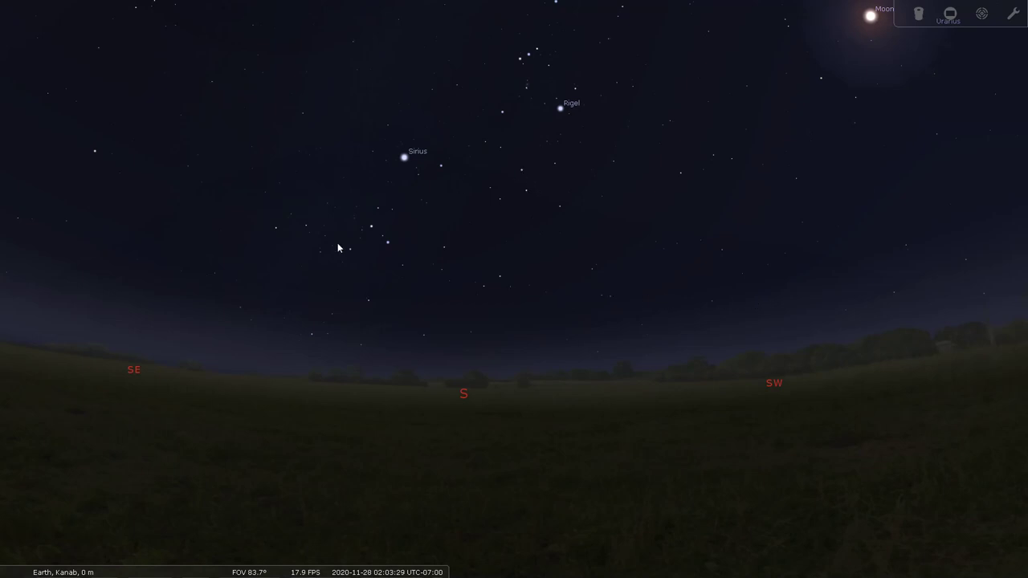
- Look through the observing location settings and close them without changes
mouse_move(9, 351)
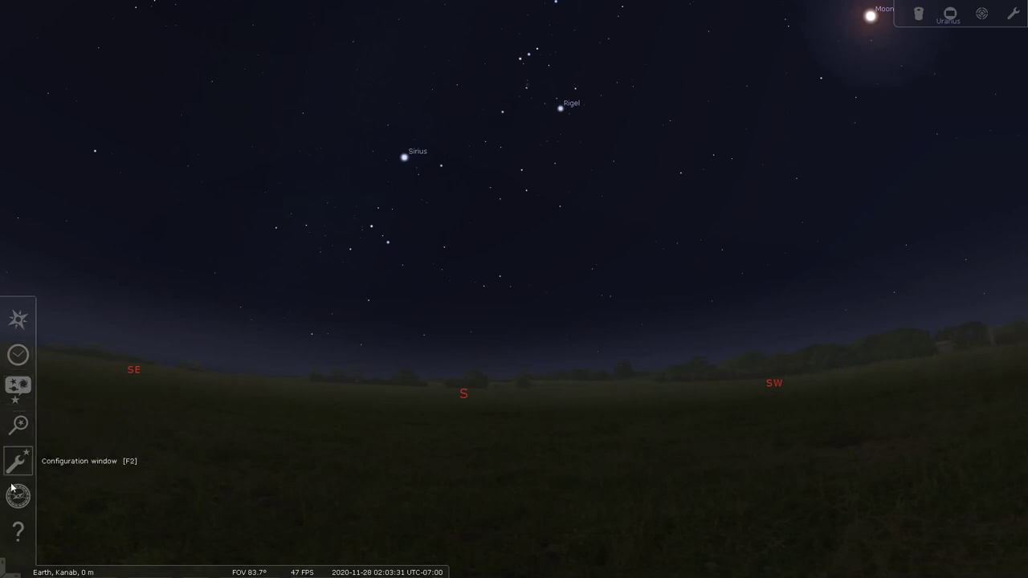
left_click(19, 319)
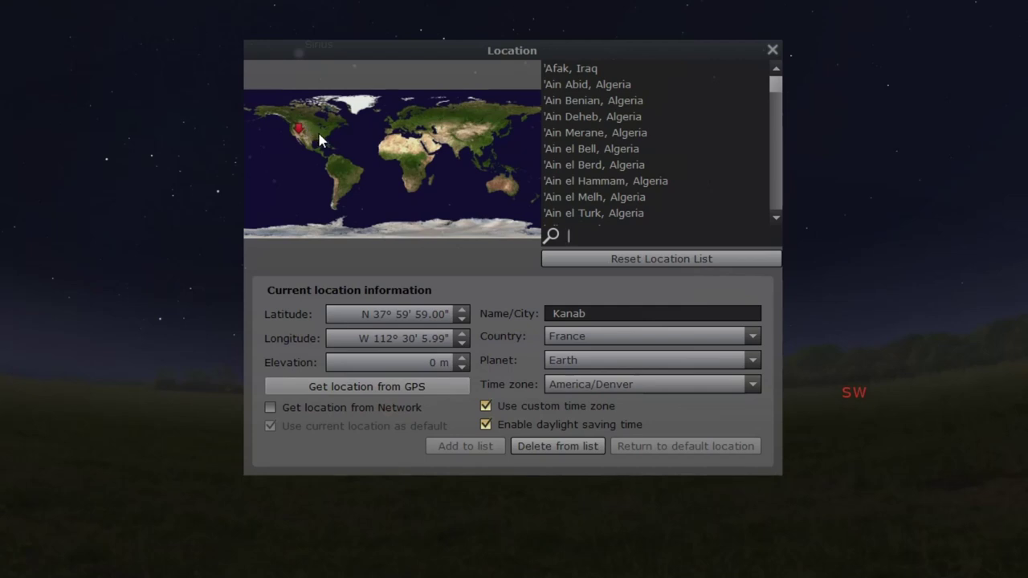
scroll(687, 161, "down", 10)
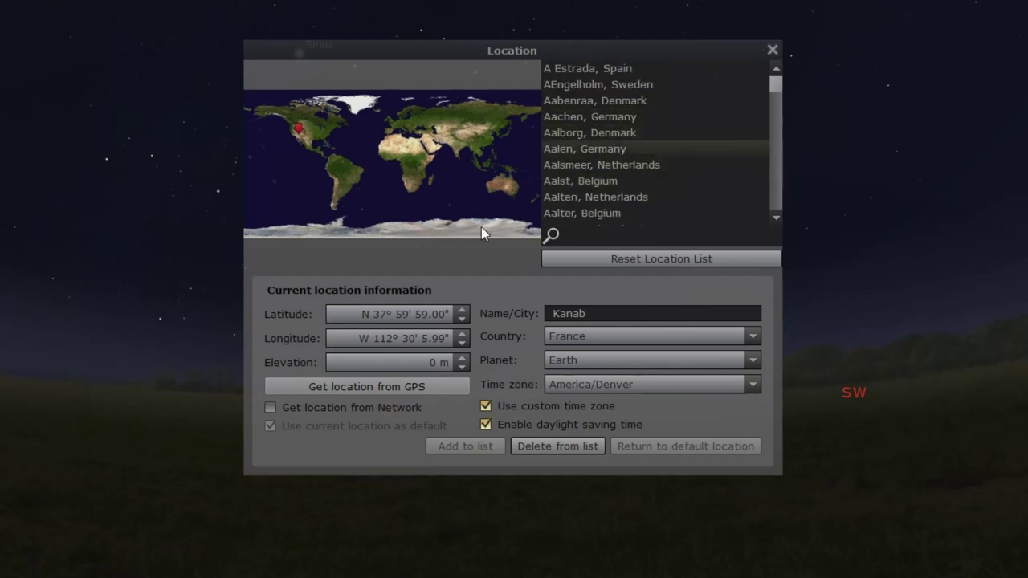
mouse_move(395, 337)
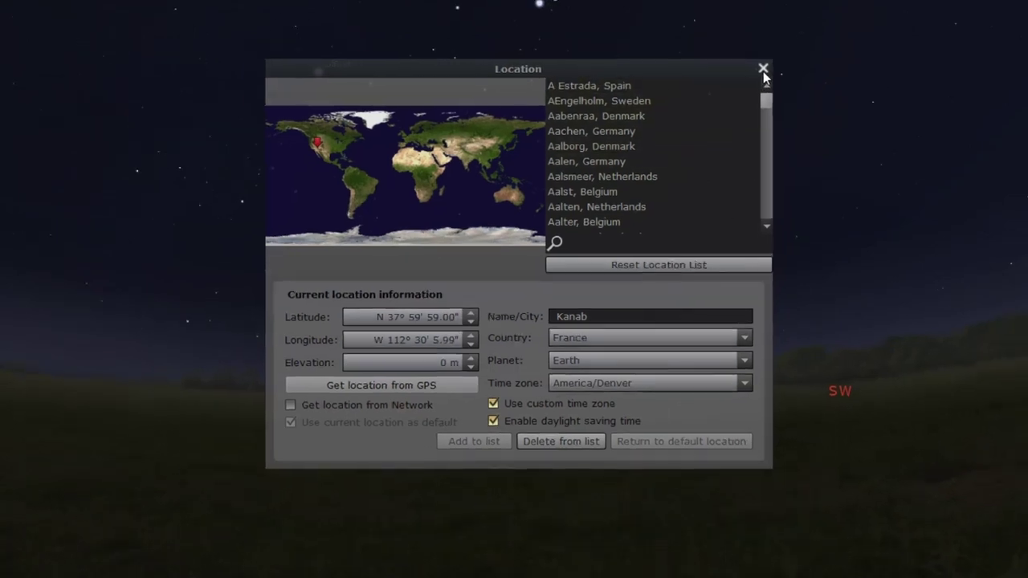
left_click(763, 69)
- Bring up the Date and Time window, move it aside, and pan the sky to the Moon and Mars
mouse_move(2, 350)
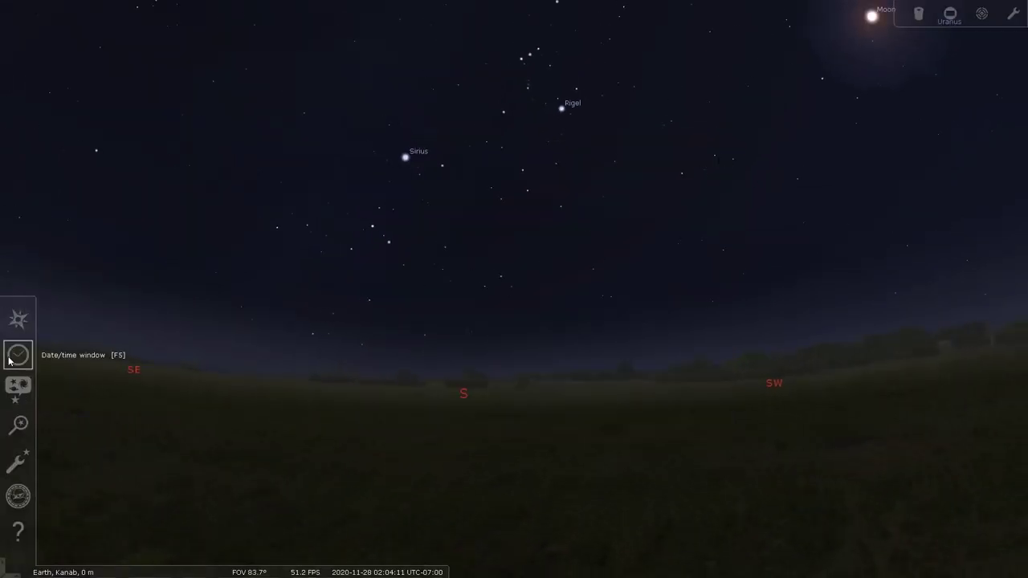
left_click(10, 361)
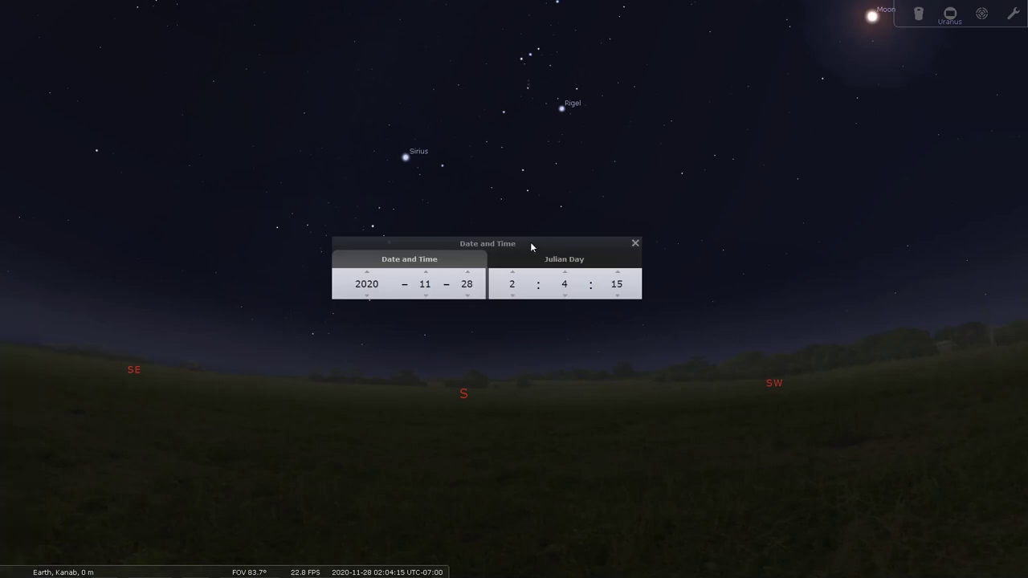
left_click_drag(542, 248, 553, 402)
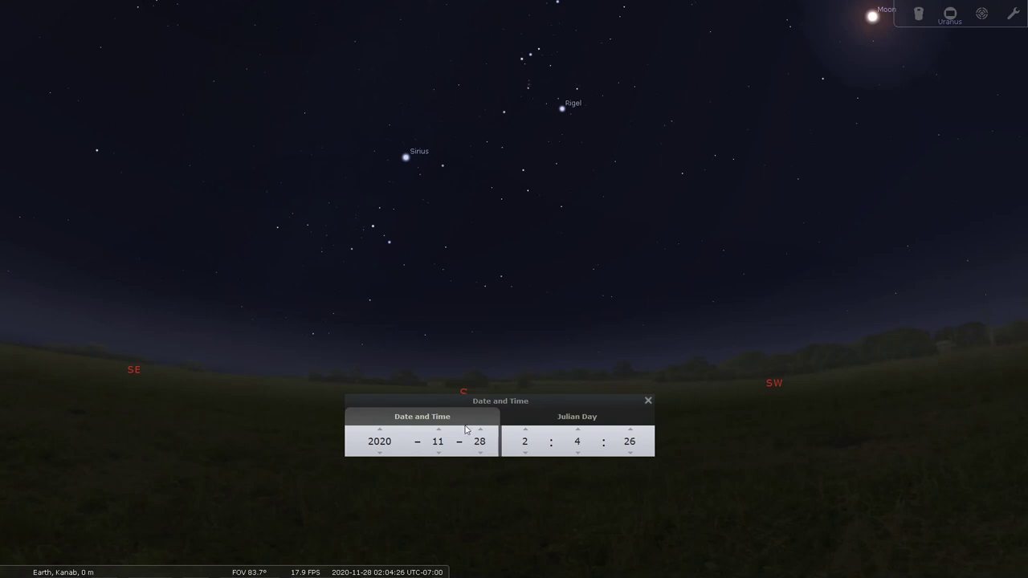
left_click_drag(796, 399, 665, 478)
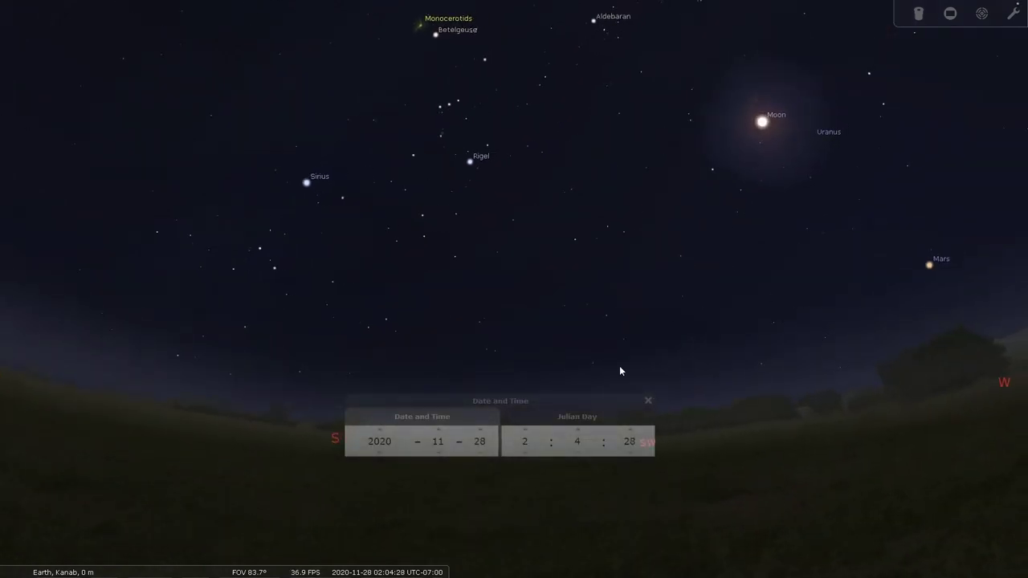
- Step the hour back to 19:00 on 2020-11-27, then pan the sky toward the eastern horizon
left_click(529, 452)
left_click(528, 452)
left_click(528, 451)
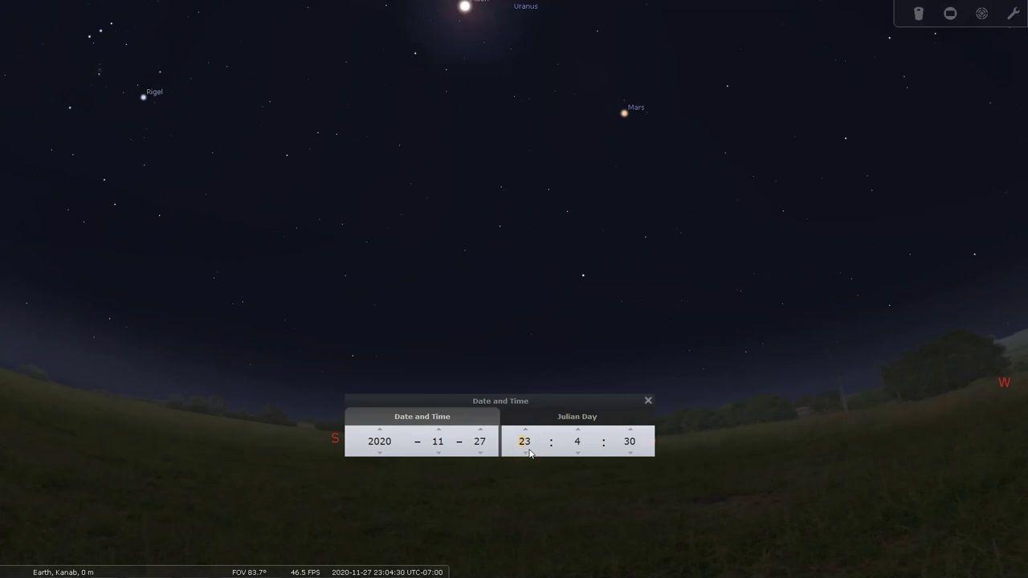
left_click(528, 451)
left_click(529, 451)
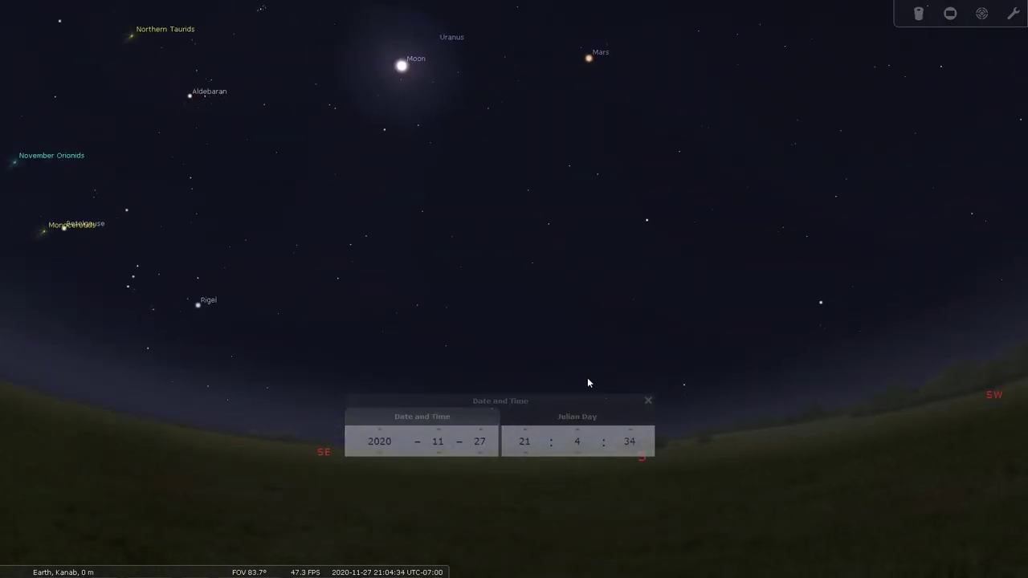
left_click(528, 451)
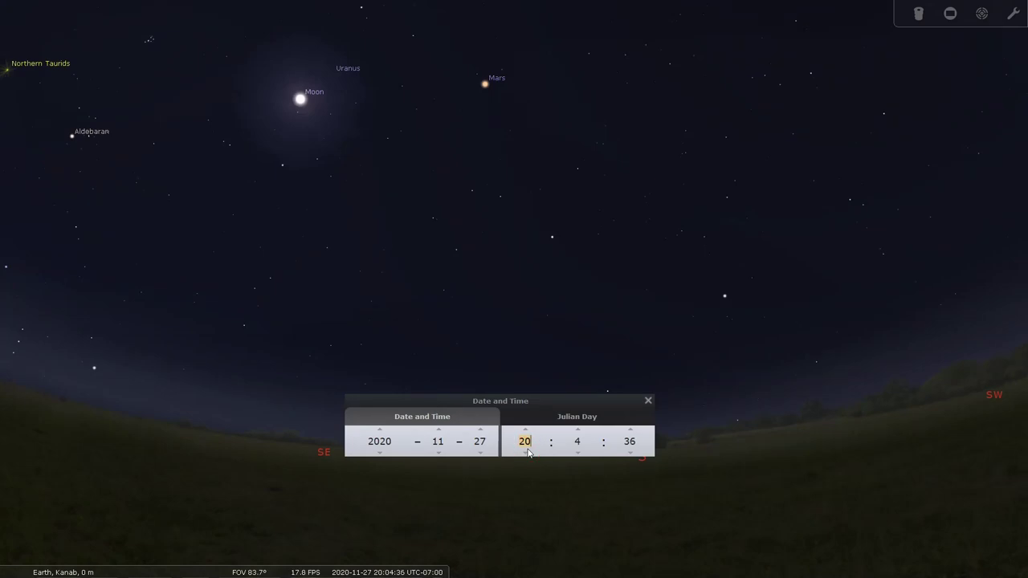
left_click(528, 451)
left_click(529, 451)
left_click(526, 431)
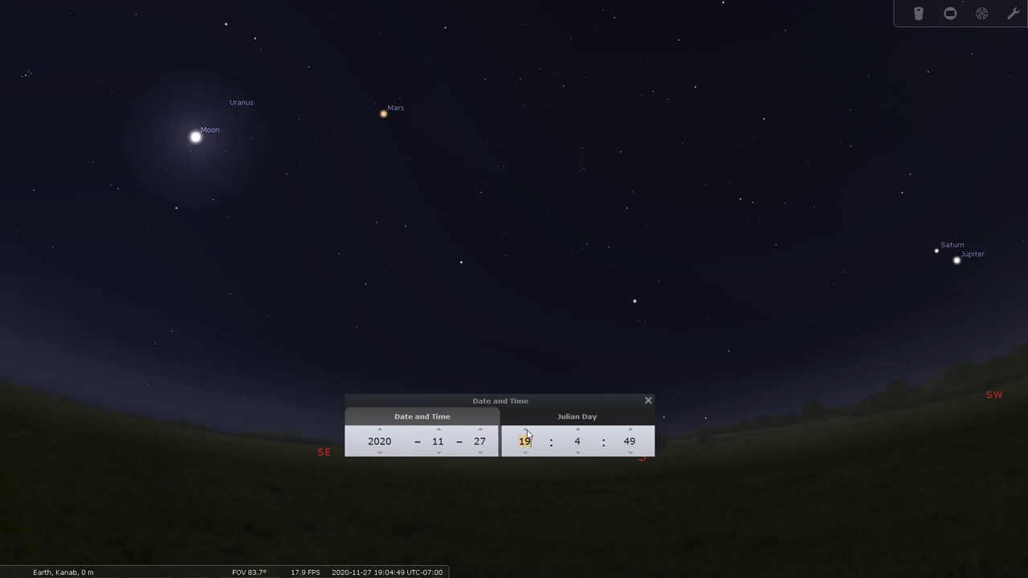
left_click(265, 166)
left_click_drag(397, 206, 625, 338)
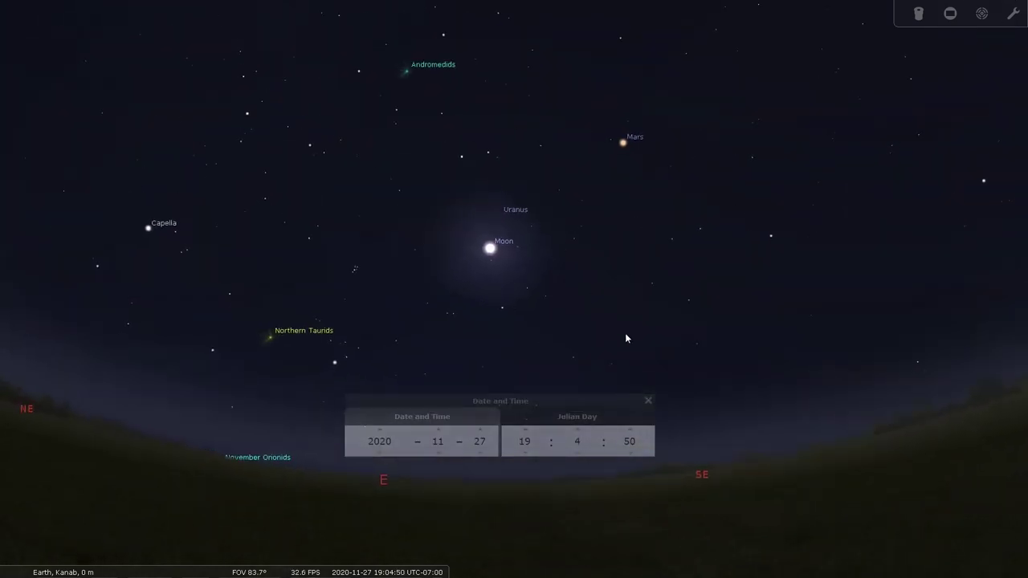
- Close the Date and Time window and zoom around the Moon, framing Mars above the eastern horizon
left_click(648, 400)
scroll(515, 232, "up", 3)
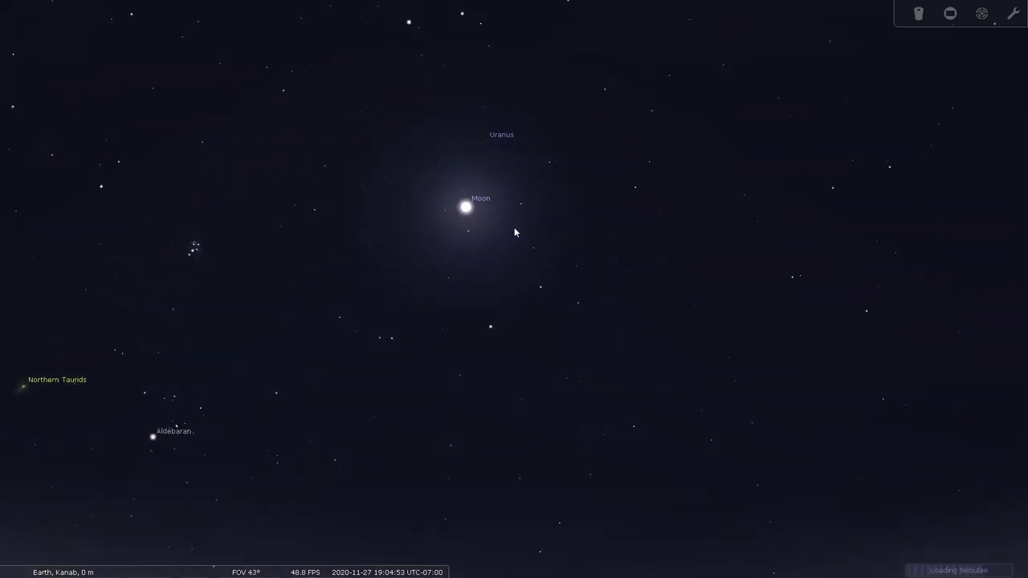
scroll(514, 232, "up", 4)
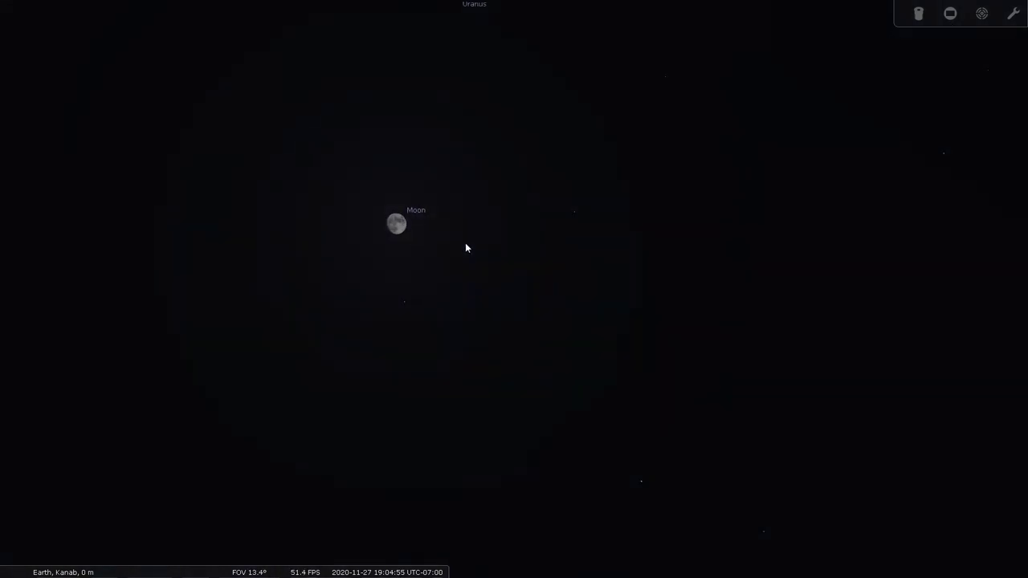
scroll(465, 247, "down", 5)
left_click_drag(573, 395, 438, 251)
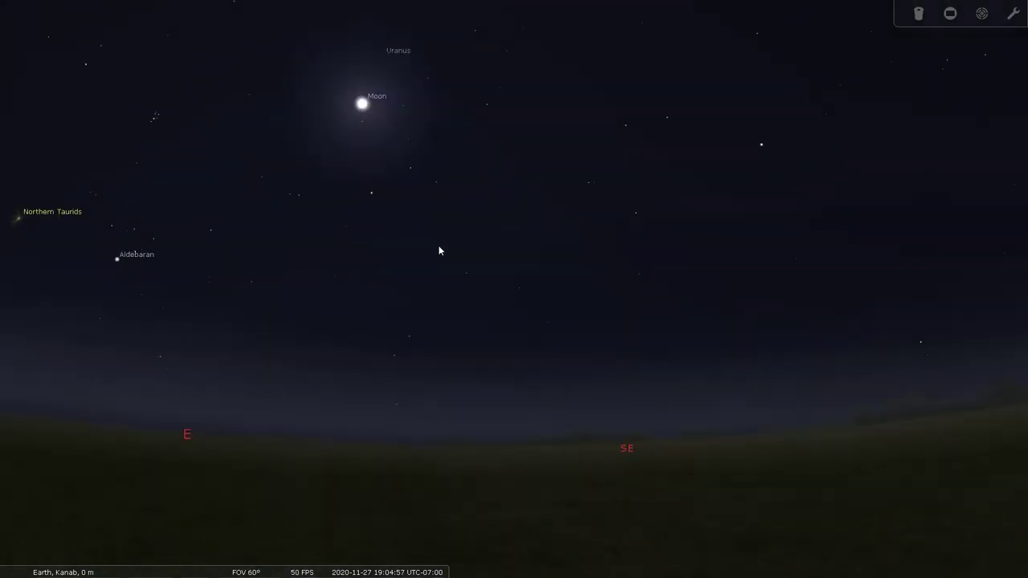
scroll(440, 251, "down", 1)
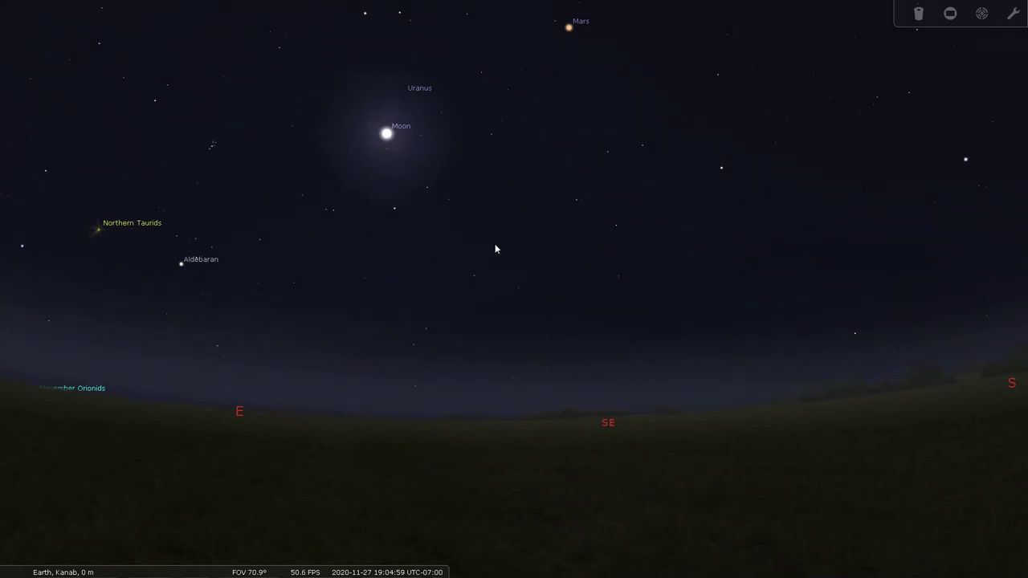
left_click_drag(495, 245, 429, 298)
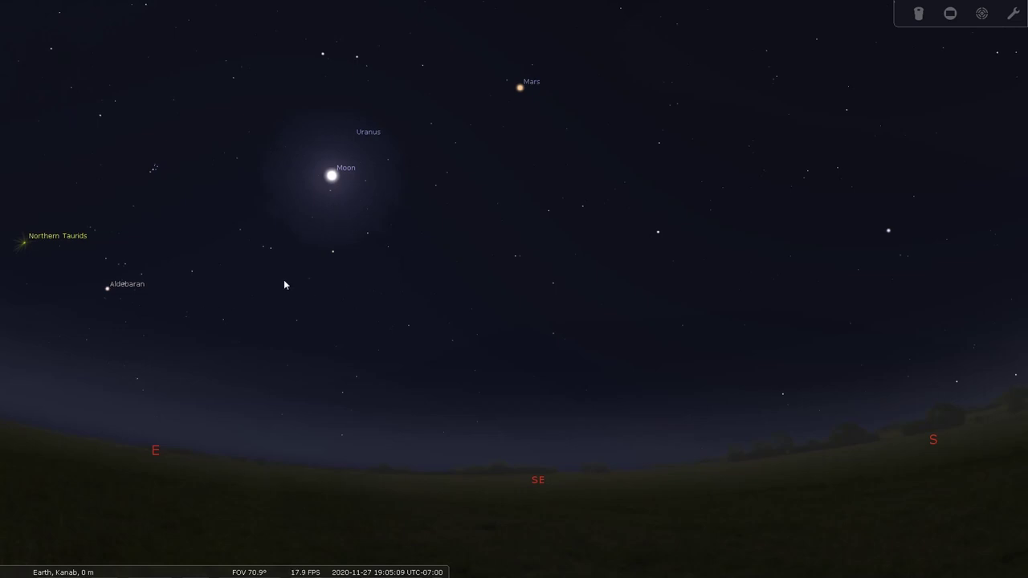
- Reopen the Date and Time settings and advance the date from November 28 to December 5
left_click(16, 354)
left_click_drag(842, 528, 689, 448)
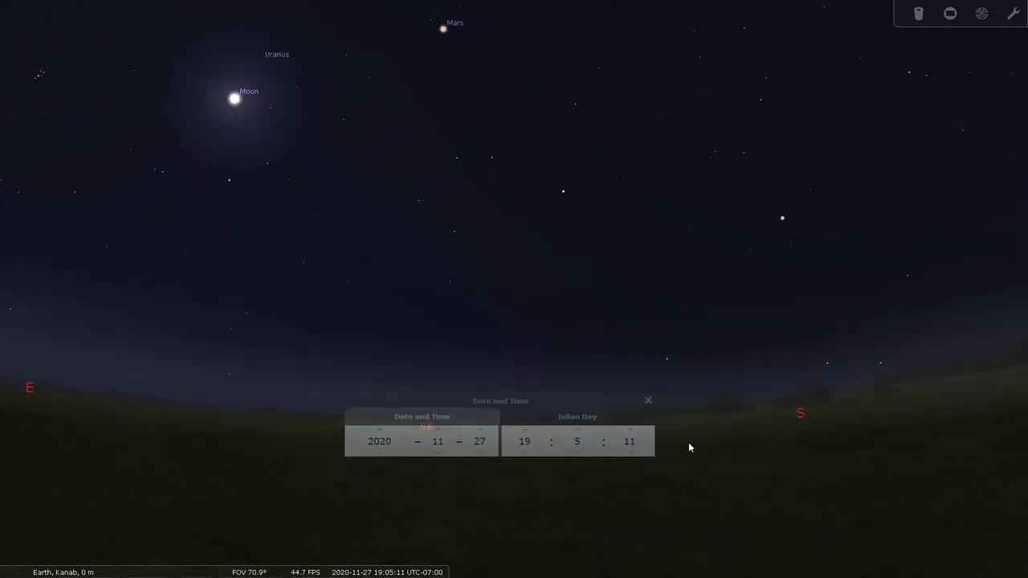
scroll(688, 447, "down", 2)
left_click(481, 432)
left_click(481, 432)
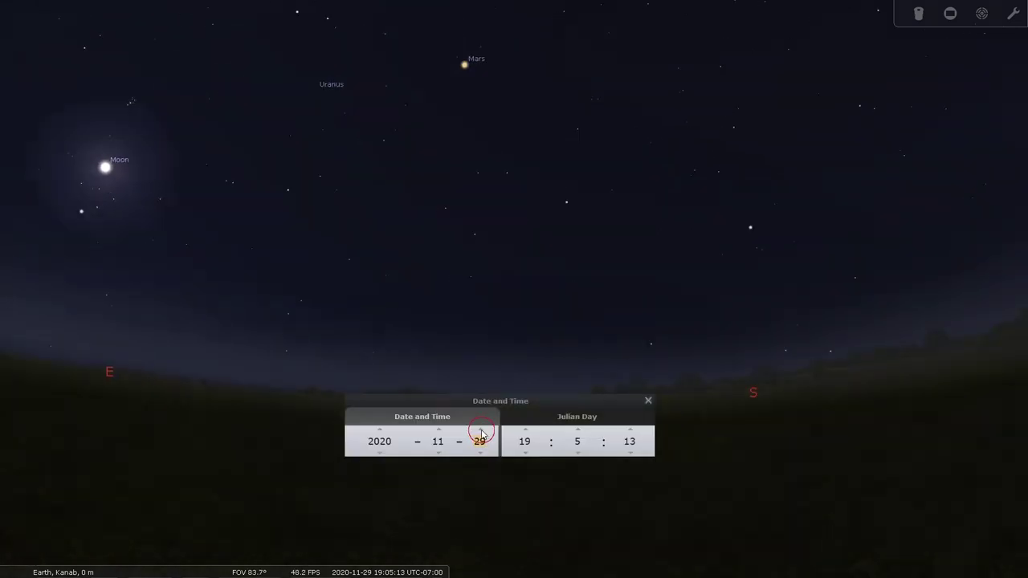
left_click(481, 432)
key("Left")
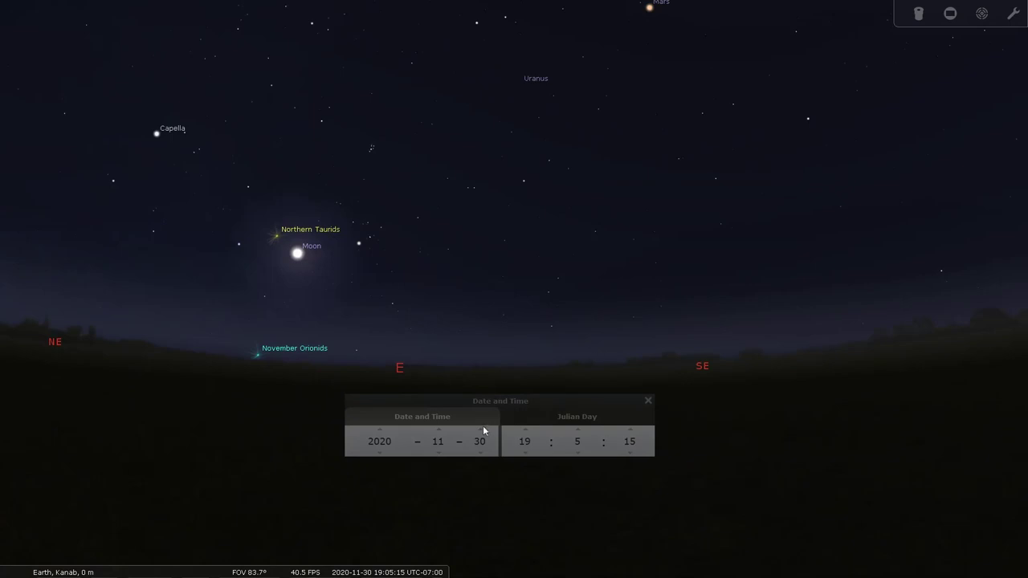
left_click(481, 432)
left_click(481, 432)
left_click(482, 432)
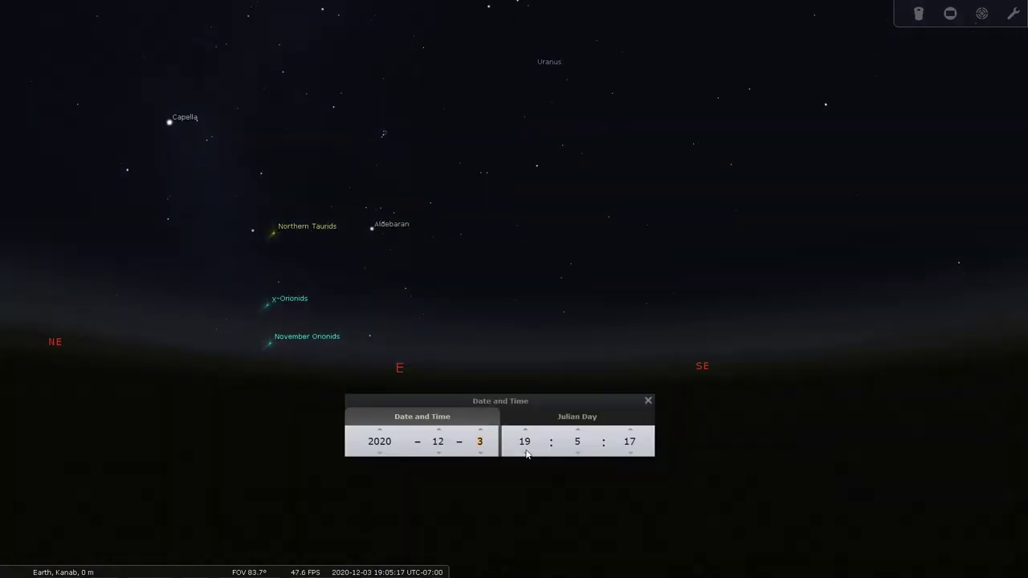
left_click(481, 432)
left_click(481, 432)
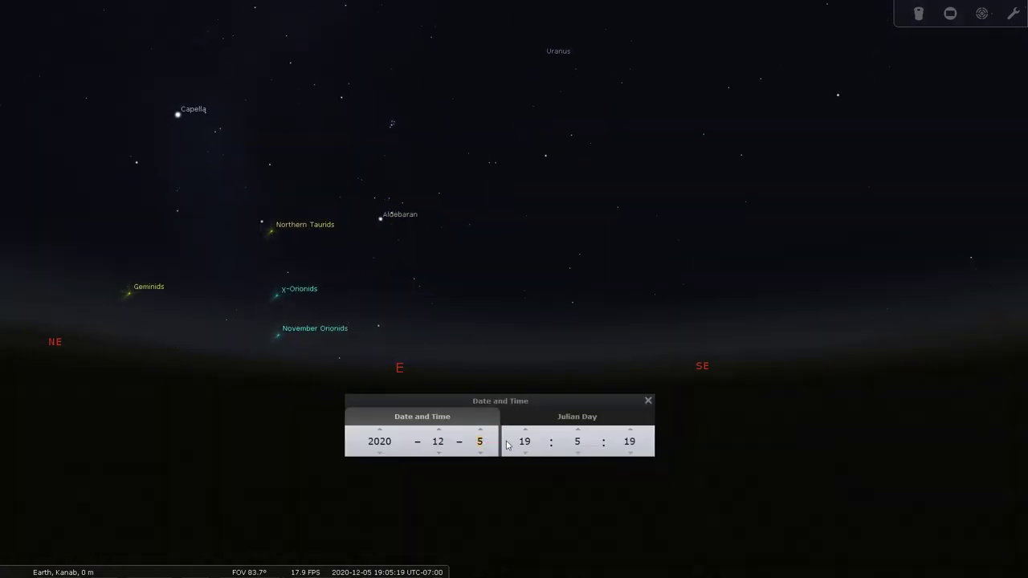
- Advance the time from the evening of December 5 to 1:00 on December 8
left_click(524, 451)
left_click(527, 431)
left_click(529, 432)
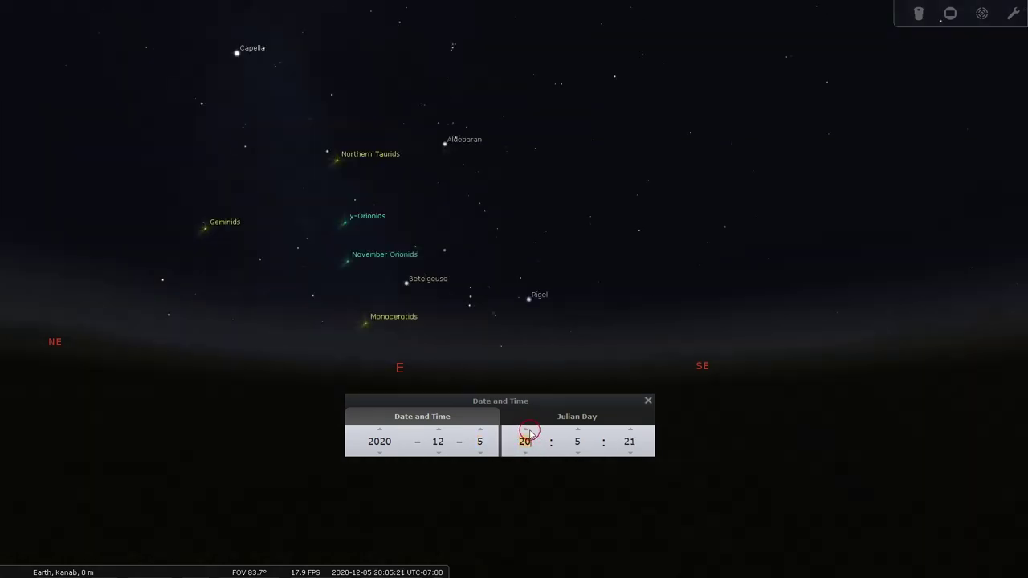
left_click(529, 432)
left_click(529, 431)
left_click(530, 431)
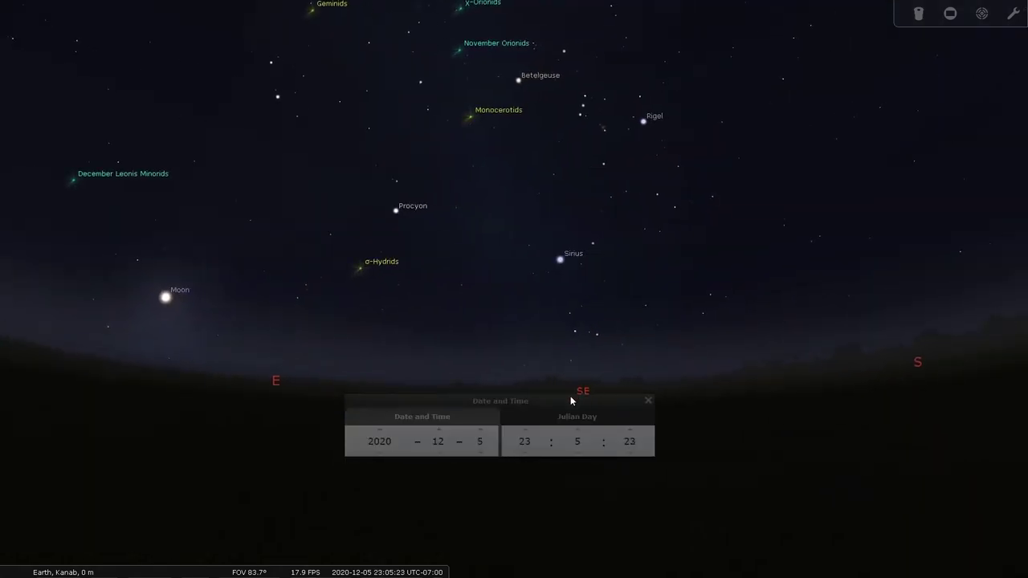
left_click(480, 429)
left_click(480, 430)
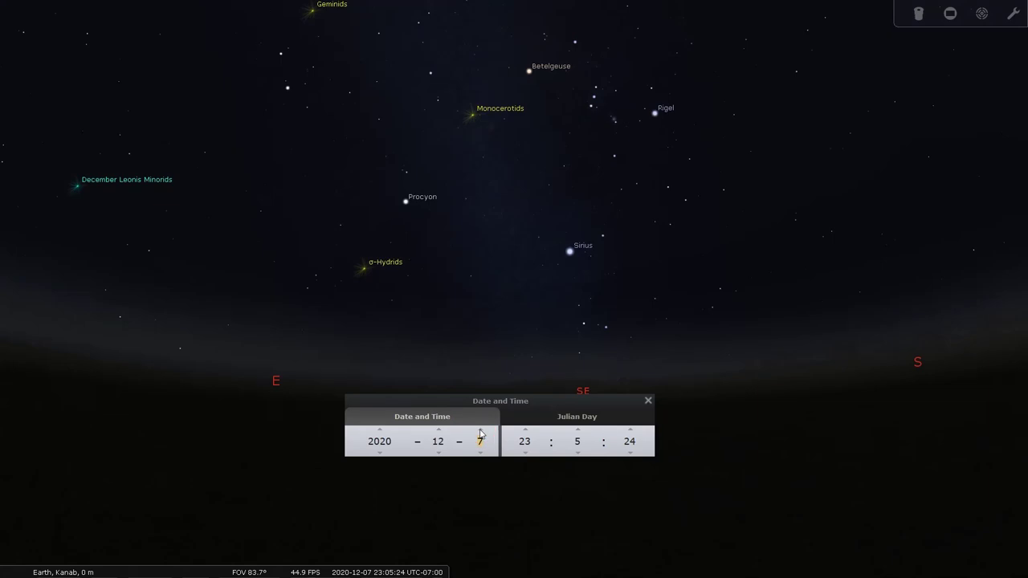
left_click(525, 431)
left_click(525, 432)
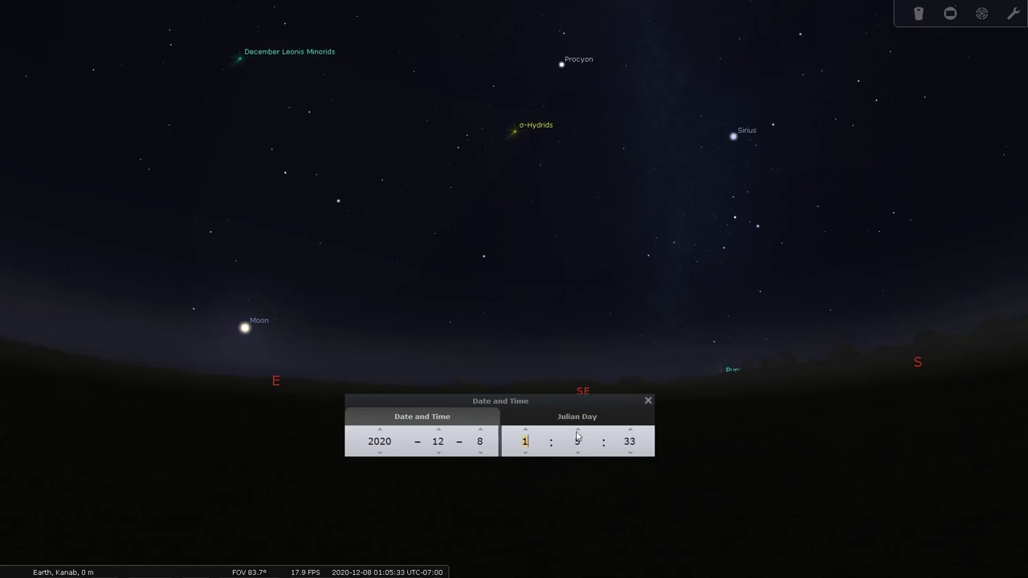
- Advance to 3 a.m. on 10 December 2020 and turn the view toward the southeast horizon
left_click(480, 430)
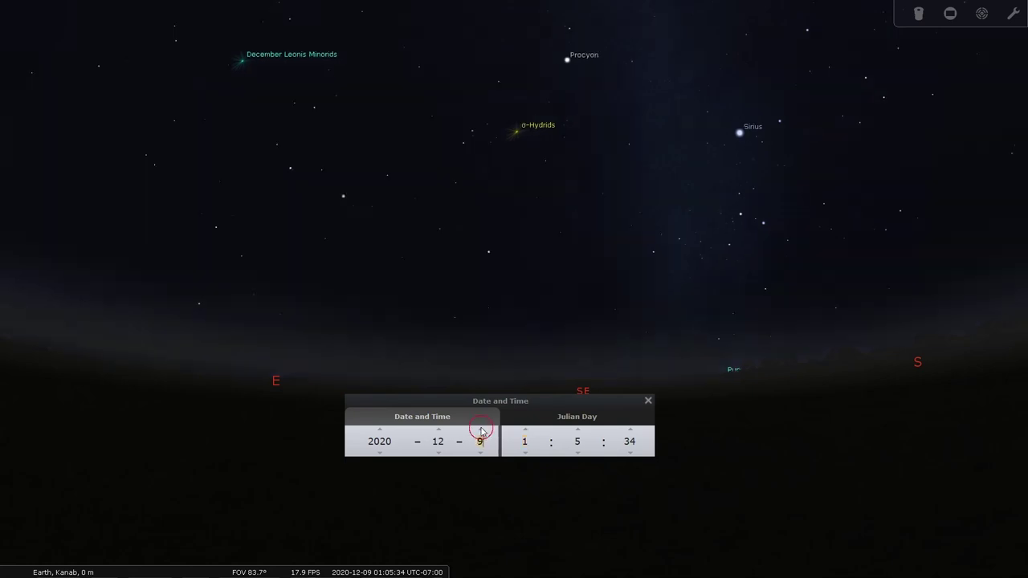
left_click(526, 431)
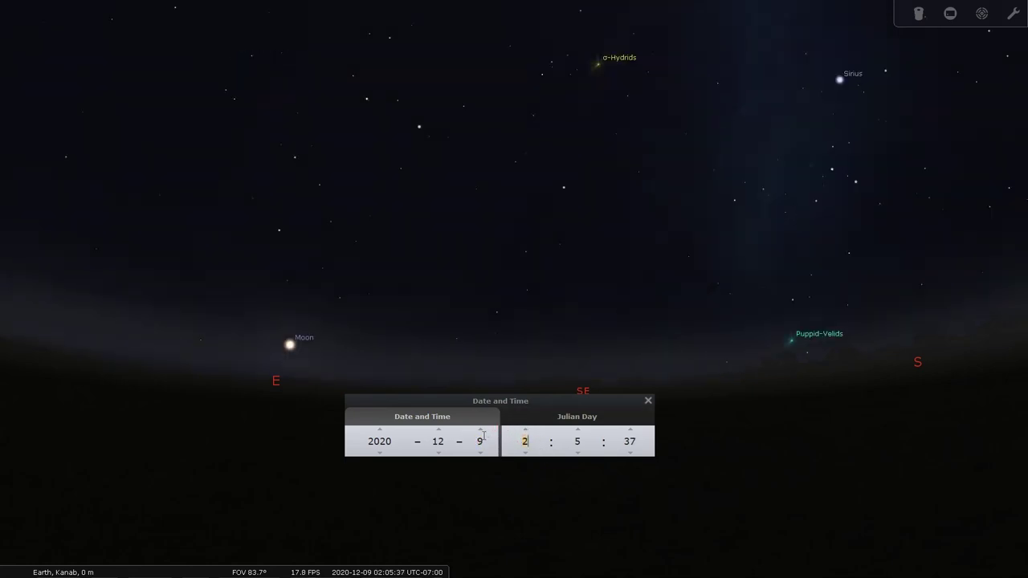
left_click(481, 430)
left_click(526, 430)
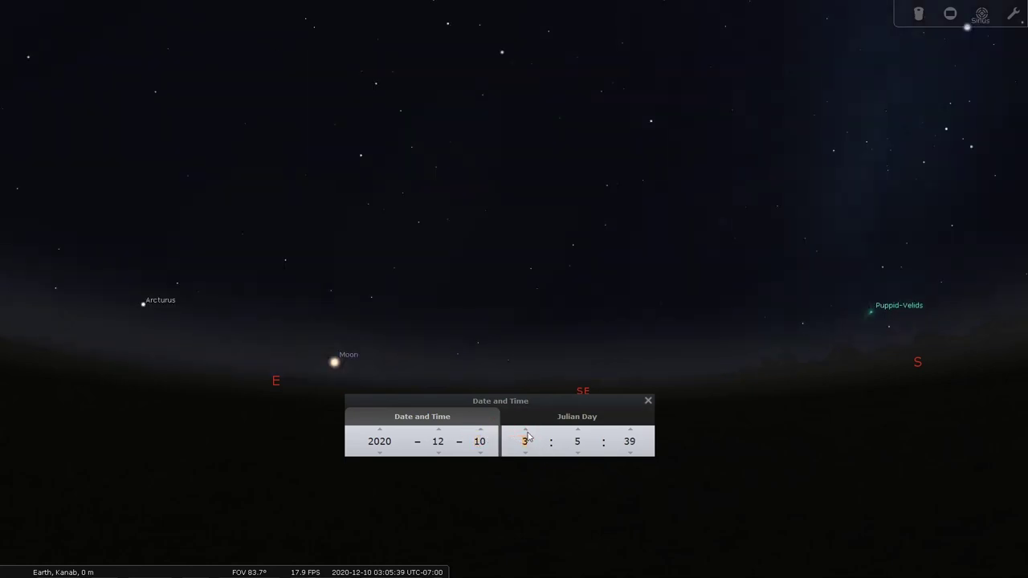
left_click_drag(648, 371, 514, 351)
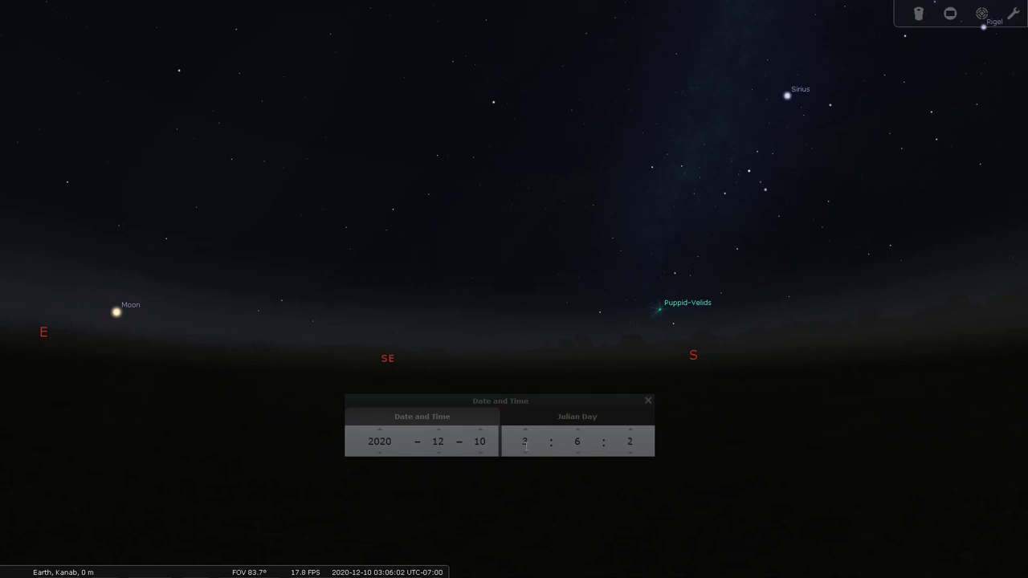
- Set the hour to 00:00 on 10 December, close the Date and Time window, and face south
scroll(525, 445, "down", 3)
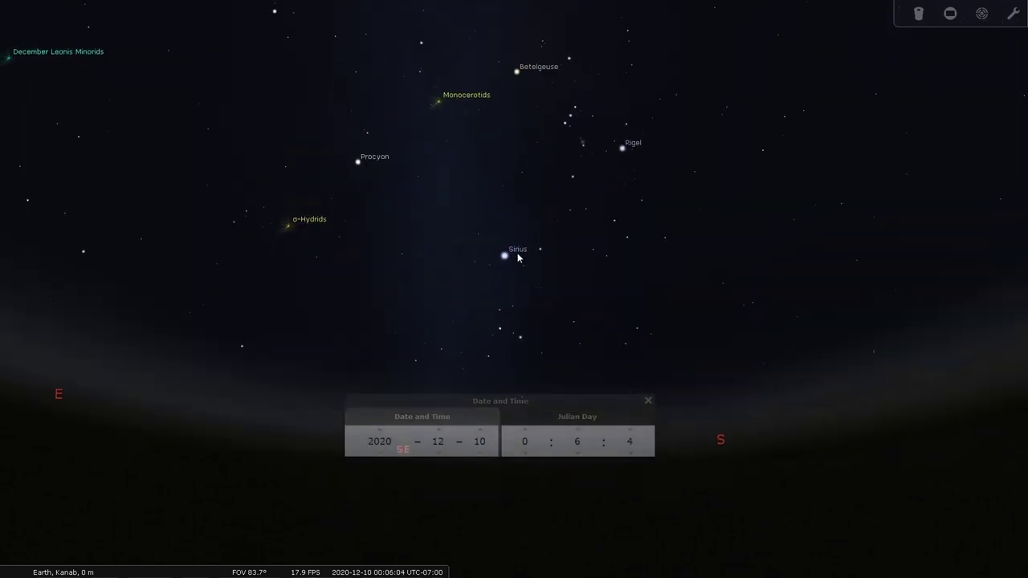
left_click(648, 400)
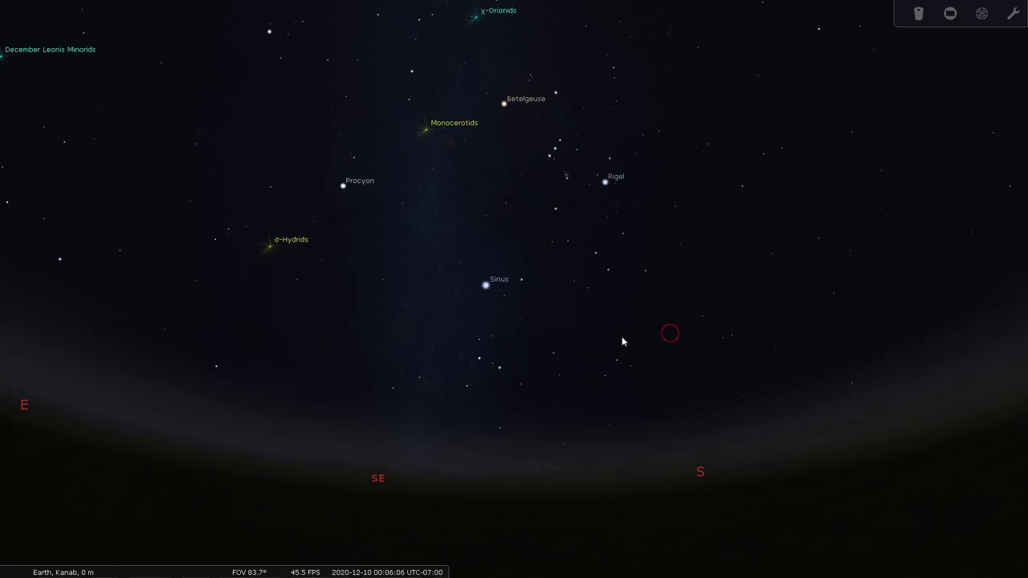
left_click_drag(623, 341, 513, 196)
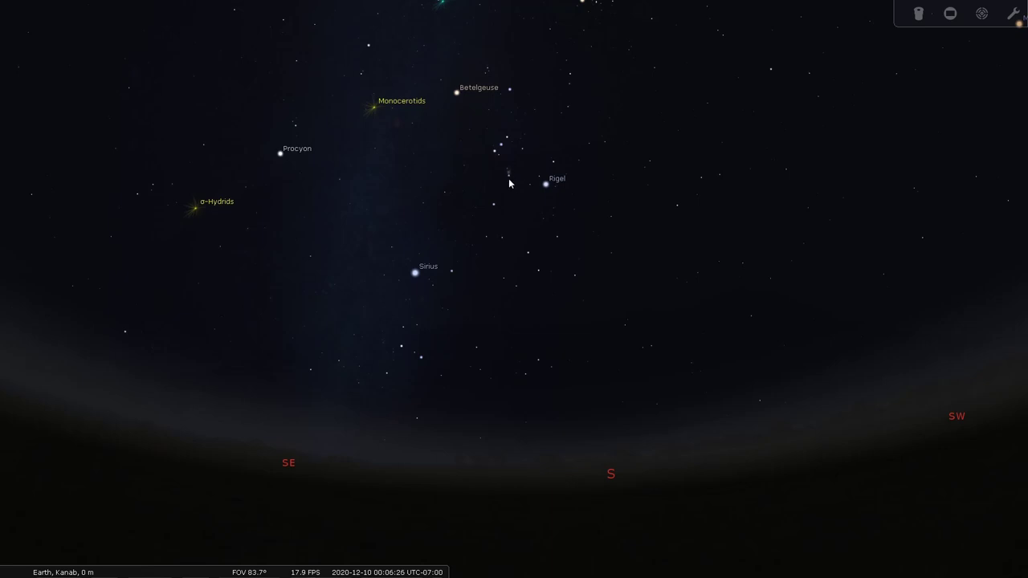
left_click_drag(509, 177, 507, 229)
- Zoom in on Orion's belt and the Orion Nebula
scroll(514, 227, "up", 5)
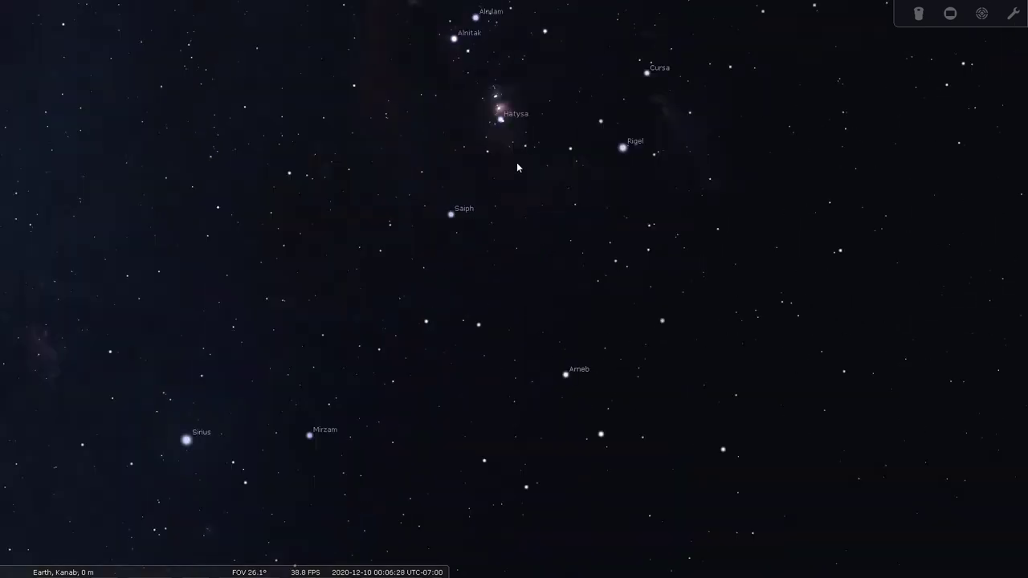
scroll(509, 218, "up", 2)
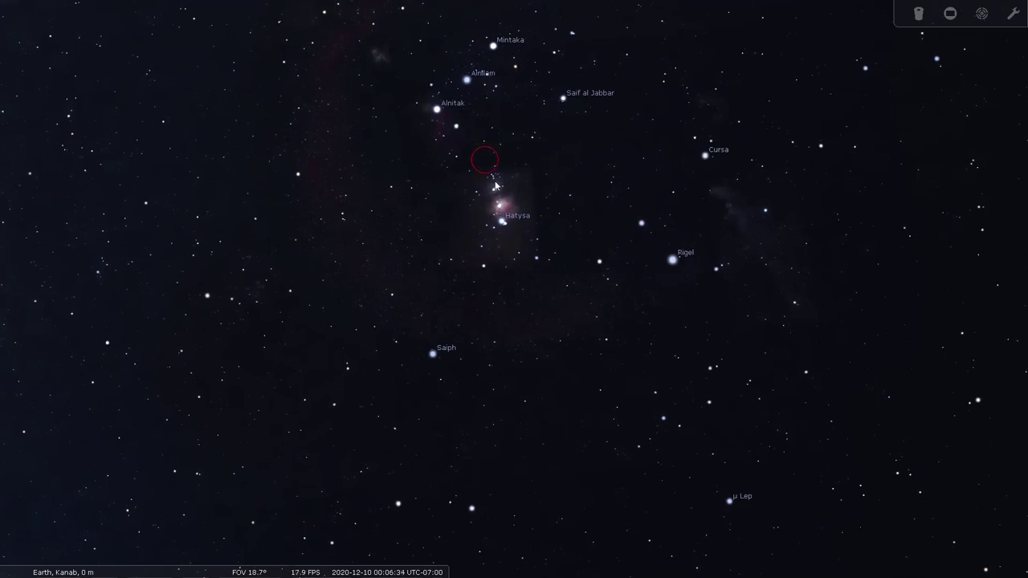
left_click_drag(480, 161, 517, 256)
scroll(463, 165, "up", 3)
left_click_drag(441, 128, 477, 281)
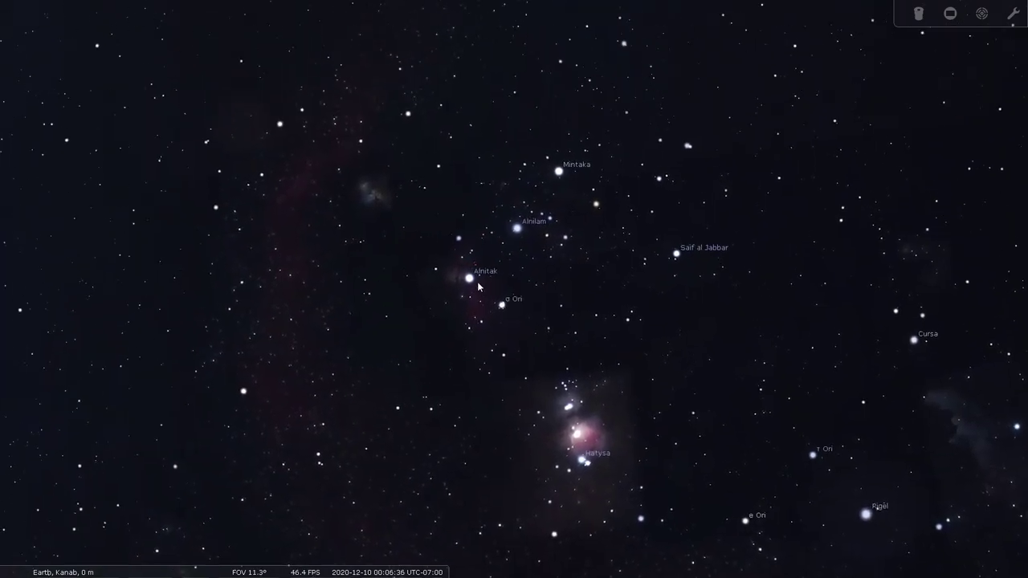
scroll(477, 281, "up", 4)
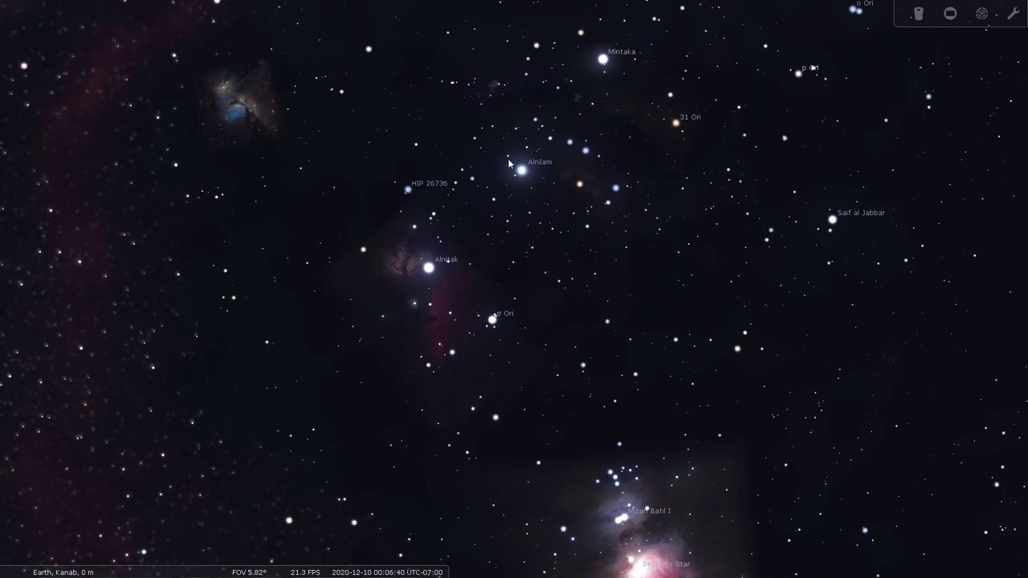
- Zoom back out to show Orion, Sirius and Procyon above the southeastern horizon
scroll(638, 148, "down", 4)
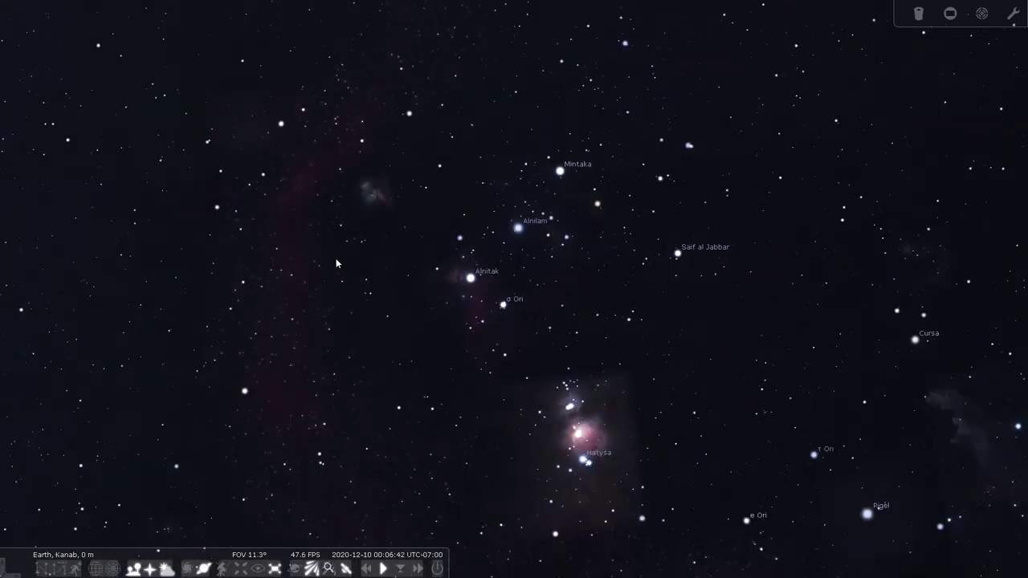
scroll(348, 260, "down", 5)
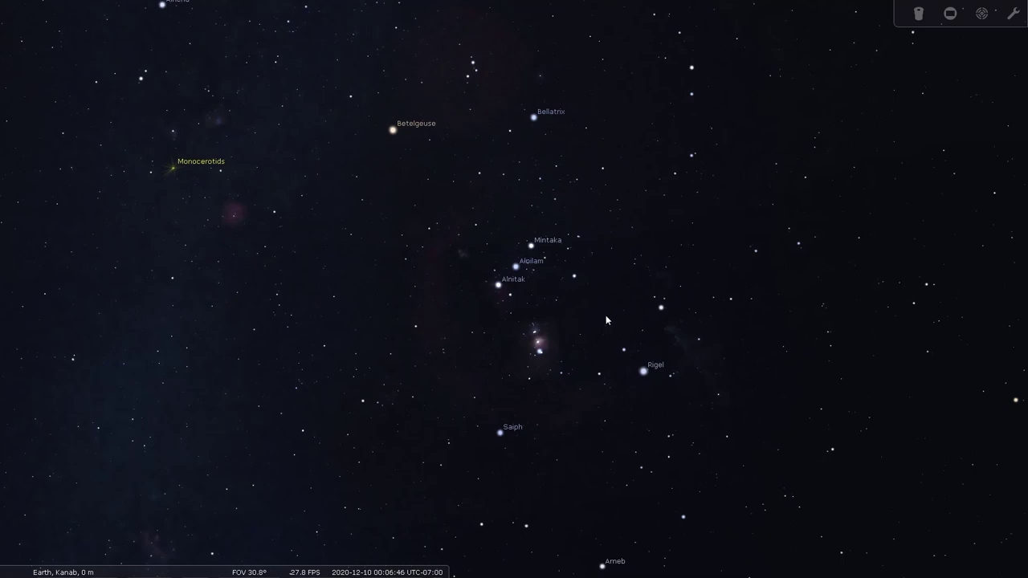
scroll(607, 320, "down", 5)
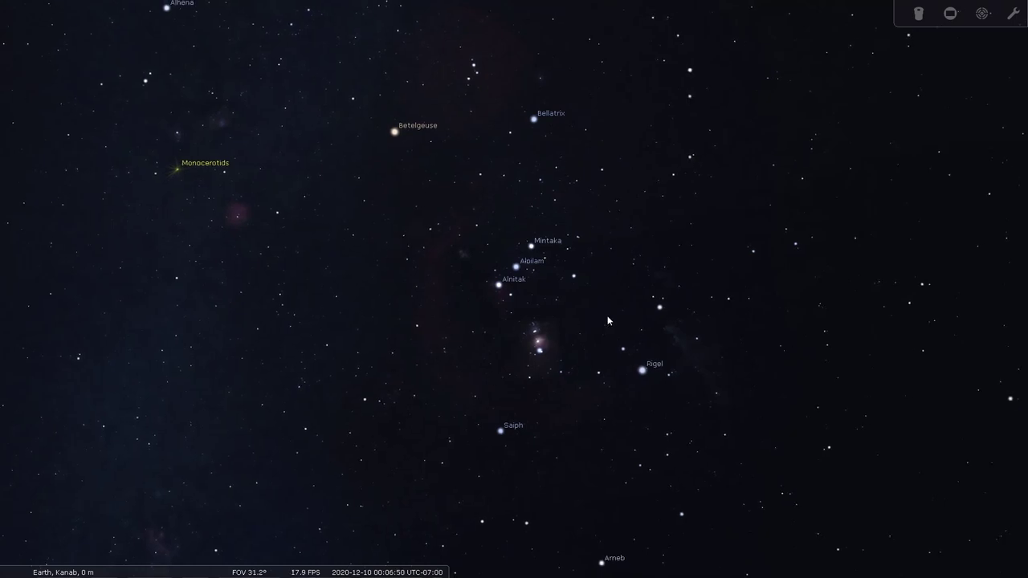
scroll(613, 328, "up", 3)
left_click_drag(613, 329, 595, 189)
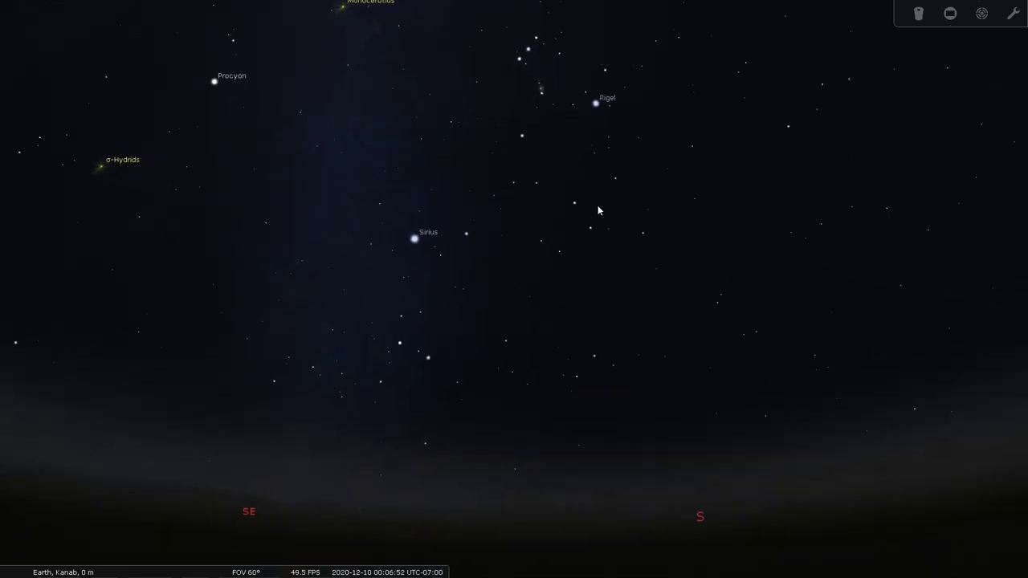
mouse_move(20, 387)
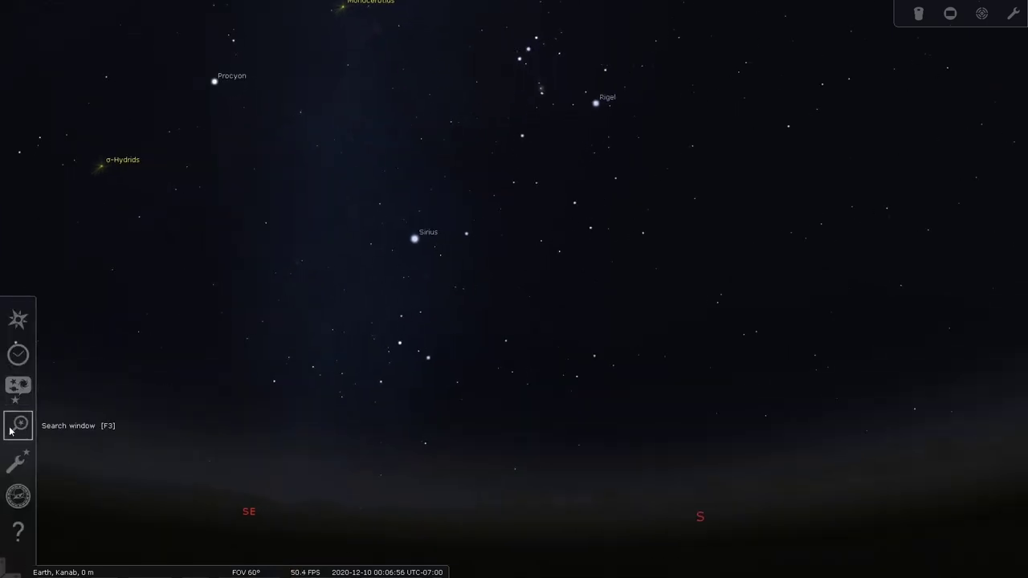
- Search for 'rosette nebula', centre the sky on it, then deselect it
left_click(17, 424)
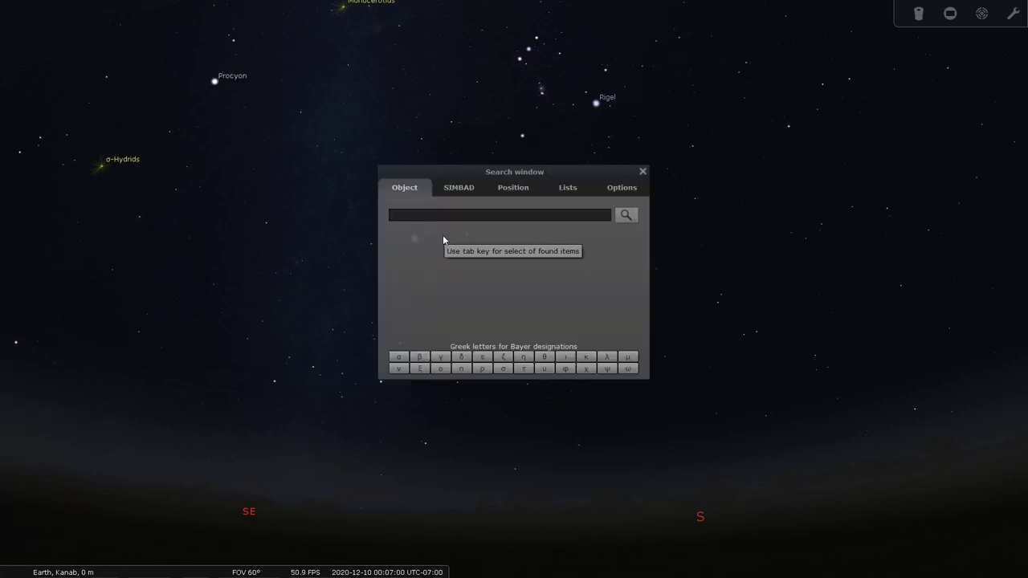
type("rose")
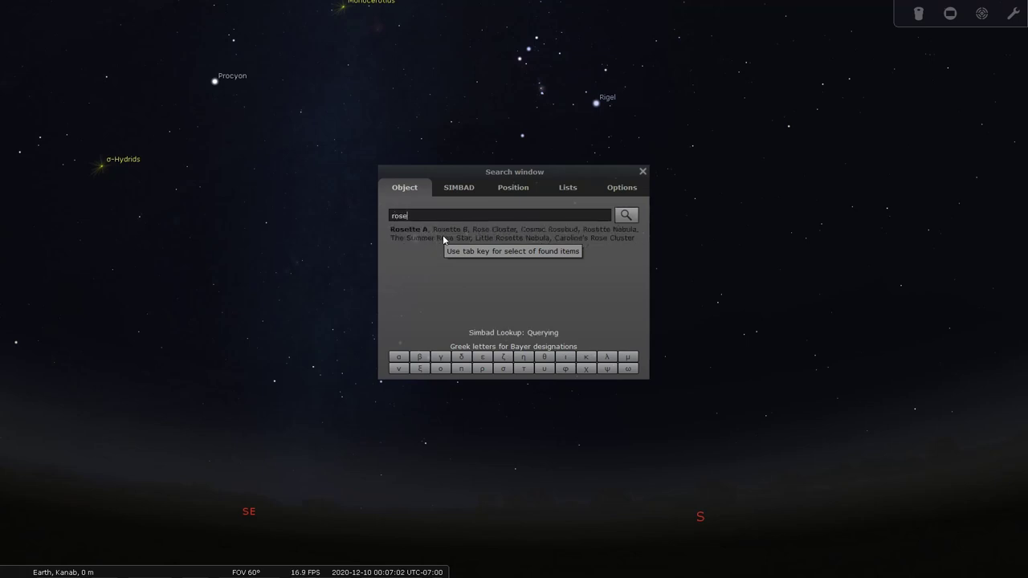
type("tte nebula")
key("Return")
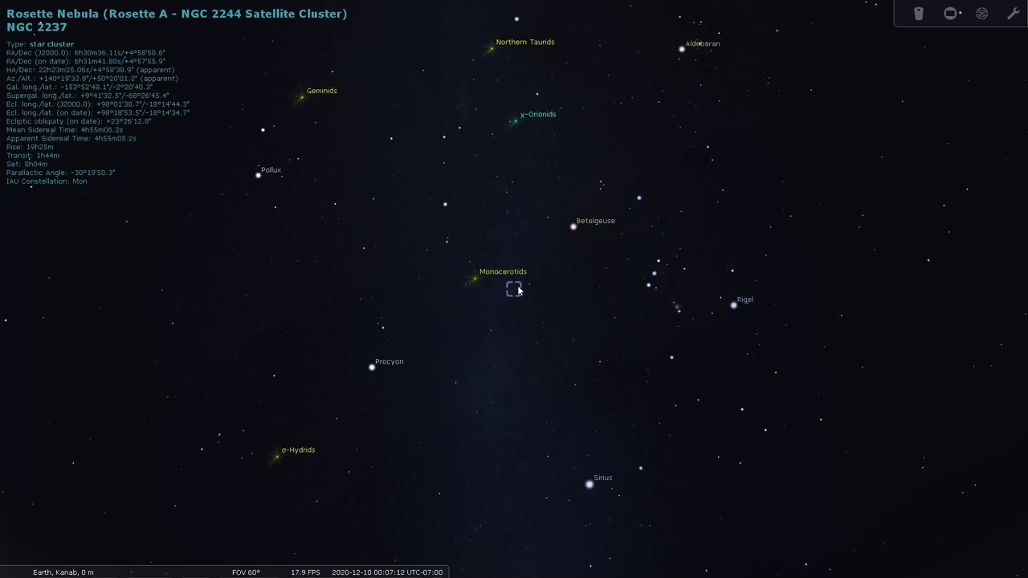
right_click(522, 291)
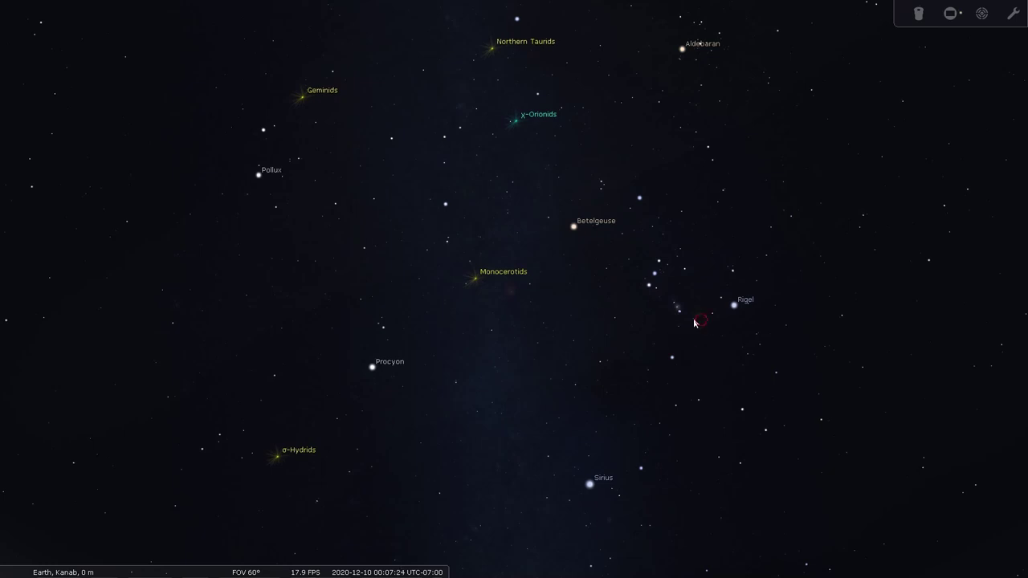
scroll(707, 259, "up", 5)
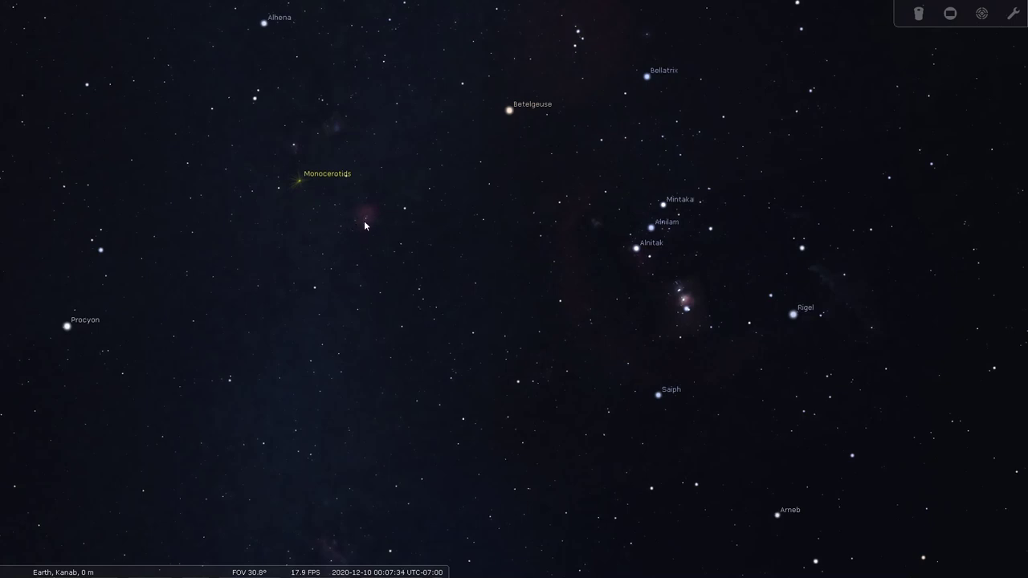
left_click_drag(681, 322, 560, 298)
scroll(560, 299, "up", 2)
scroll(560, 304, "up", 4)
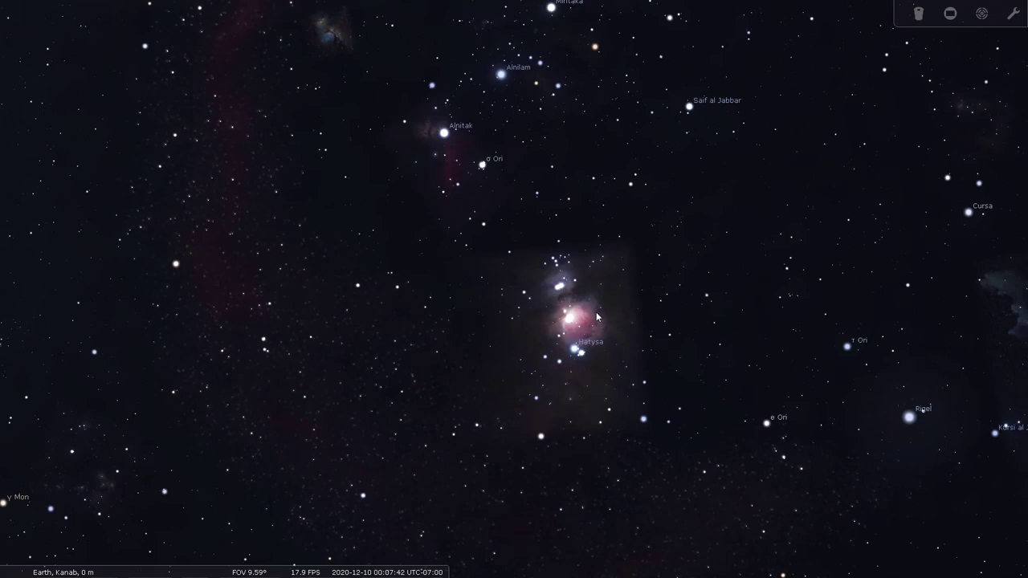
scroll(597, 314, "down", 4)
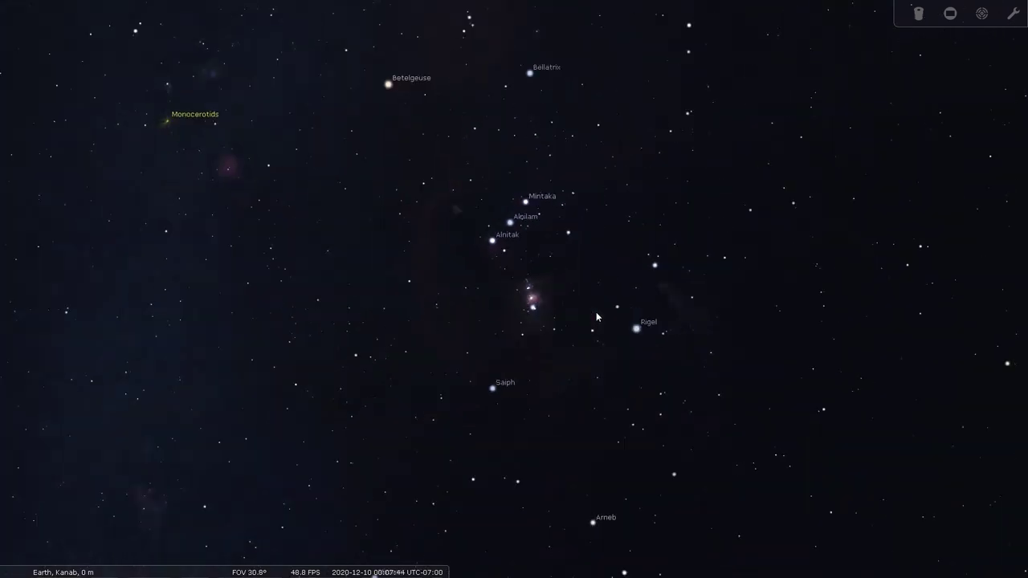
scroll(596, 317, "down", 2)
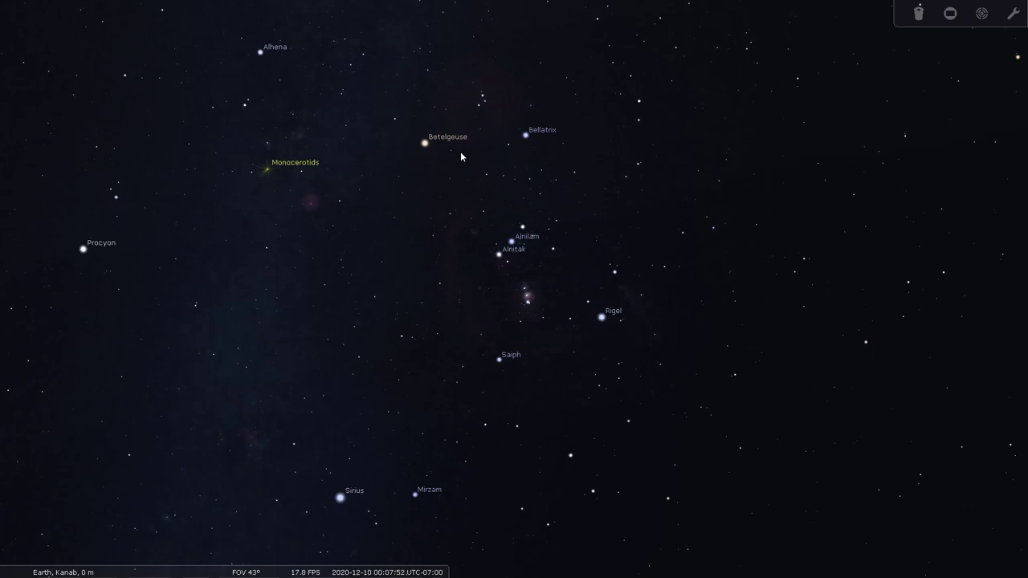
scroll(411, 273, "down", 3)
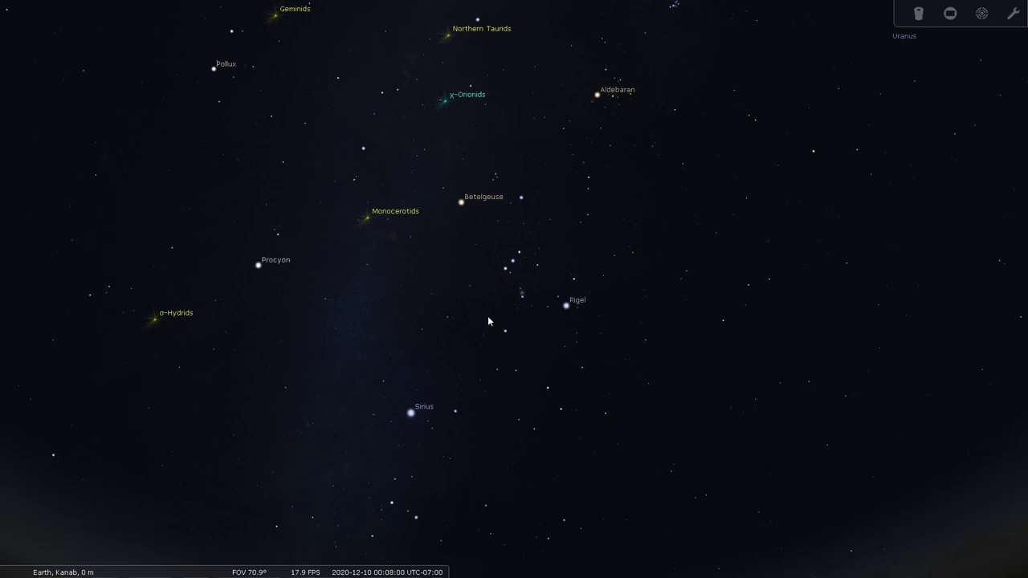
- Zoom onto the Rosette Nebula, centre it, and widen to about 26° with Orion's belt included
left_click_drag(487, 320, 521, 260)
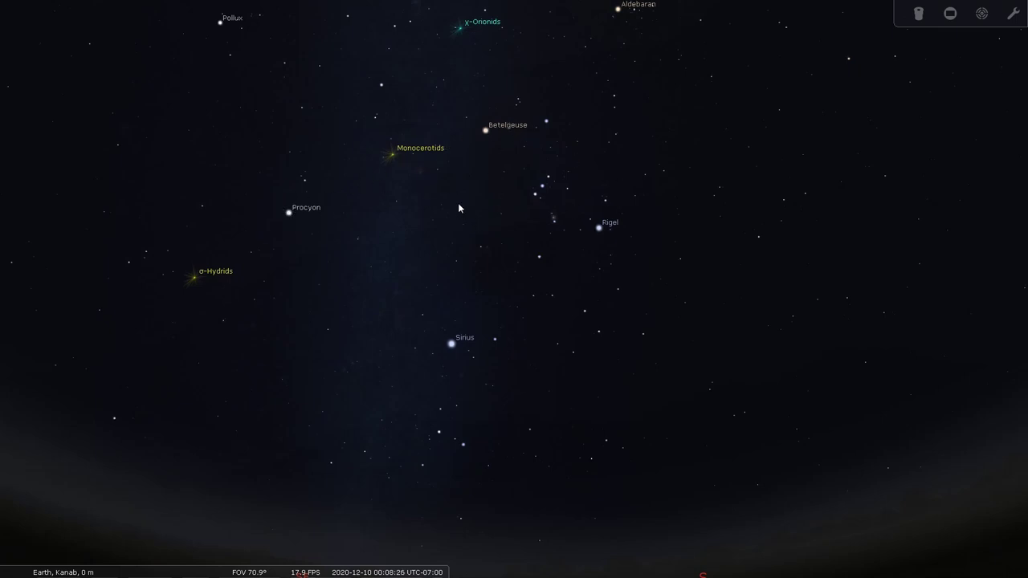
scroll(430, 178, "up", 5)
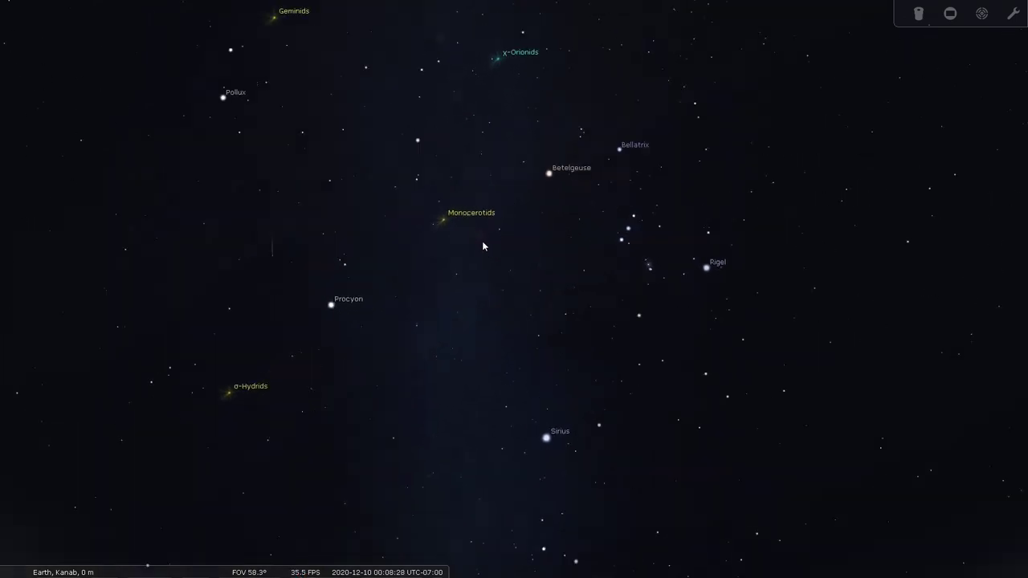
scroll(464, 182, "up", 2)
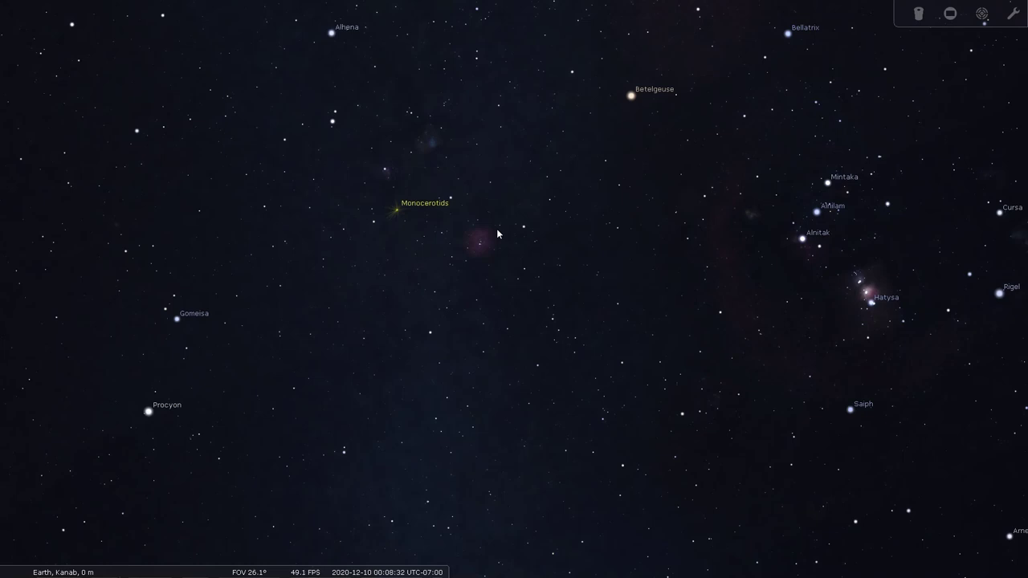
scroll(474, 216, "up", 4)
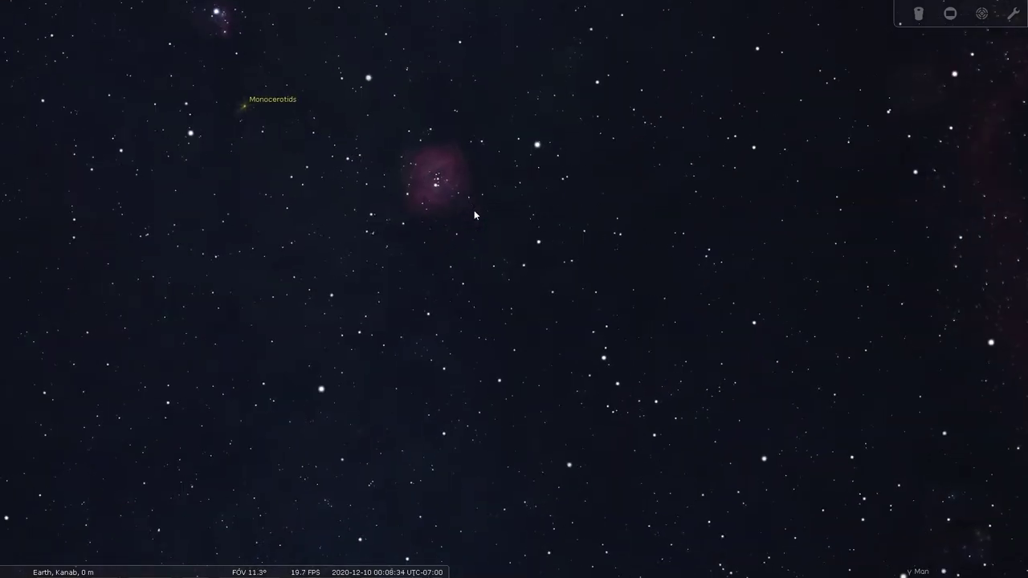
left_click_drag(474, 215, 489, 245)
scroll(489, 247, "down", 5)
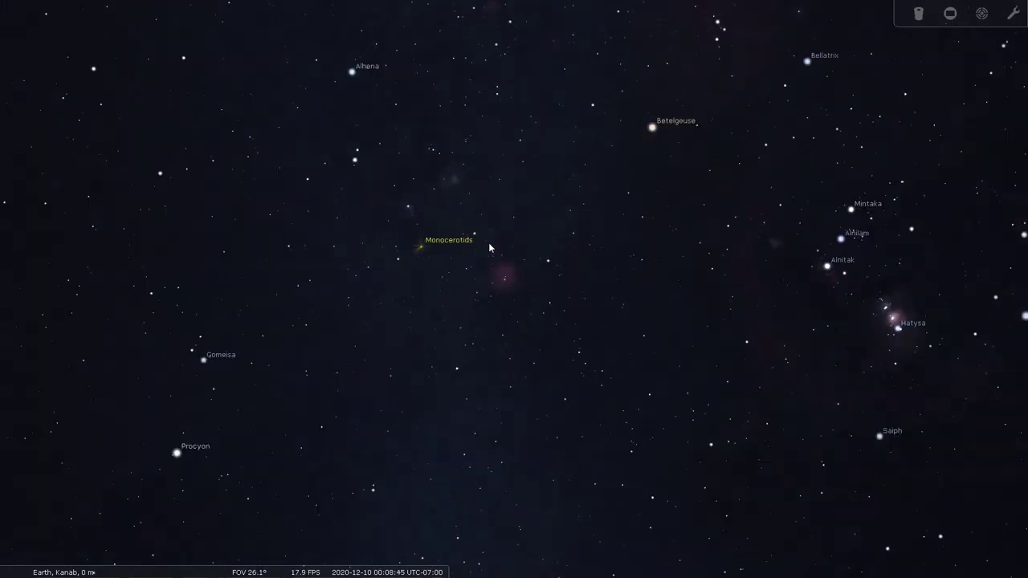
- Centre Orion's Belt, zoom in on the nebulosity near Alnitak, then widen out to about 13°
left_click_drag(490, 247, 296, 234)
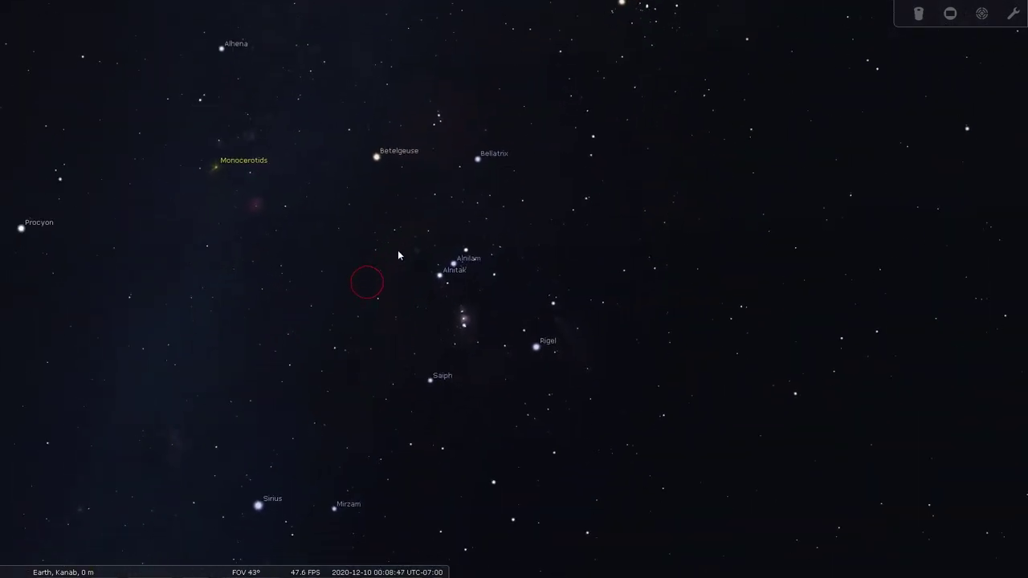
scroll(384, 273, "up", 3)
left_click_drag(383, 273, 485, 240)
scroll(485, 241, "up", 3)
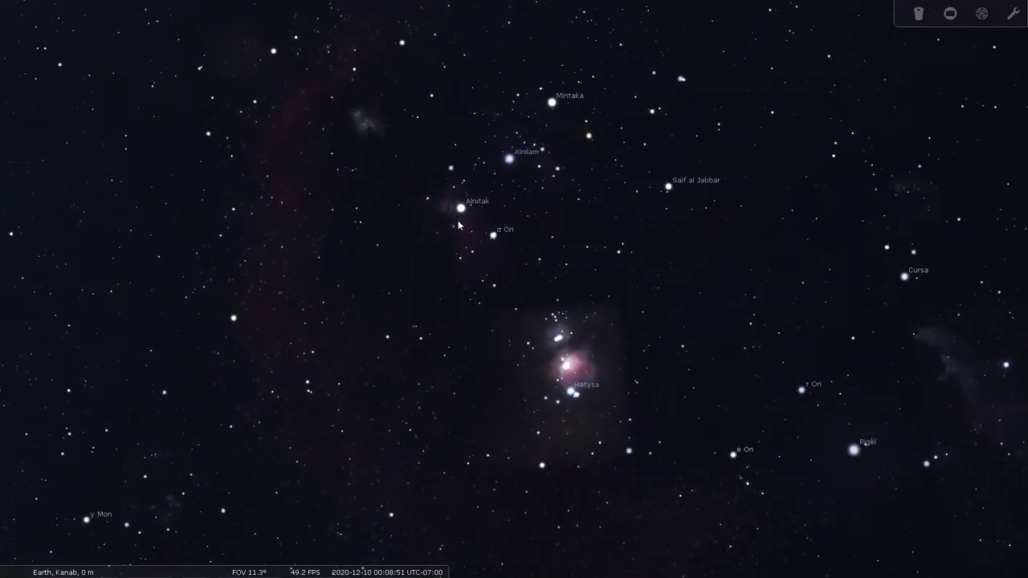
left_click_drag(419, 164, 434, 235)
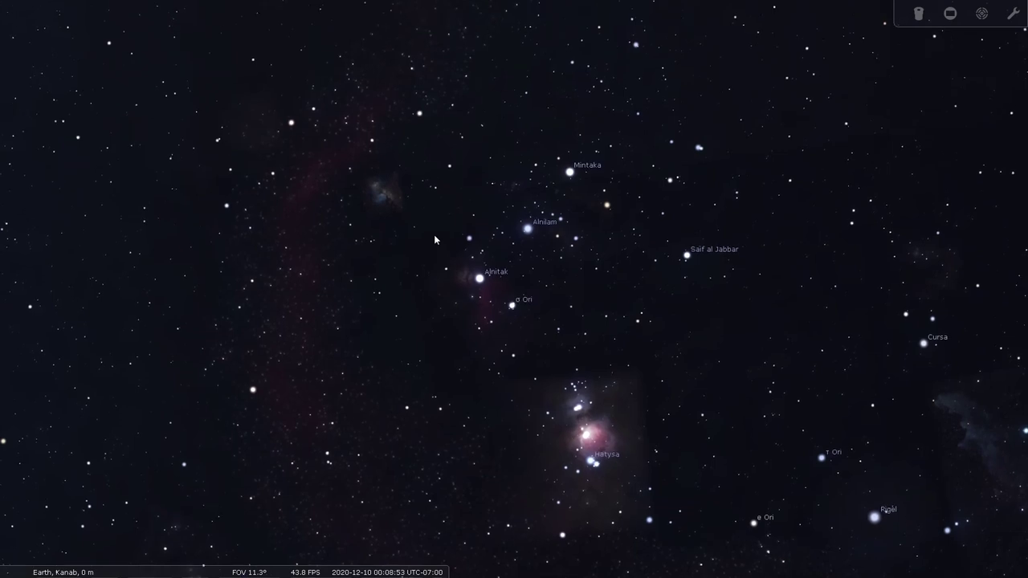
scroll(451, 258, "up", 3)
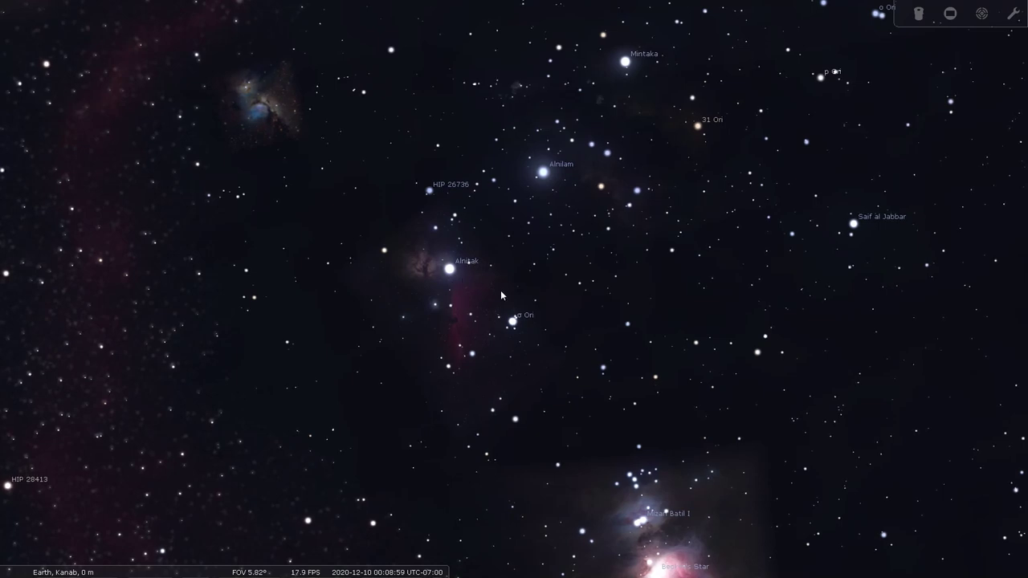
scroll(579, 390, "down", 1)
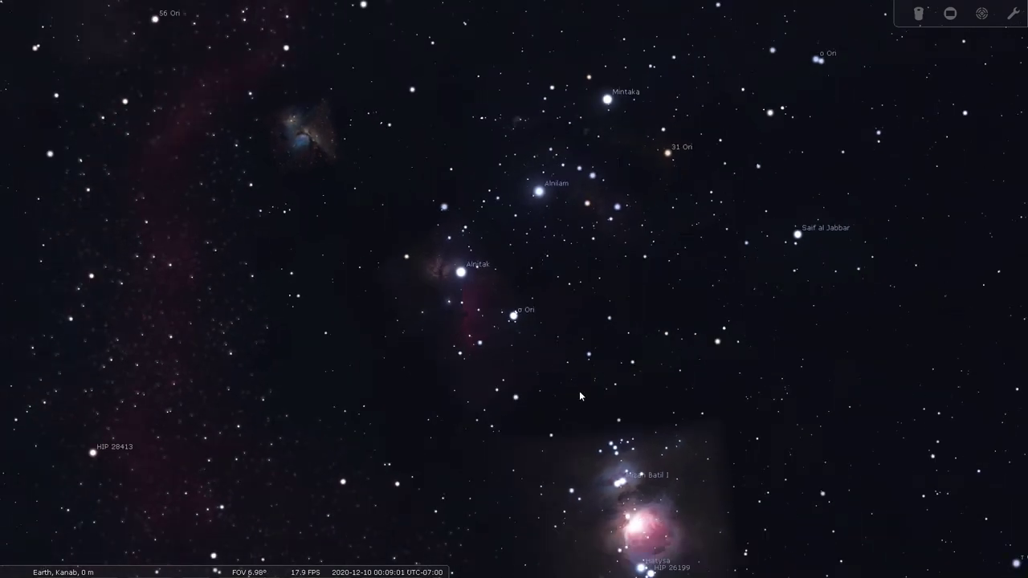
scroll(554, 337, "down", 4)
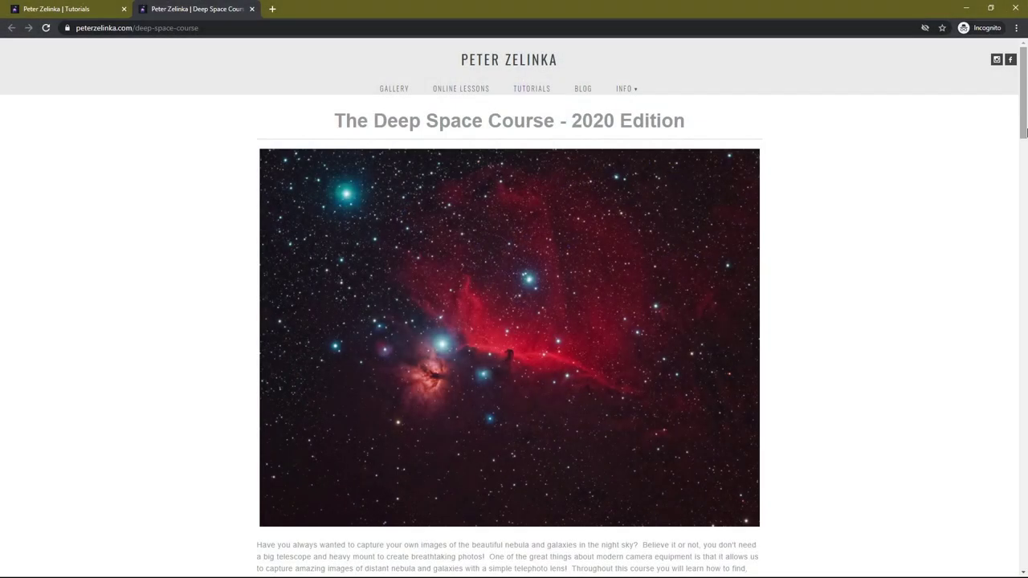
- Scroll the Deep Space Course page and drag its before/after sliders to compare raw and processed nebula photos
left_click_drag(1025, 132, 1026, 239)
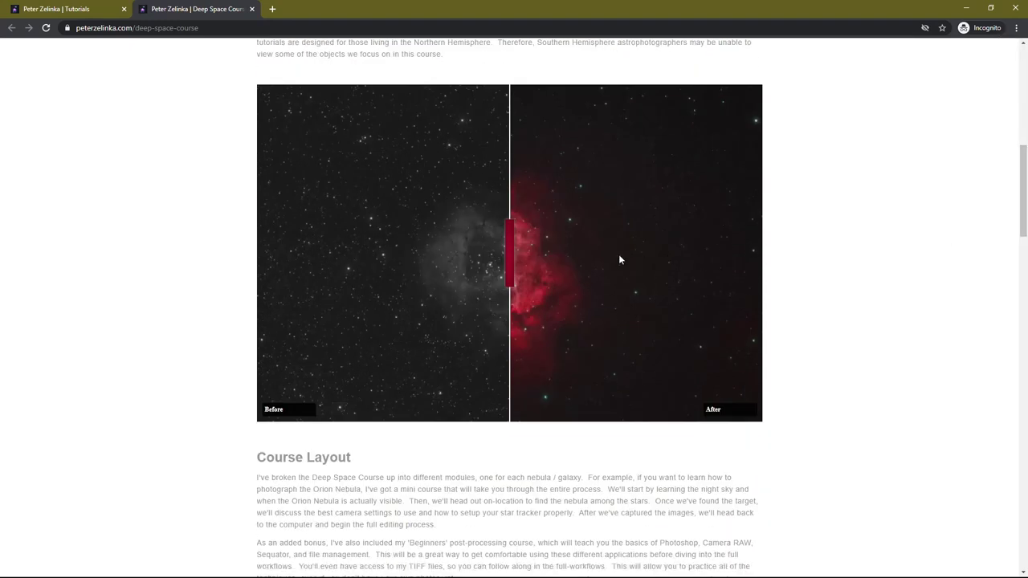
left_click_drag(522, 263, 278, 286)
scroll(1026, 189, "down", 7)
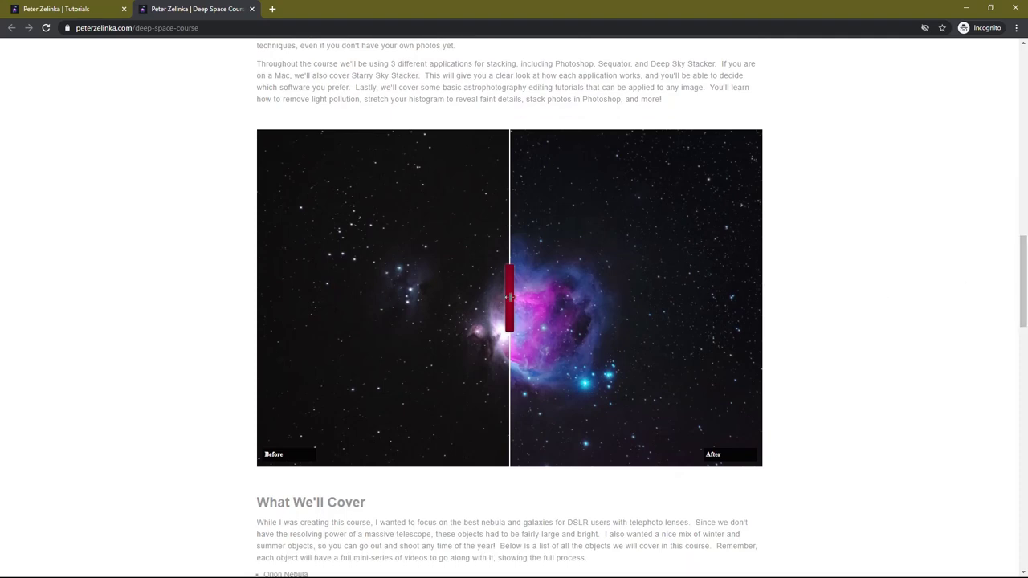
left_click_drag(509, 297, 801, 310)
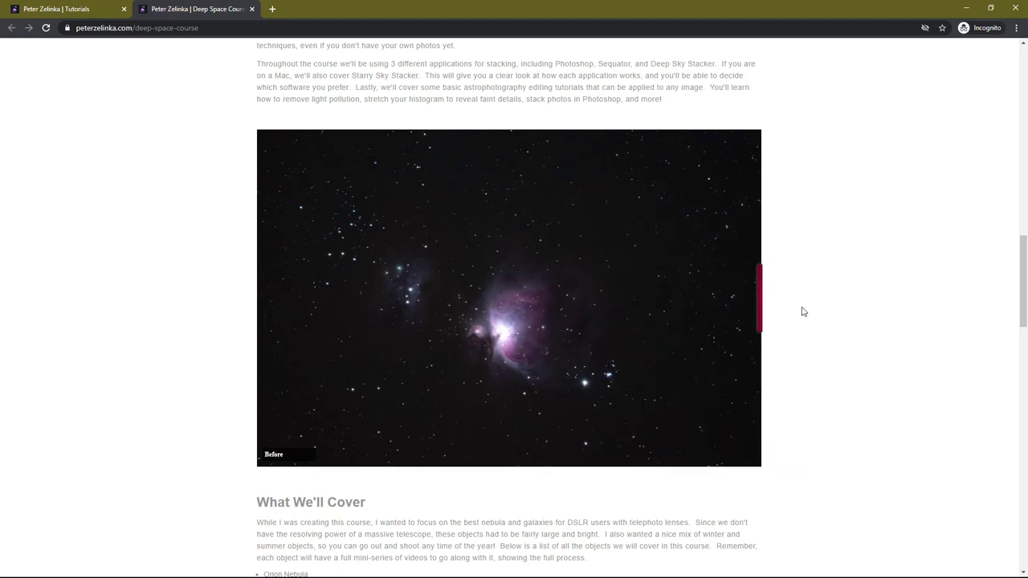
left_click_drag(1026, 279, 1026, 371)
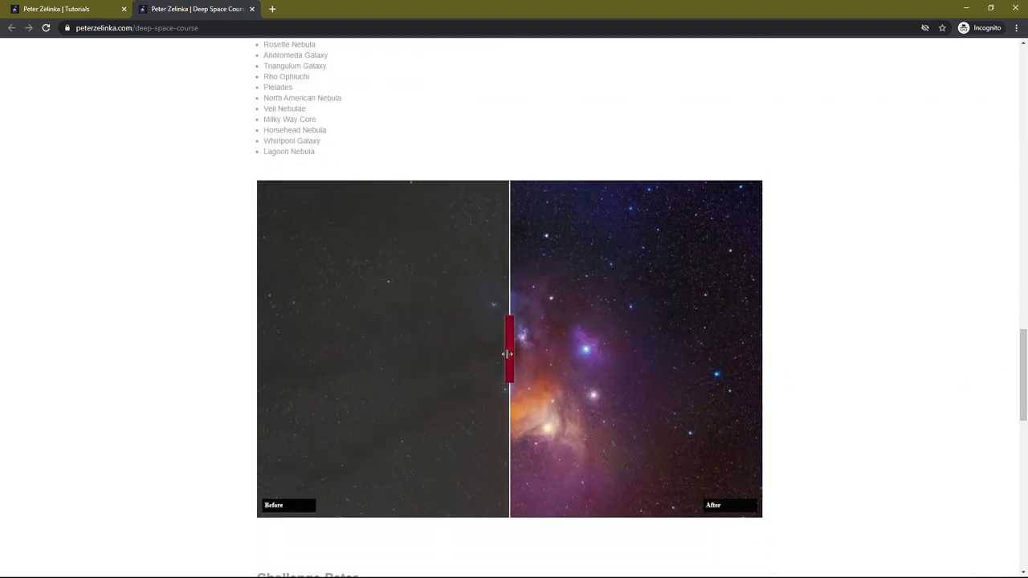
left_click_drag(508, 353, 374, 337)
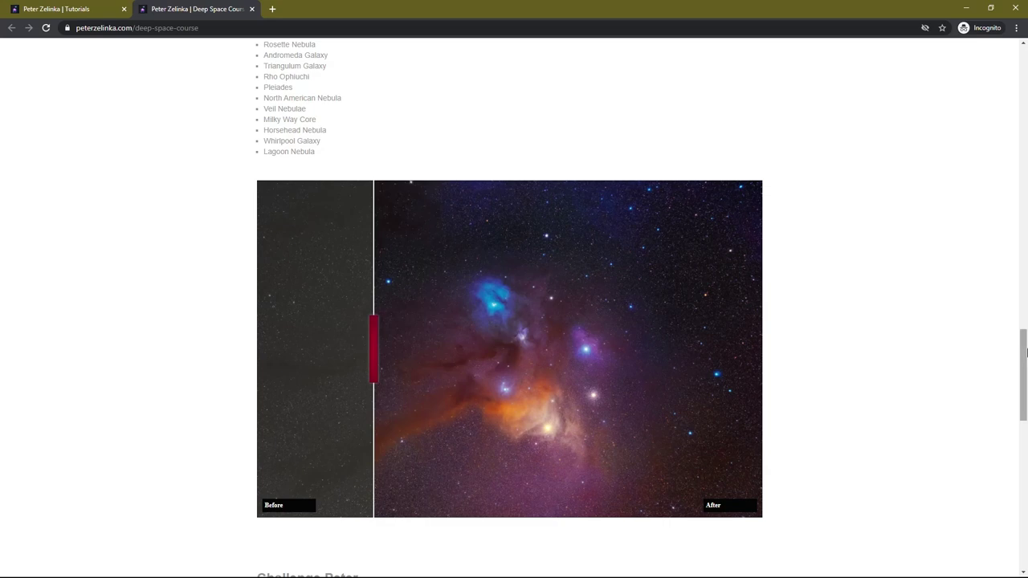
left_click_drag(1024, 358, 1026, 438)
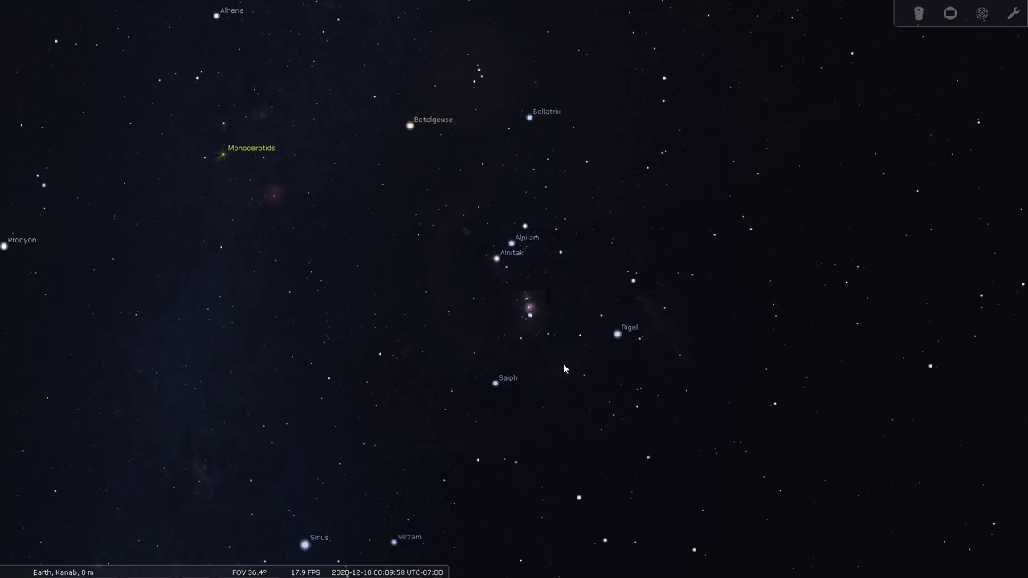
left_click_drag(389, 185, 641, 319)
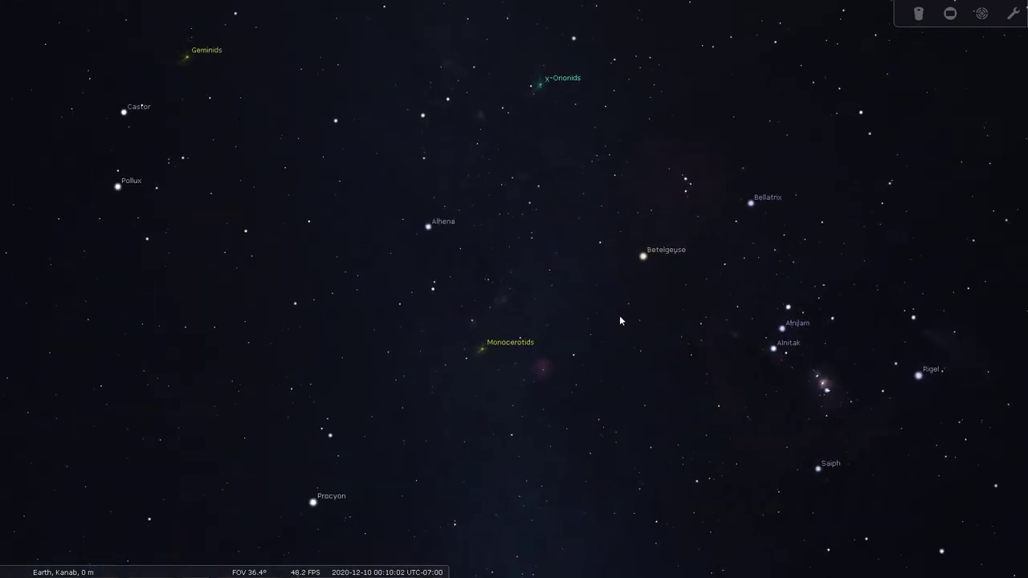
scroll(619, 318, "up", 5)
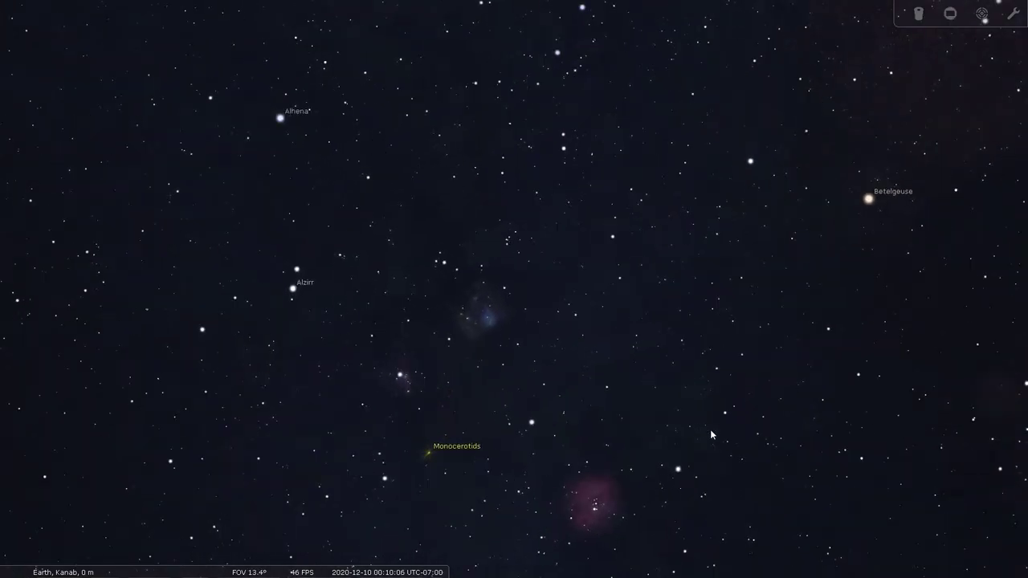
left_click_drag(710, 428, 189, 310)
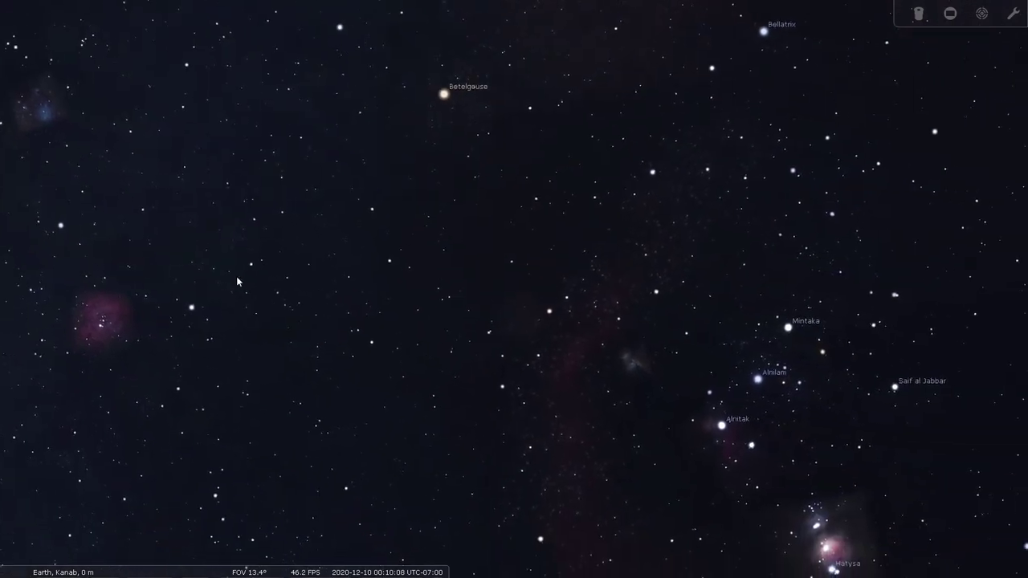
scroll(828, 433, "up", 3)
left_click_drag(828, 433, 608, 315)
scroll(608, 317, "up", 5)
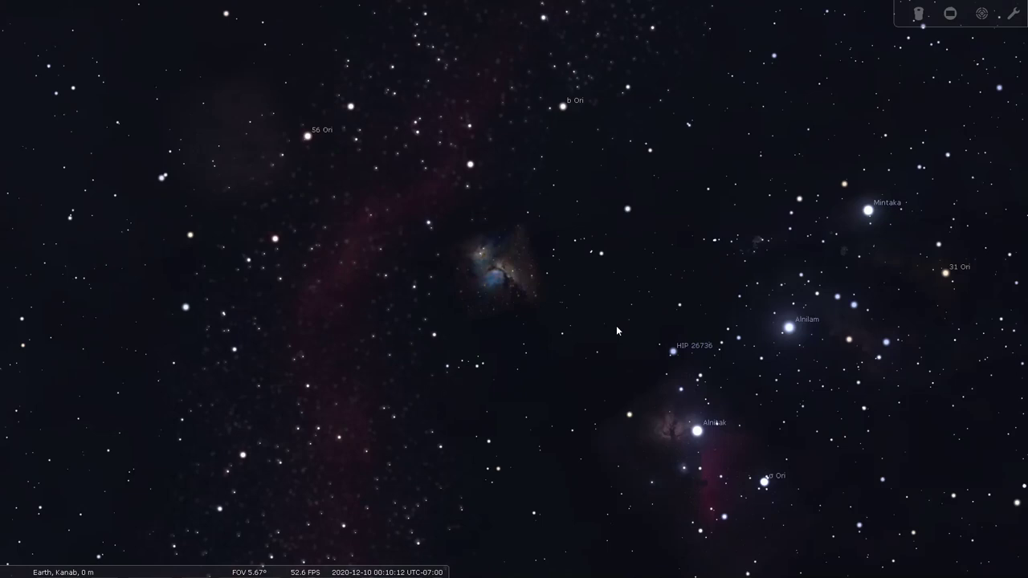
scroll(616, 326, "down", 3)
scroll(610, 435, "down", 3)
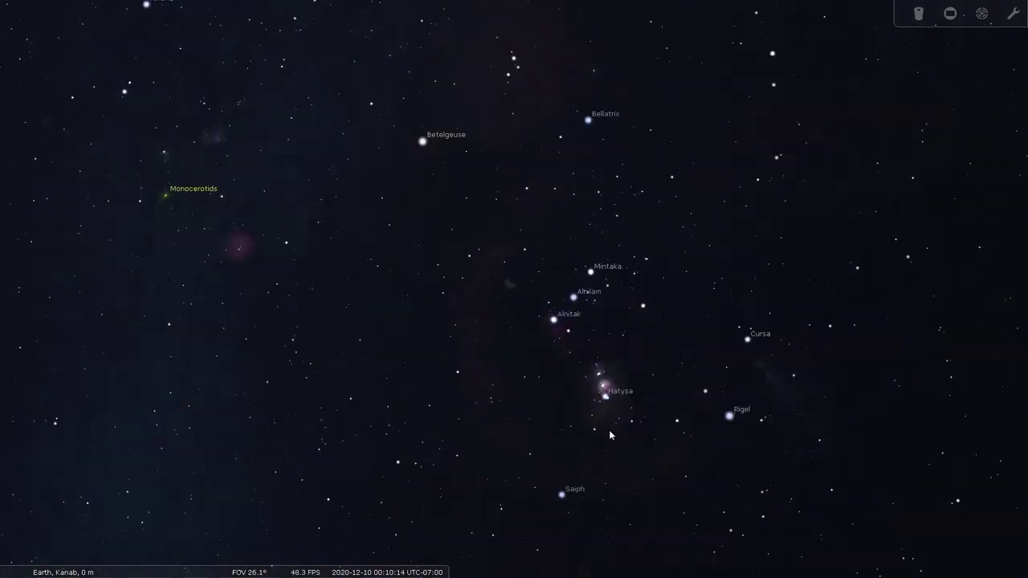
mouse_move(2, 407)
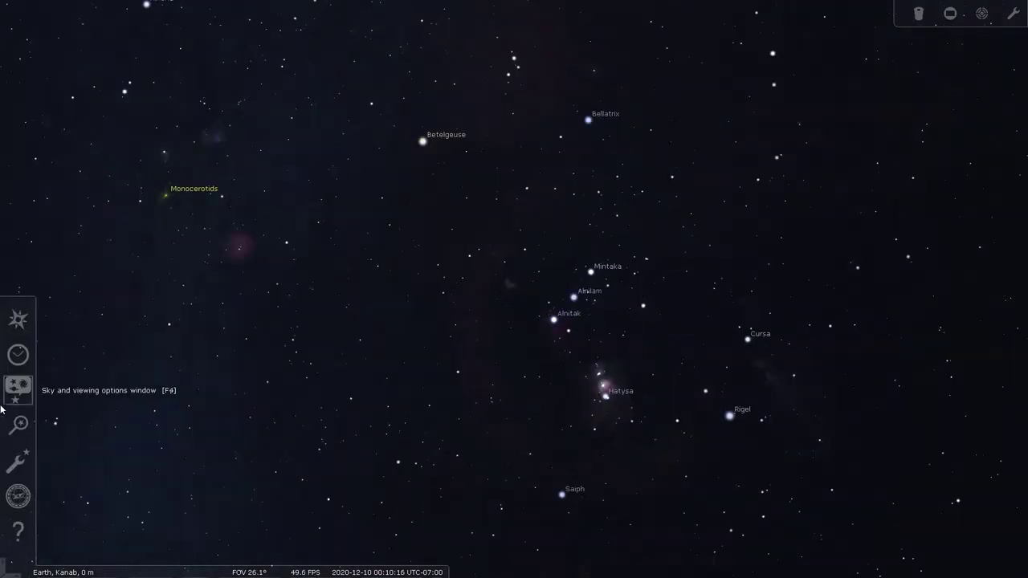
- Search for Thor's Helmet, zoom in below 1° on it, then deselect it for a wide view
left_click(19, 424)
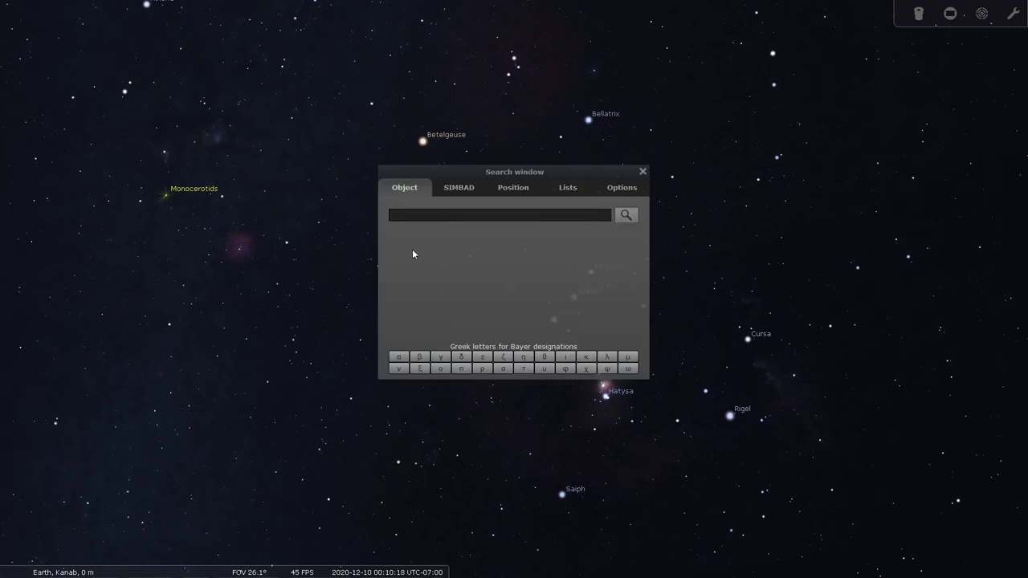
type("thors")
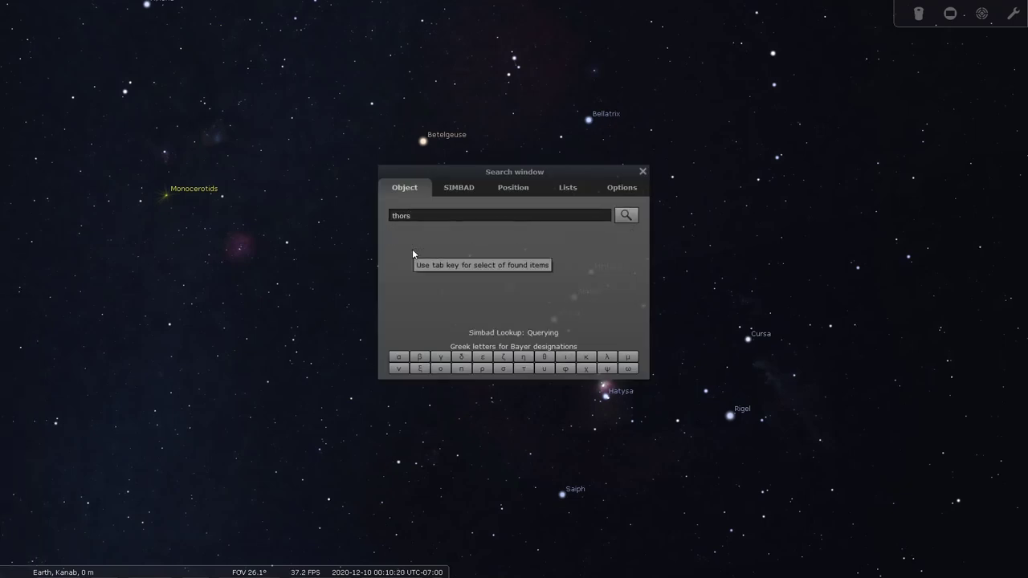
key("BackSpace")
type("'s hel")
key("Return")
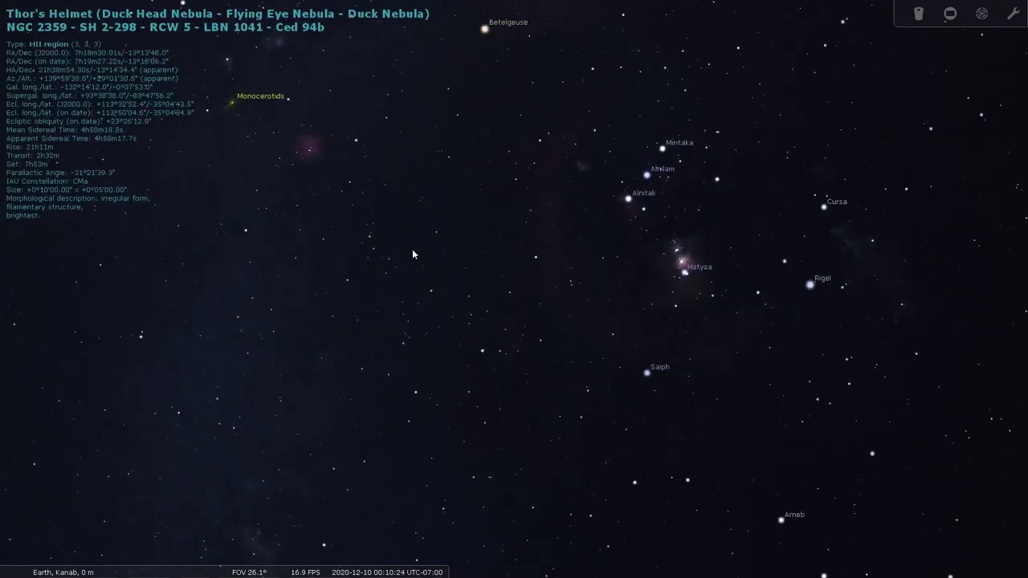
scroll(517, 294, "up", 10)
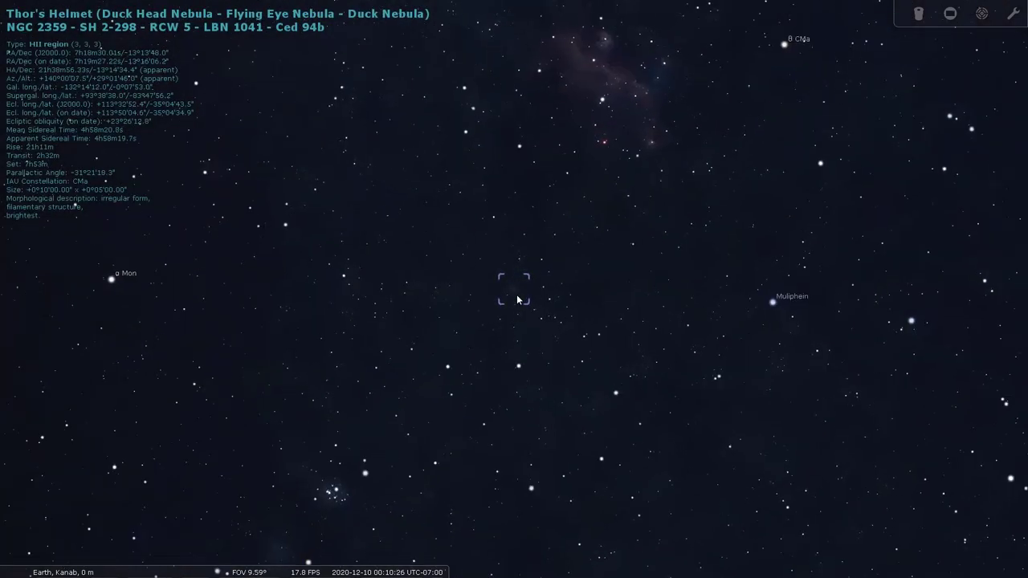
scroll(517, 300, "up", 2)
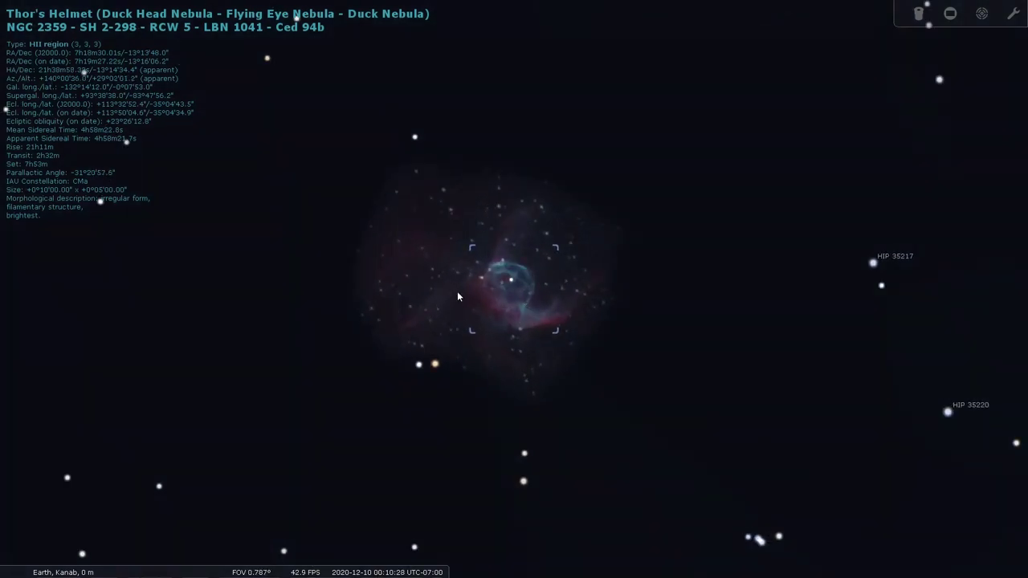
scroll(594, 296, "down", 3)
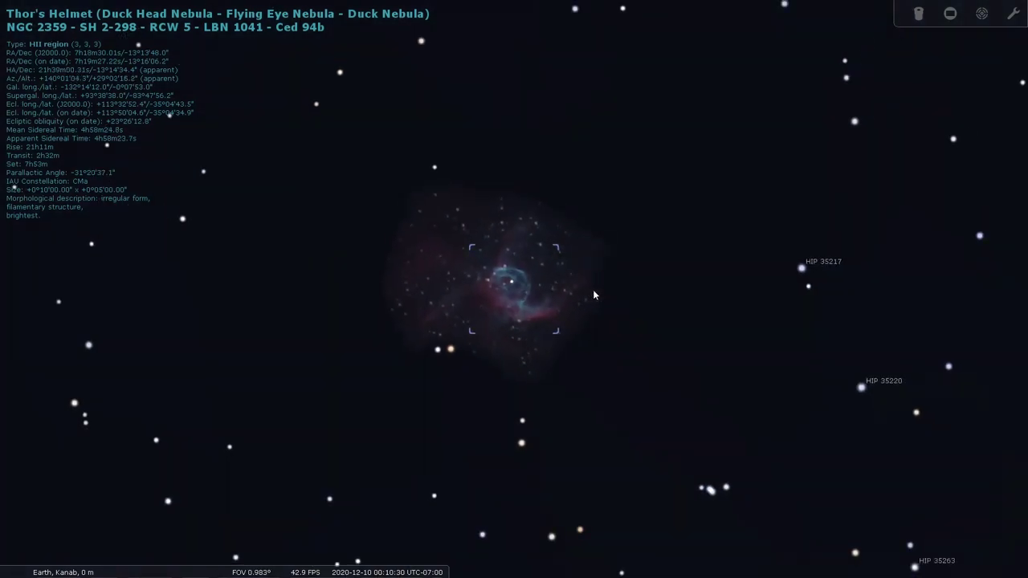
key("backslash")
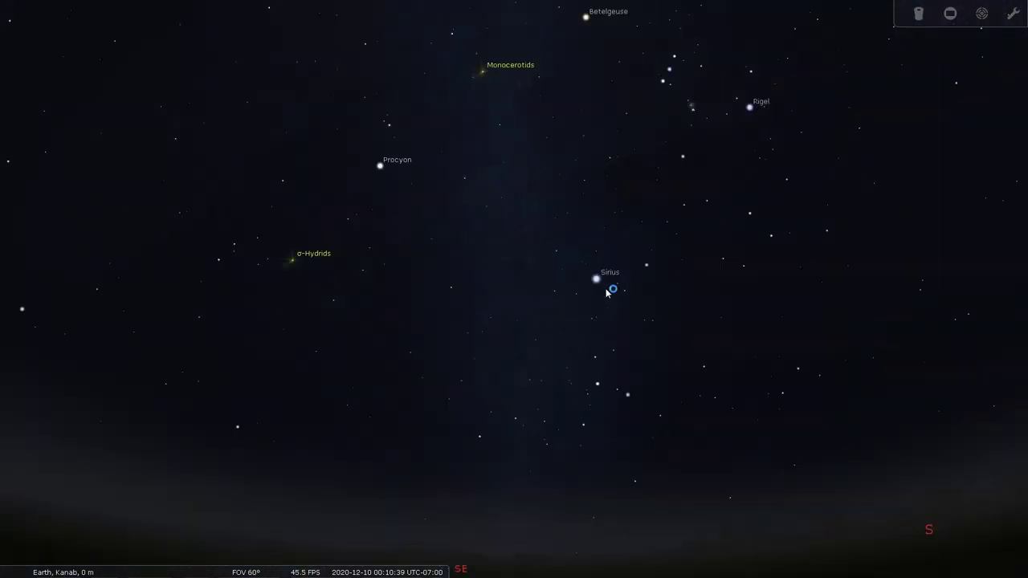
- Face northeast and set the date and time to 2021-07-10 at 01:10, then close the dialog
left_click_drag(294, 310, 959, 233)
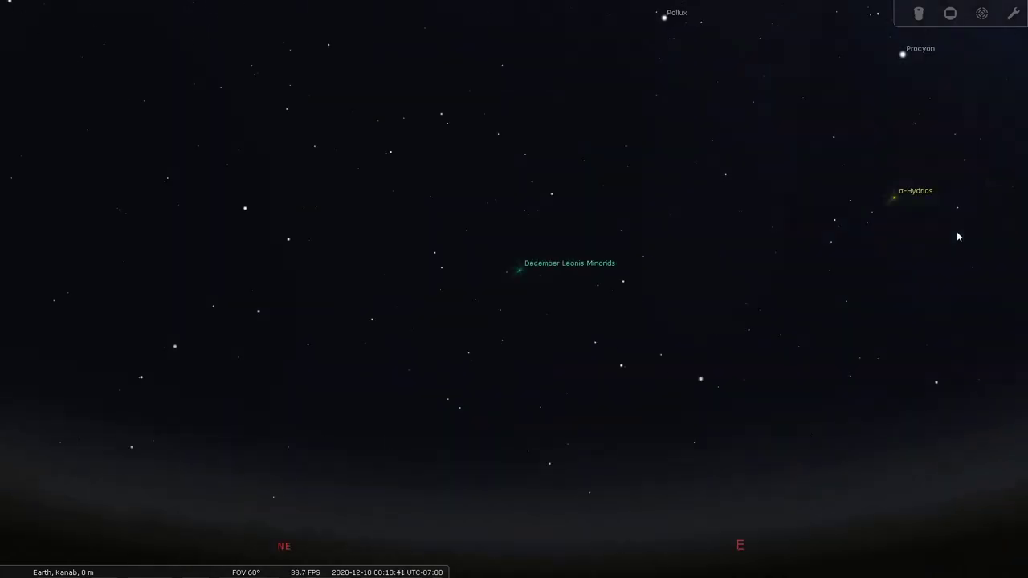
scroll(697, 308, "down", 2)
mouse_move(17, 353)
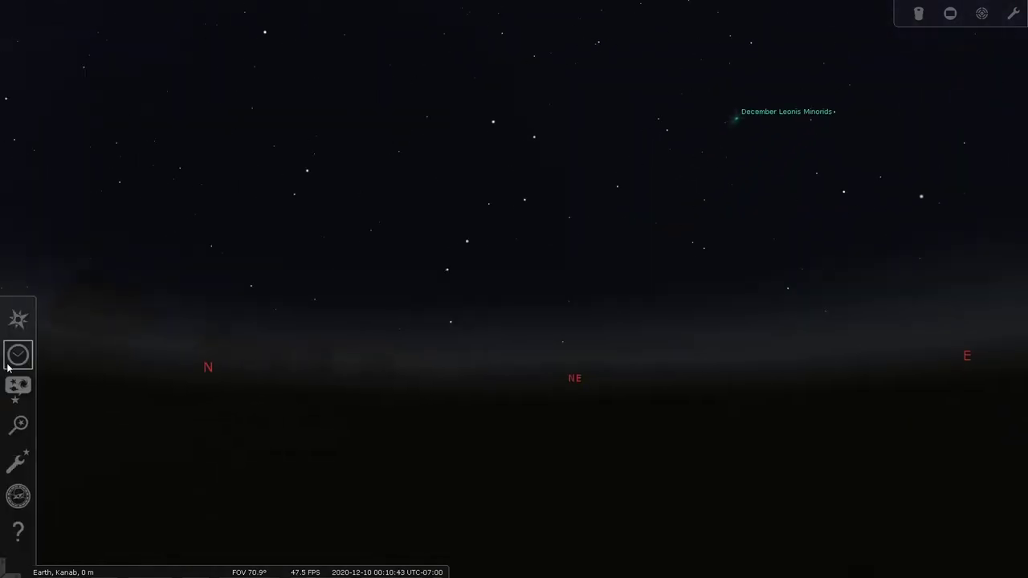
left_click(14, 355)
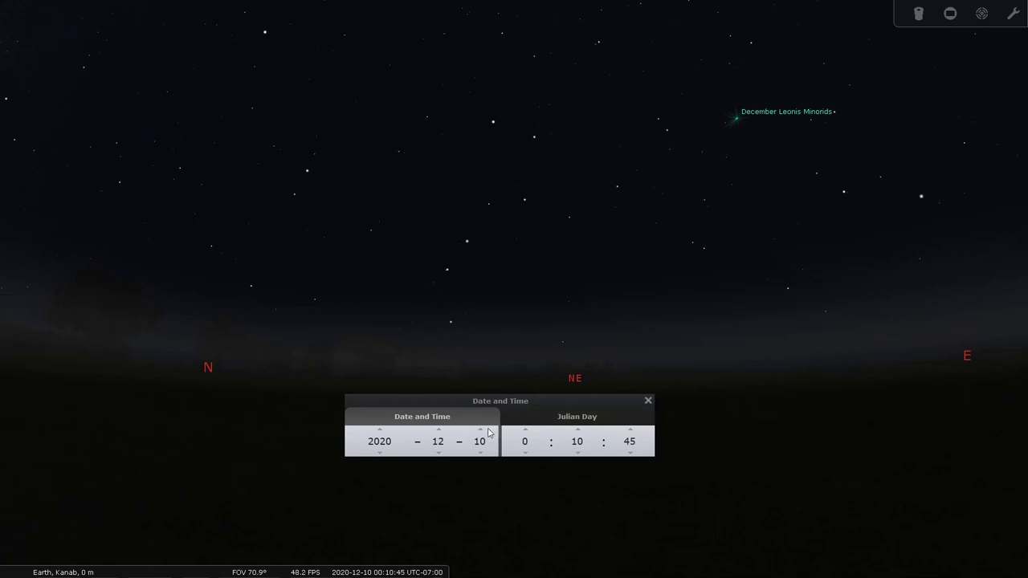
left_click(440, 431)
left_click(440, 431)
left_click(440, 431)
left_click(440, 432)
left_click(440, 431)
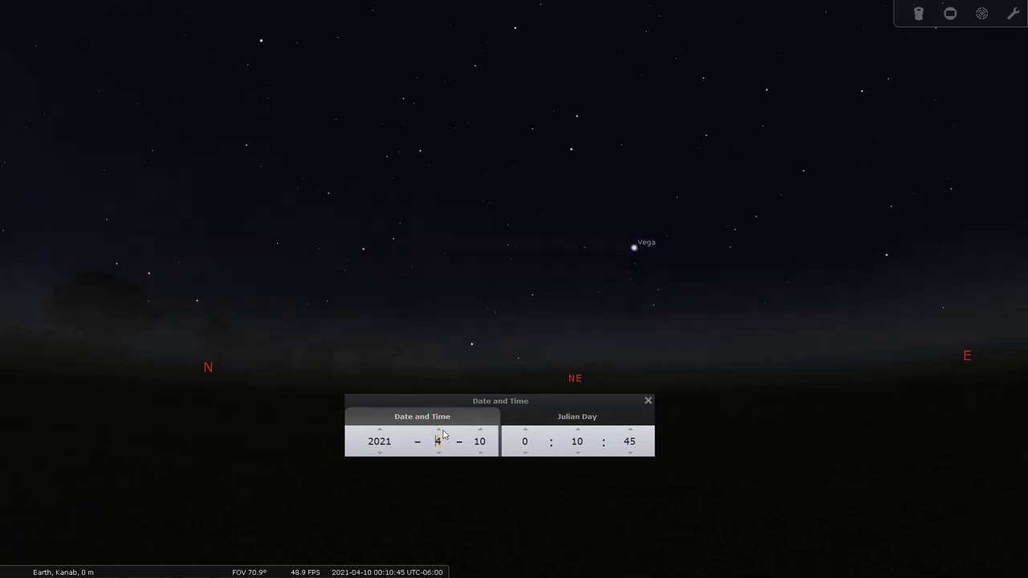
left_click(440, 432)
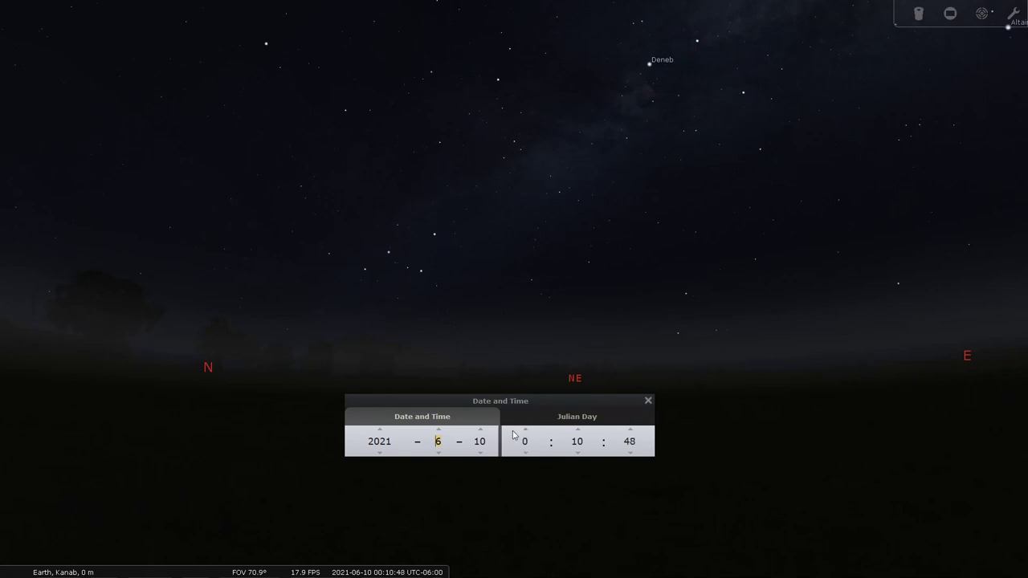
left_click(438, 431)
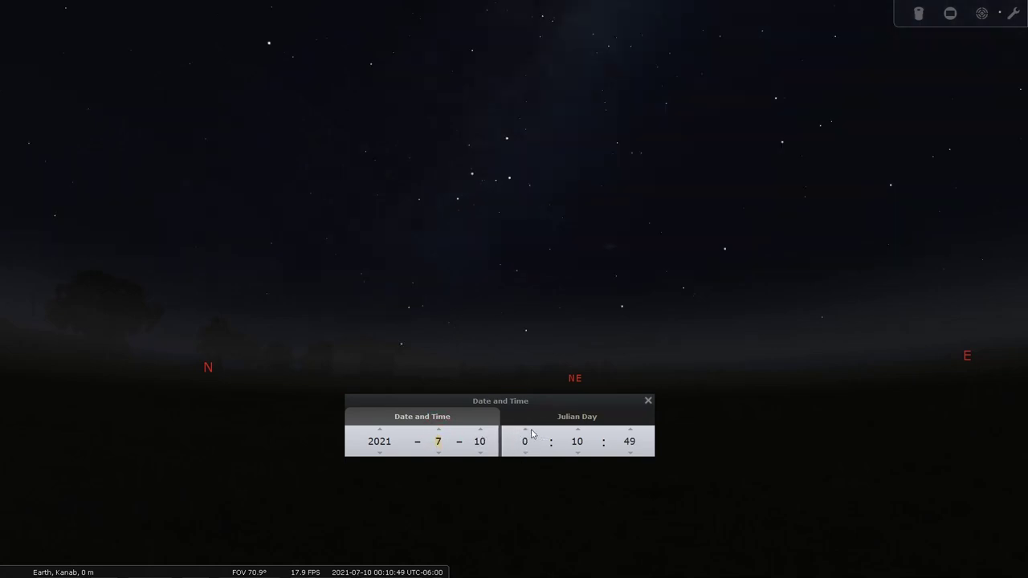
left_click(525, 431)
left_click(648, 400)
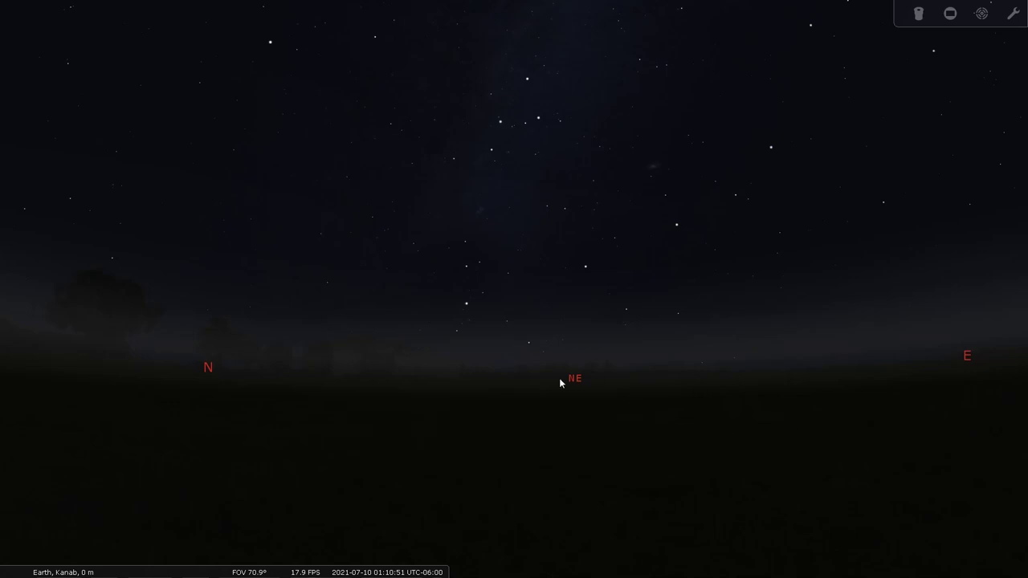
left_click_drag(688, 329, 587, 386)
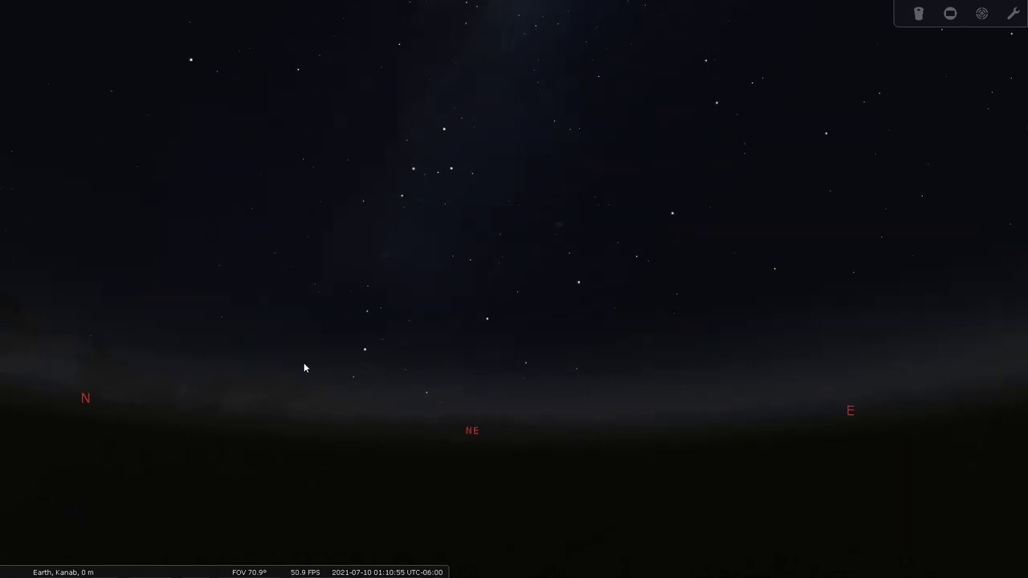
left_click_drag(303, 368, 596, 427)
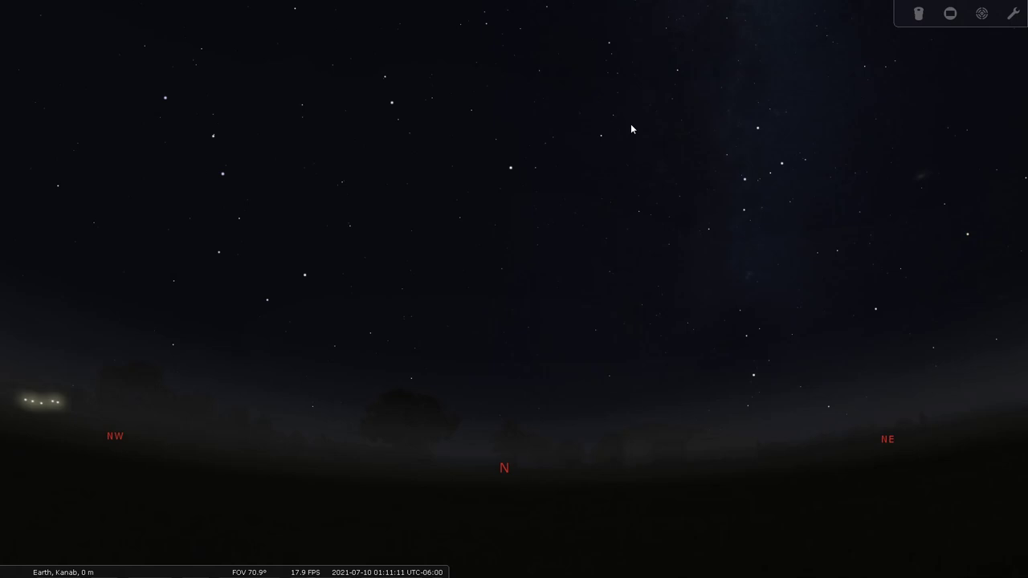
mouse_move(608, 178)
left_mouse_down()
mouse_move(361, 203)
mouse_move(342, 233)
left_mouse_up()
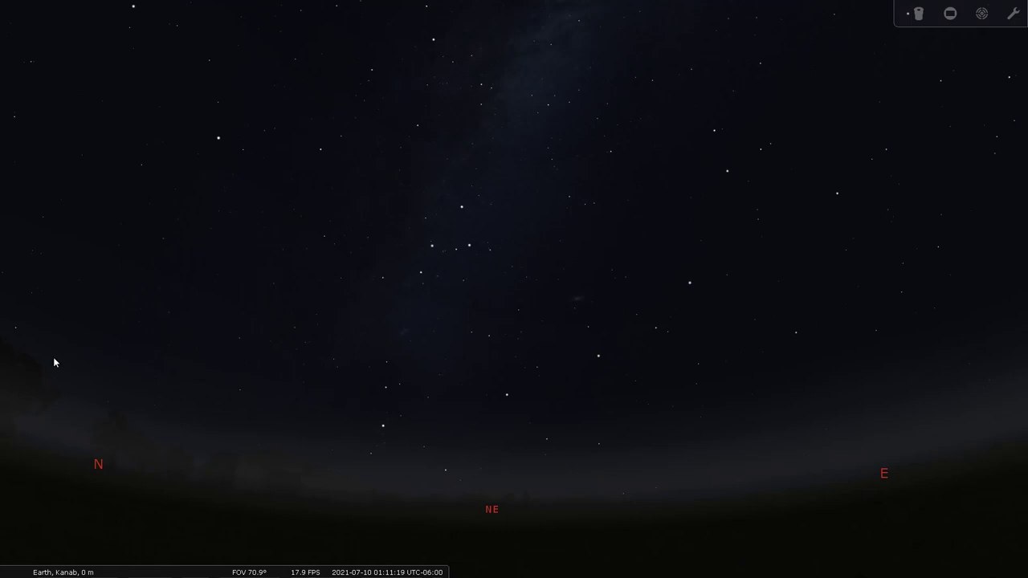
left_click(29, 361)
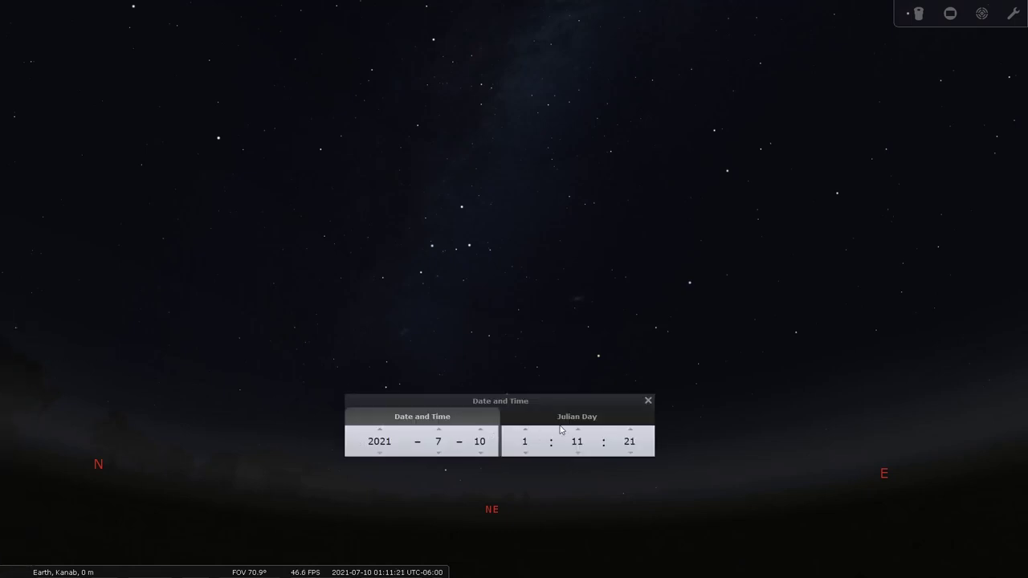
left_click(523, 453)
left_click(523, 453)
left_click(523, 453)
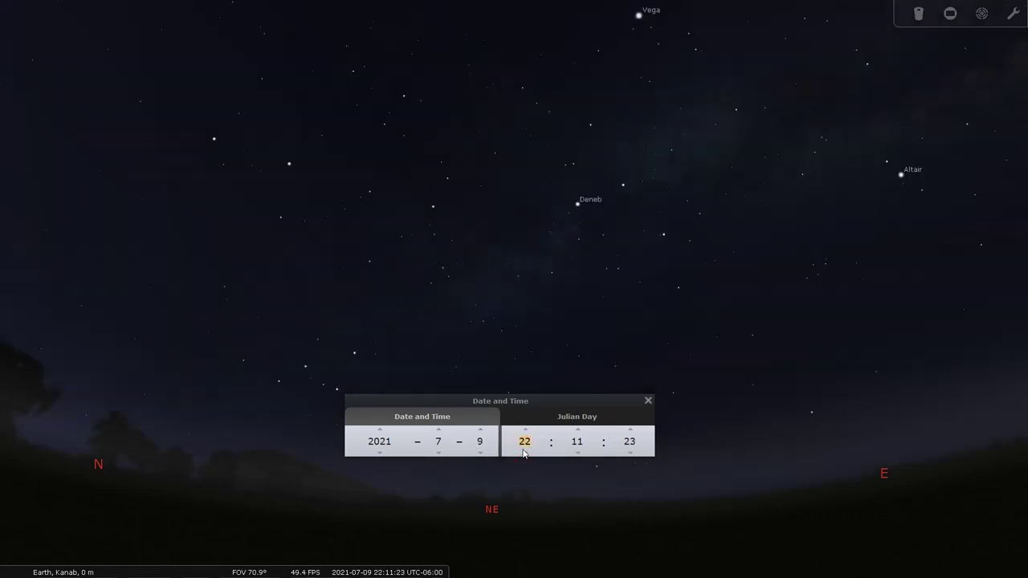
left_click(523, 453)
left_click(525, 431)
left_click(525, 430)
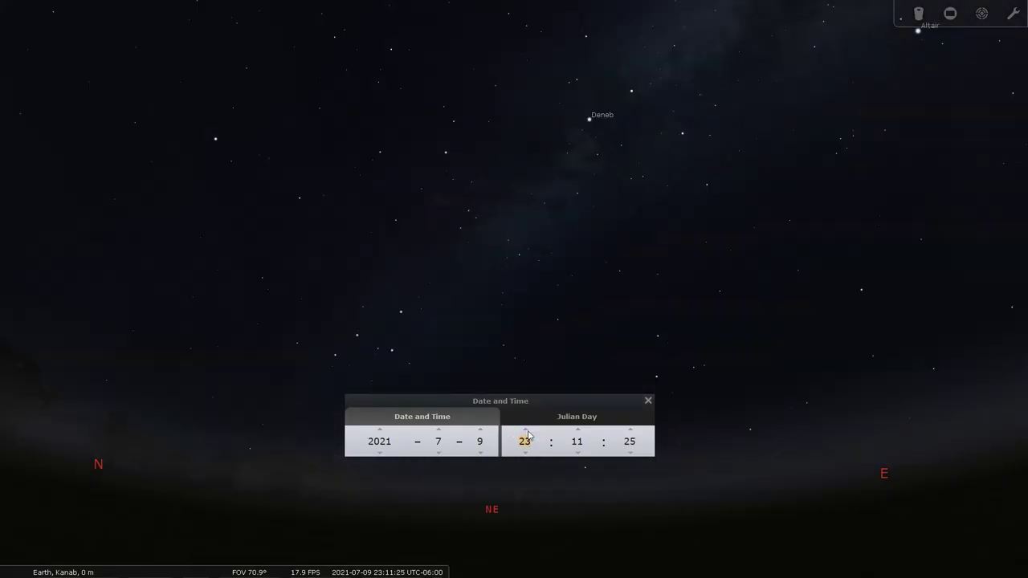
left_click_drag(576, 335, 583, 260)
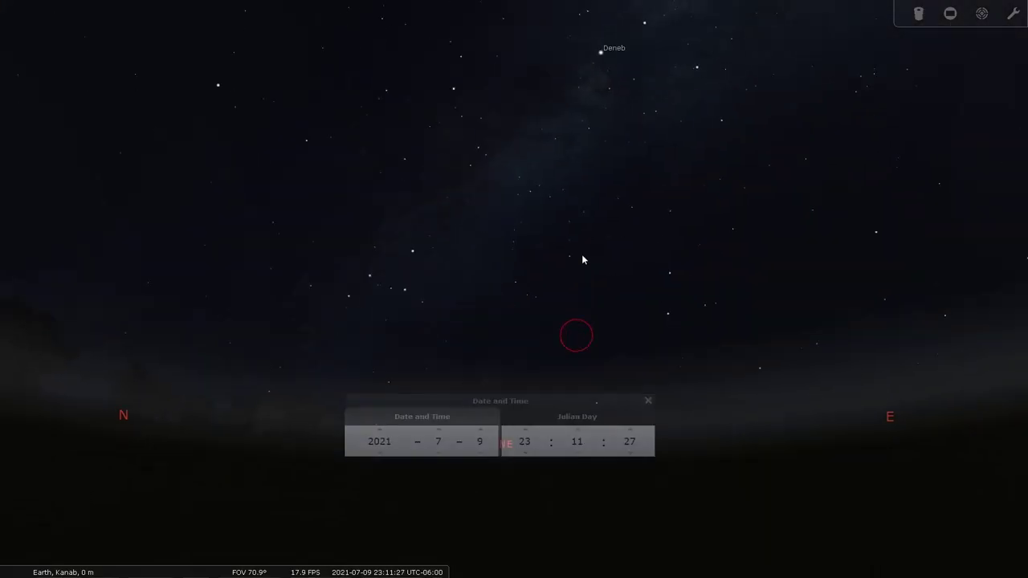
left_click(493, 331)
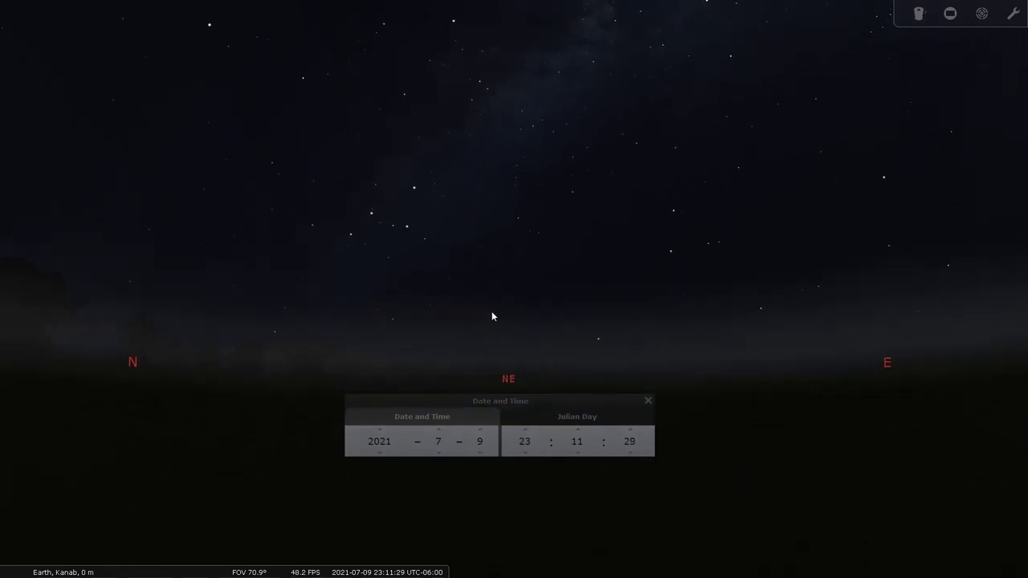
left_click(525, 430)
left_click(526, 430)
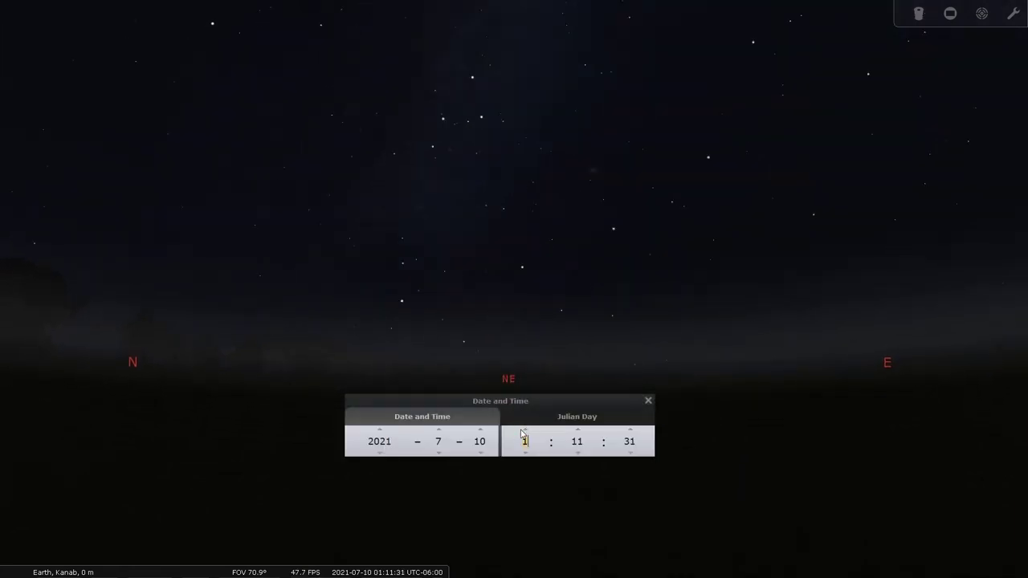
left_click(649, 400)
key("Up")
key("Right")
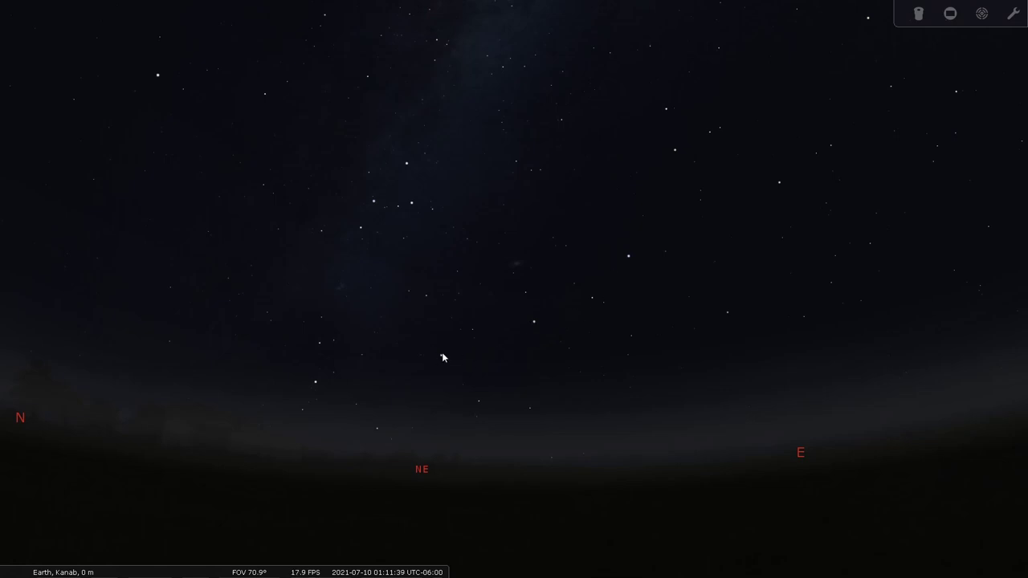
- Read the details of Almach, Mirach, Alpheratz and a nearby star, clearing each selection
left_click(442, 356)
left_click(533, 322)
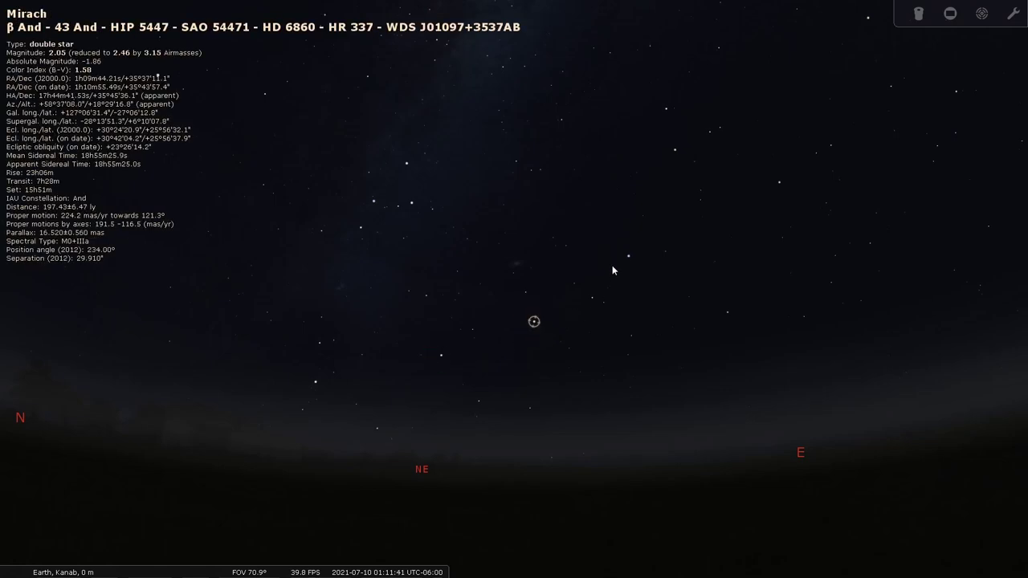
left_click(628, 256)
right_click(624, 286)
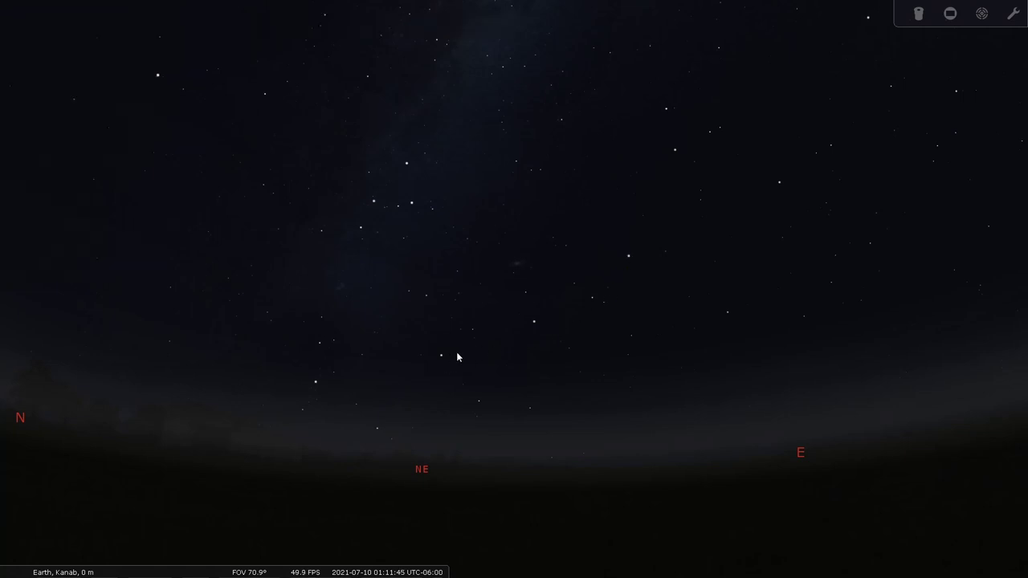
left_click(535, 322)
right_click(544, 332)
scroll(546, 333, "up", 3)
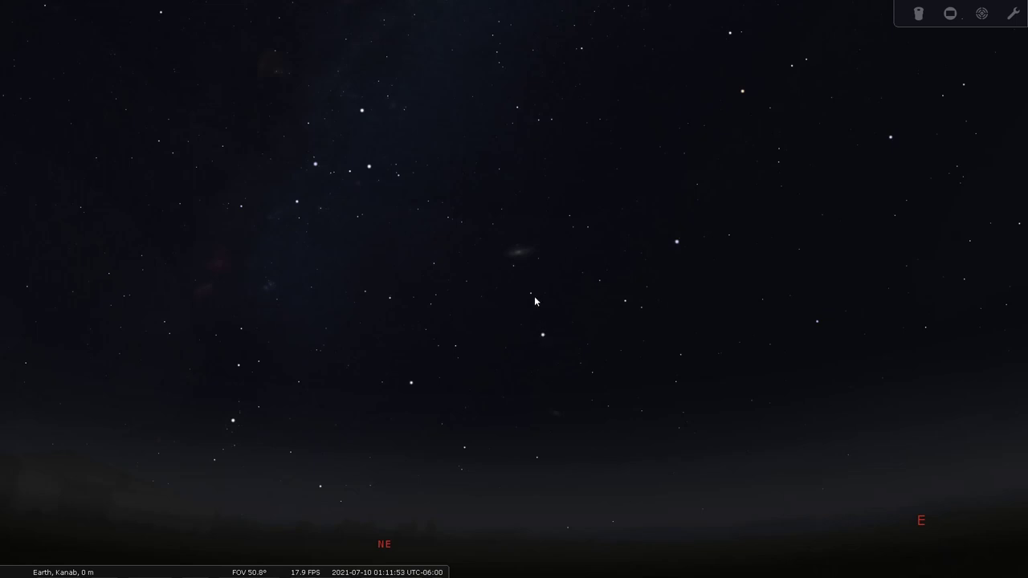
left_click(529, 291)
right_click(537, 332)
- Select the Andromeda Galaxy and zoom in on it to a 6.87° field
left_click(518, 252)
scroll(516, 293, "up", 5)
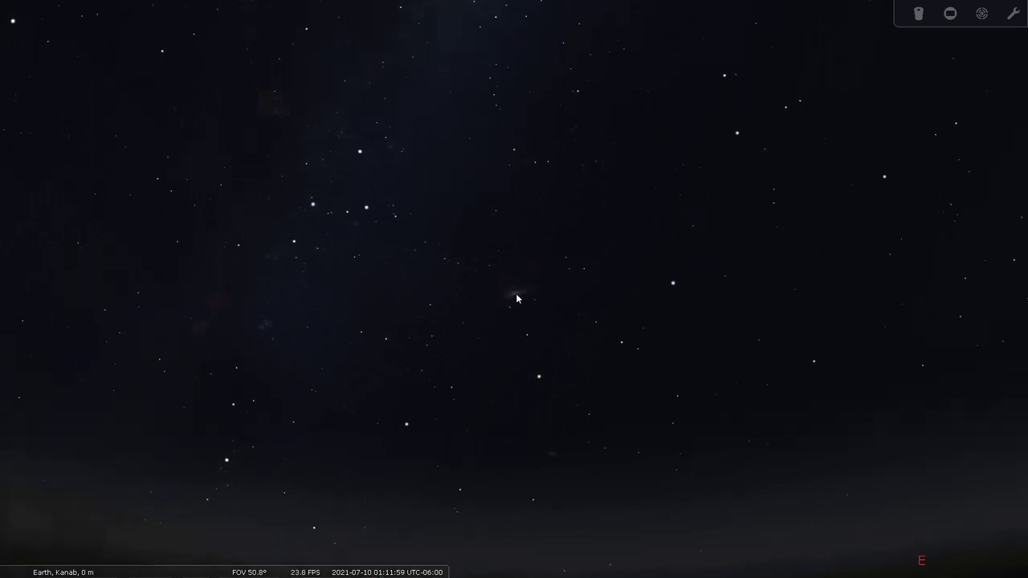
scroll(506, 307, "up", 4)
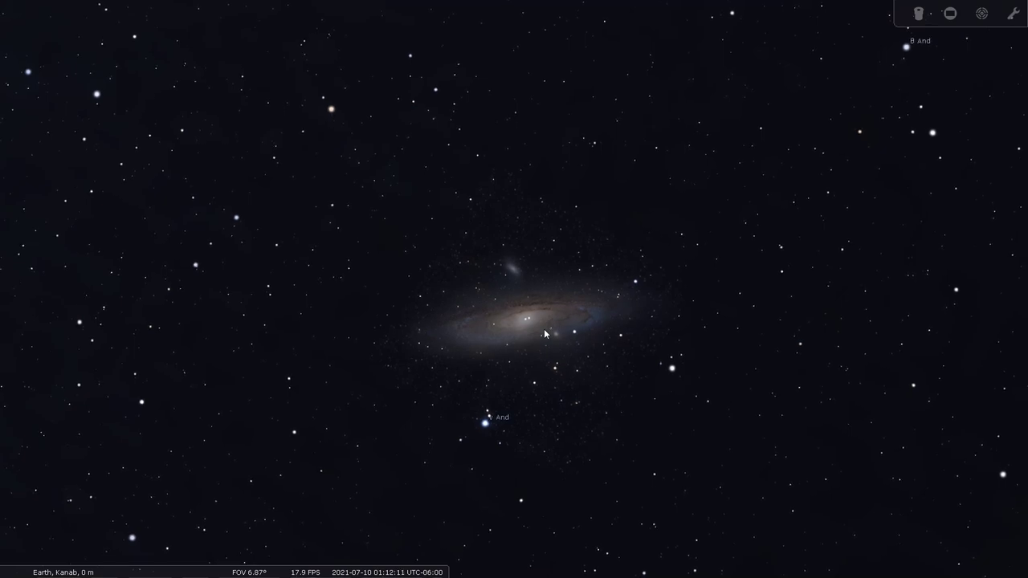
- Zoom back out to a 36.4° field showing the galaxy among Mirach, Alpheratz, Shedar and Caph
scroll(544, 333, "down", 2)
scroll(544, 331, "down", 5)
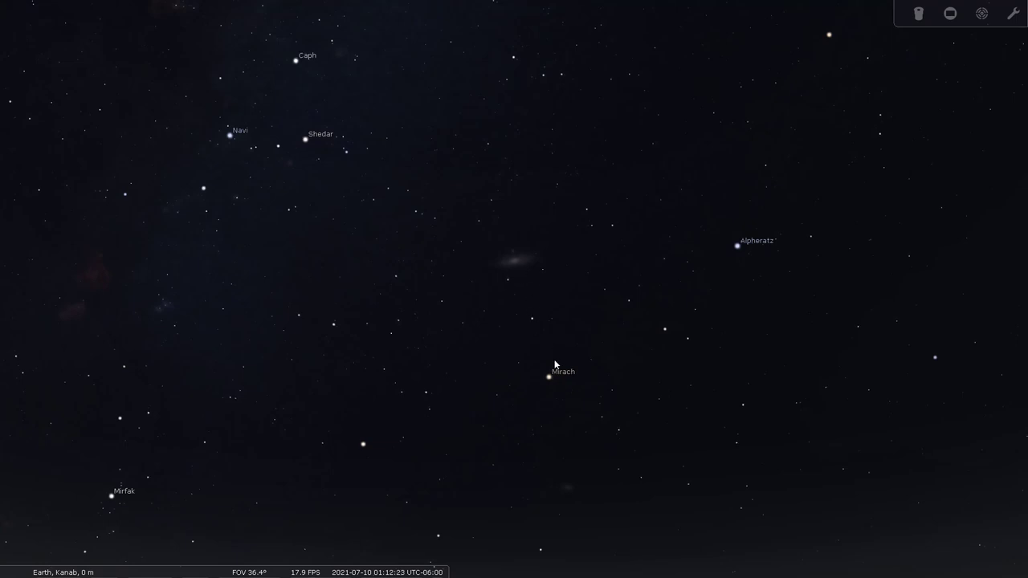
- Pan down to the northeastern horizon and zoom out to a 60° field of view
left_click_drag(554, 364, 544, 276)
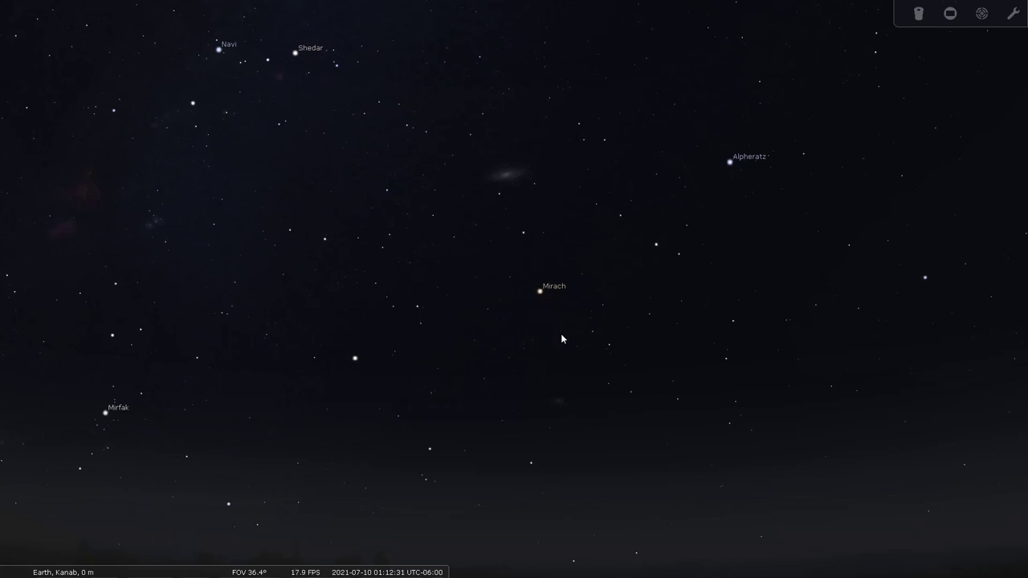
scroll(554, 344, "up", 5)
left_click(552, 429)
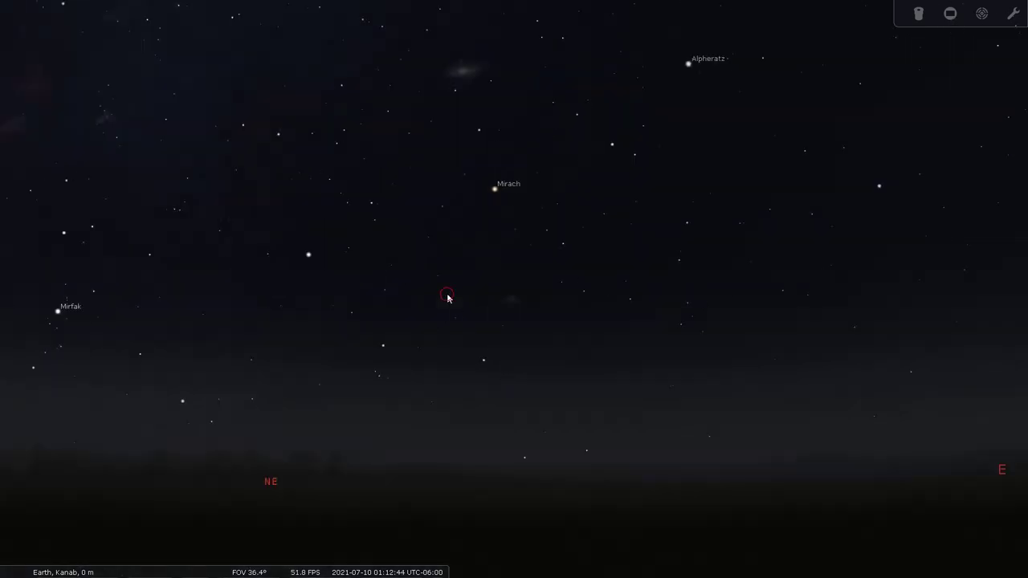
left_click_drag(447, 295, 571, 388)
scroll(466, 411, "down", 1)
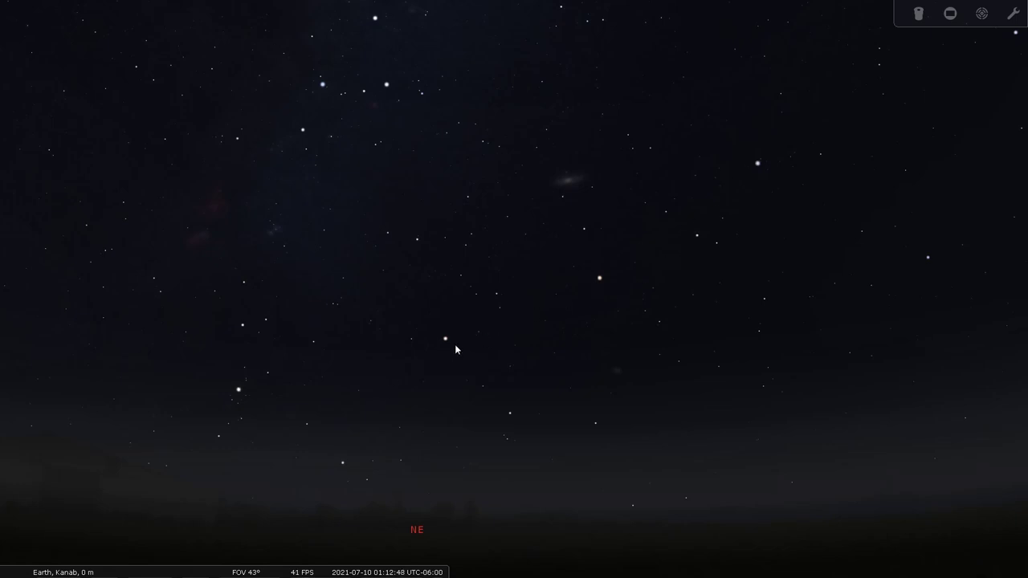
scroll(449, 335, "down", 2)
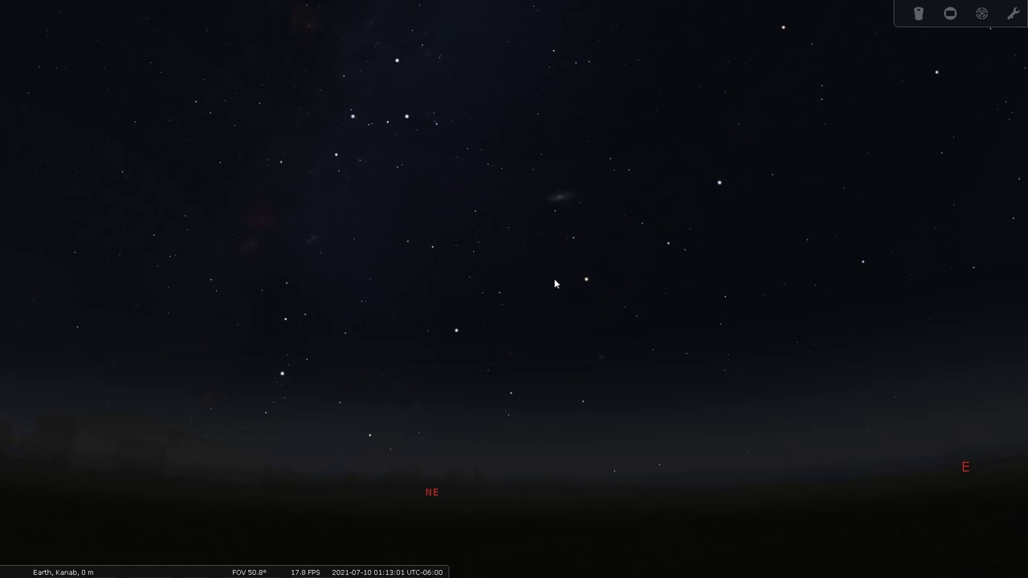
scroll(554, 283, "down", 2)
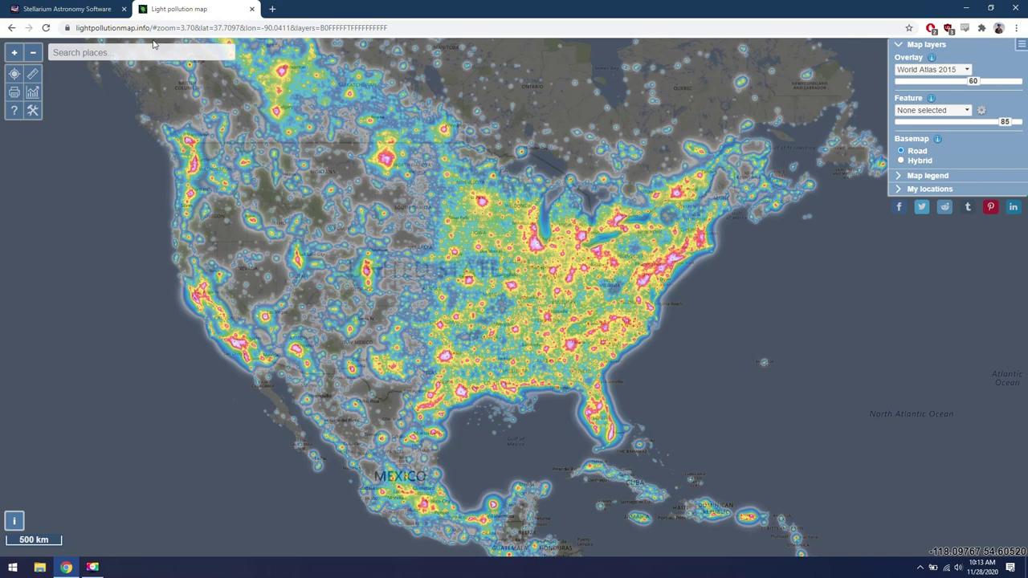
left_click_drag(149, 27, 77, 27)
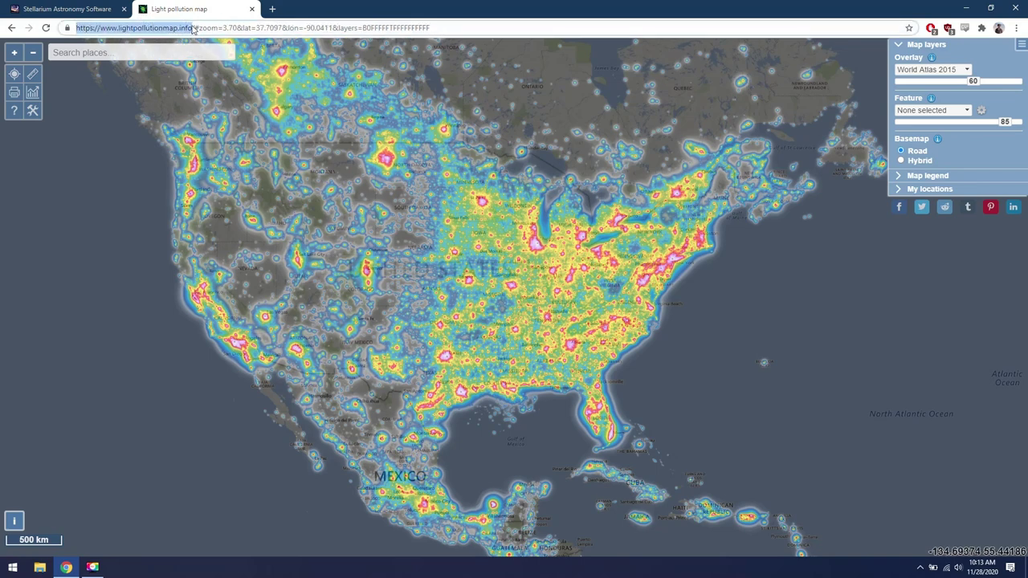
left_click(966, 71)
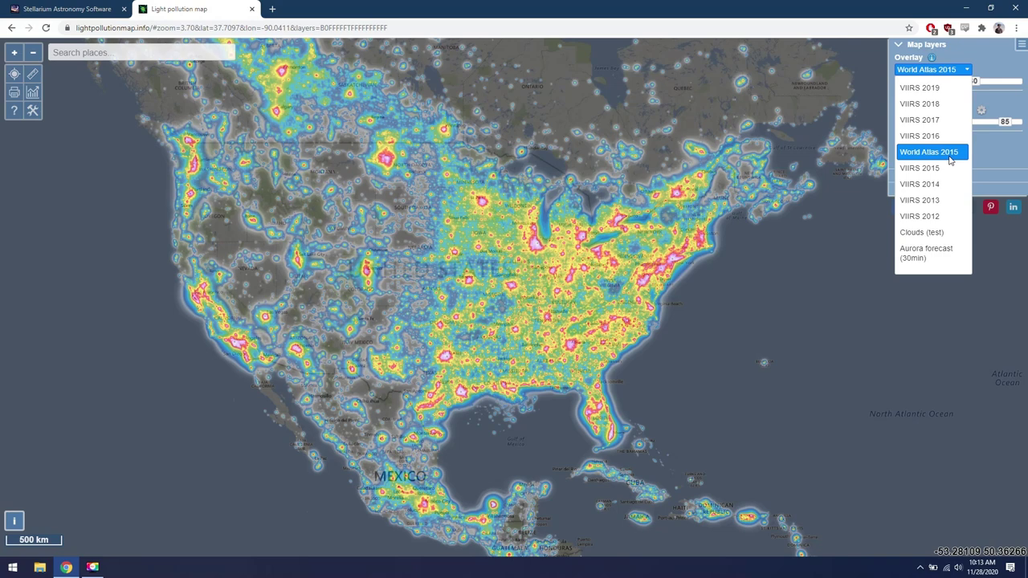
left_click(947, 70)
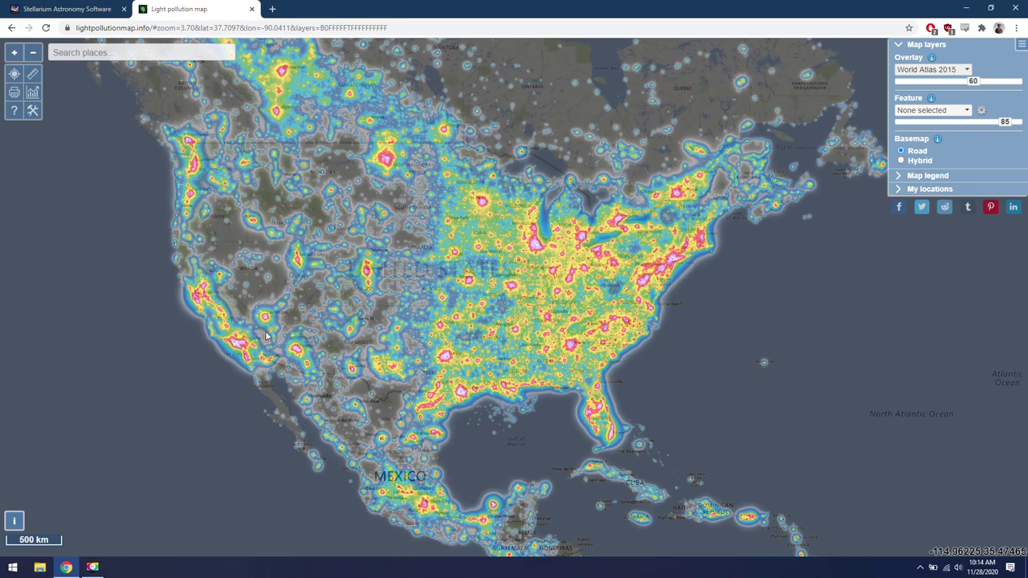
- Zoom over southern Utah to the 20 km scale and frame the dark area around Kanab
scroll(251, 322, "up", 1)
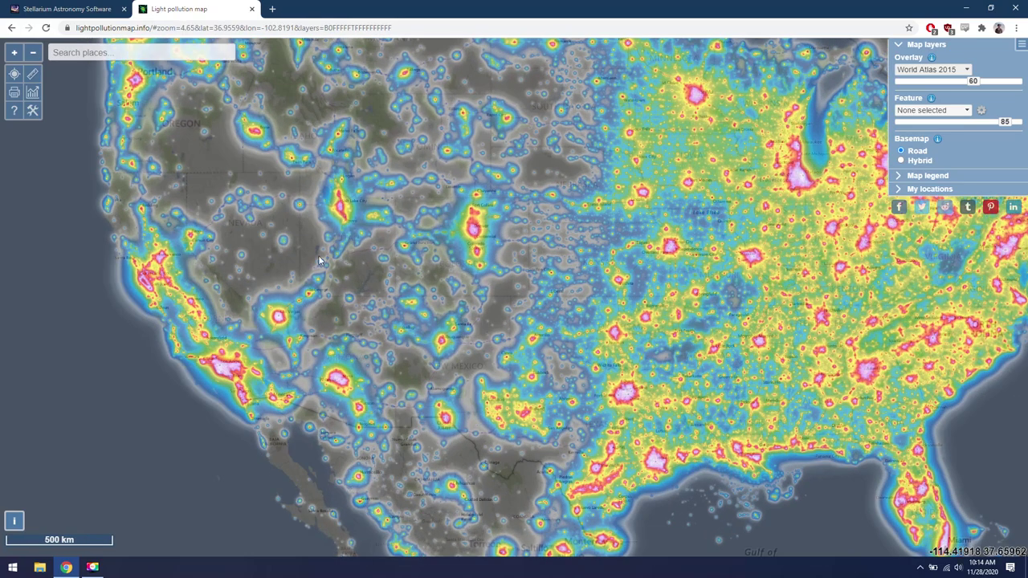
scroll(321, 250, "up", 2)
scroll(322, 359, "up", 2)
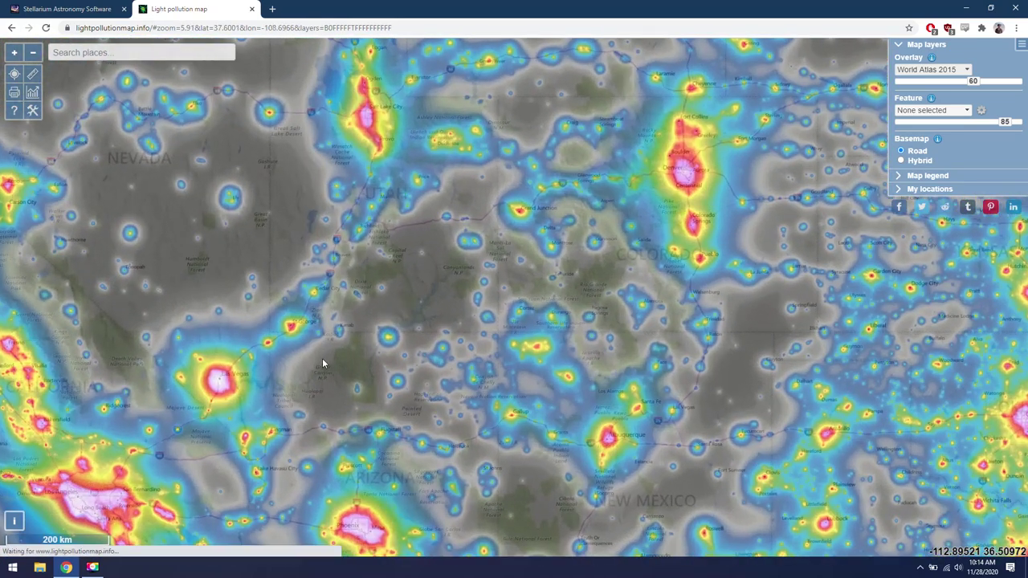
scroll(320, 345, "up", 3)
scroll(337, 285, "up", 4)
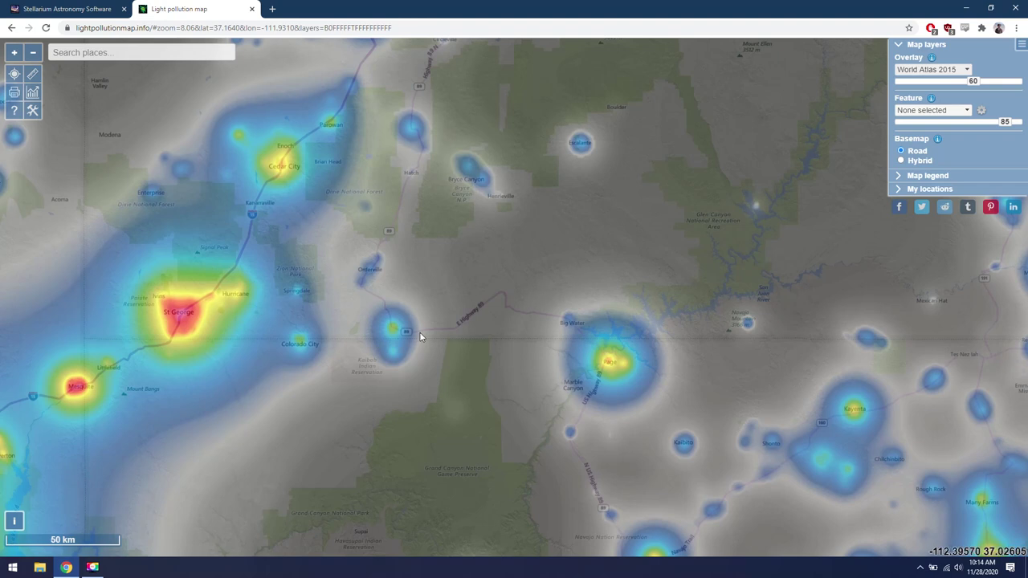
scroll(419, 337, "up", 1)
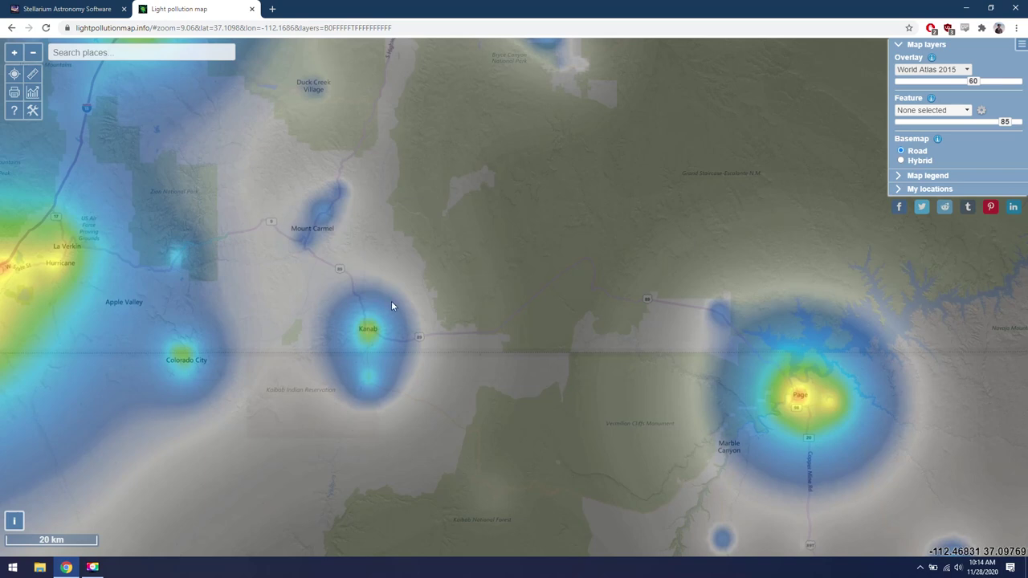
left_click_drag(393, 298, 378, 326)
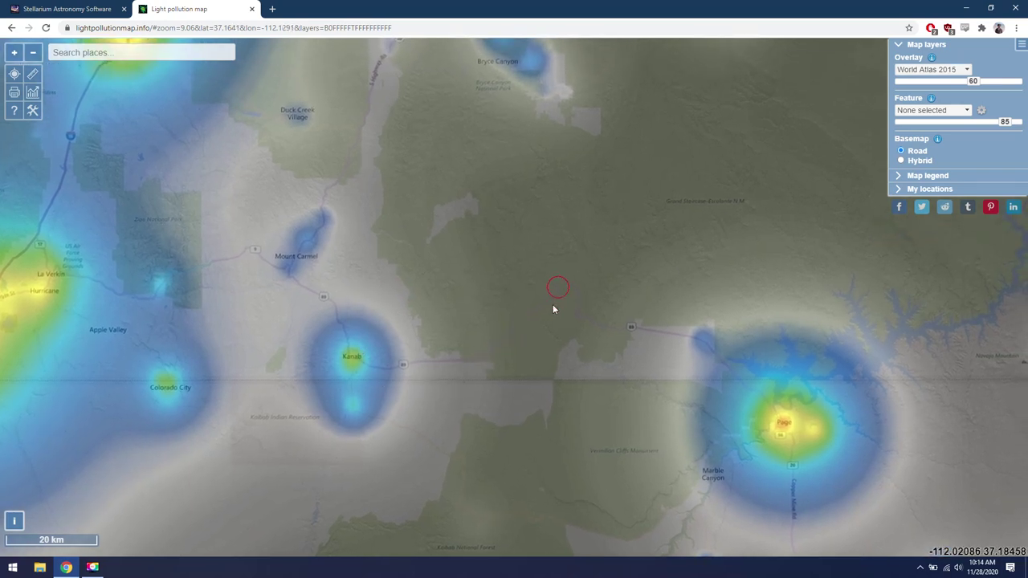
left_click_drag(553, 307, 542, 344)
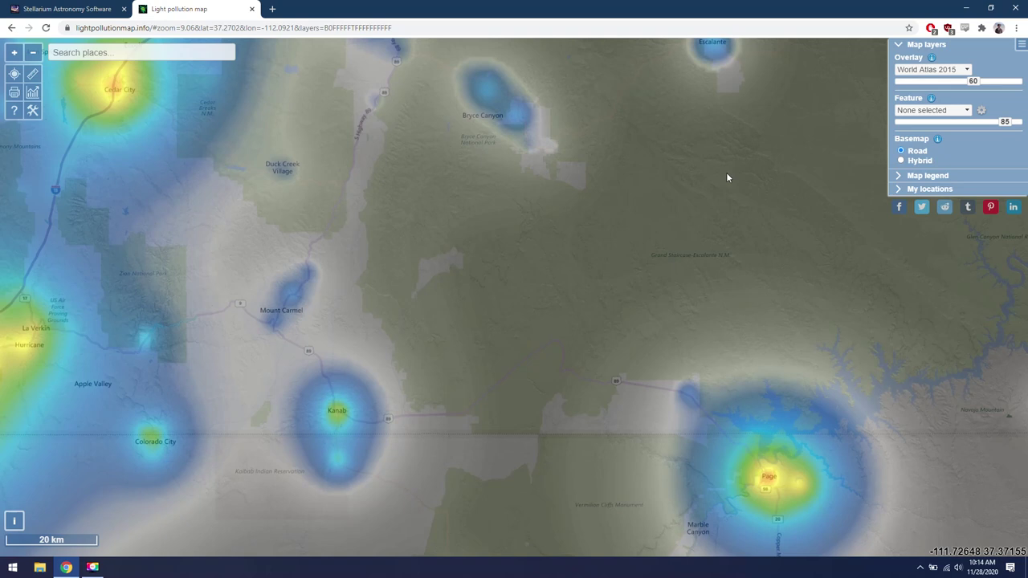
mouse_move(510, 327)
left_mouse_down()
mouse_move(595, 255)
mouse_move(624, 188)
left_mouse_up()
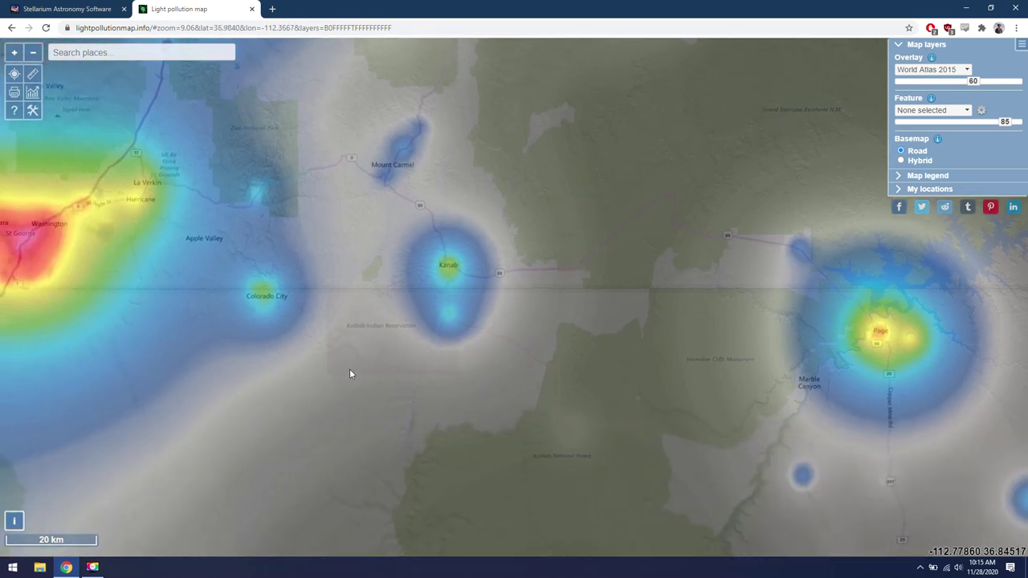
- Pan around Kanab and zoom the map out to level 8.45
scroll(349, 374, "up", 2)
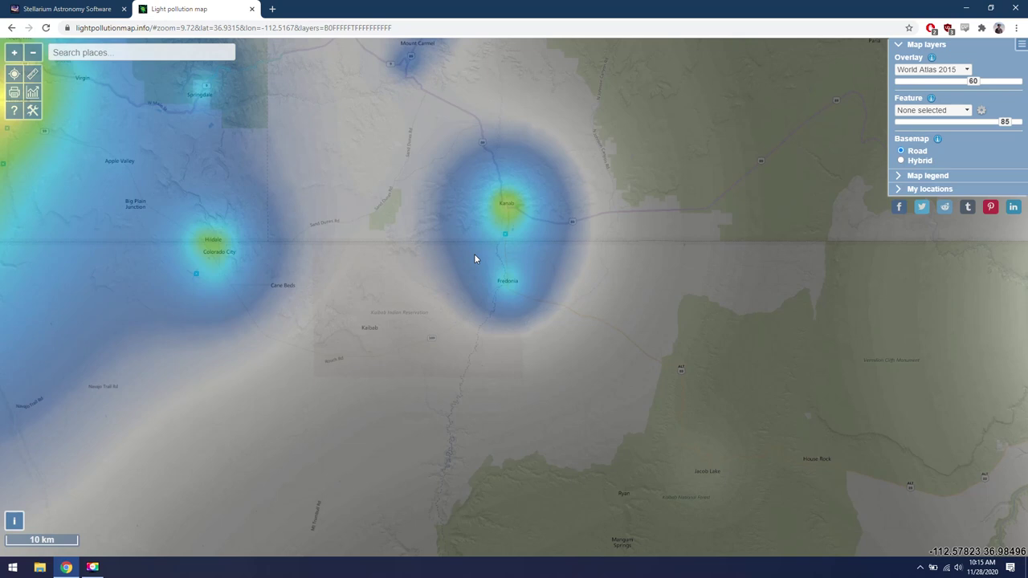
scroll(474, 258, "down", 2)
left_click_drag(474, 259, 442, 336)
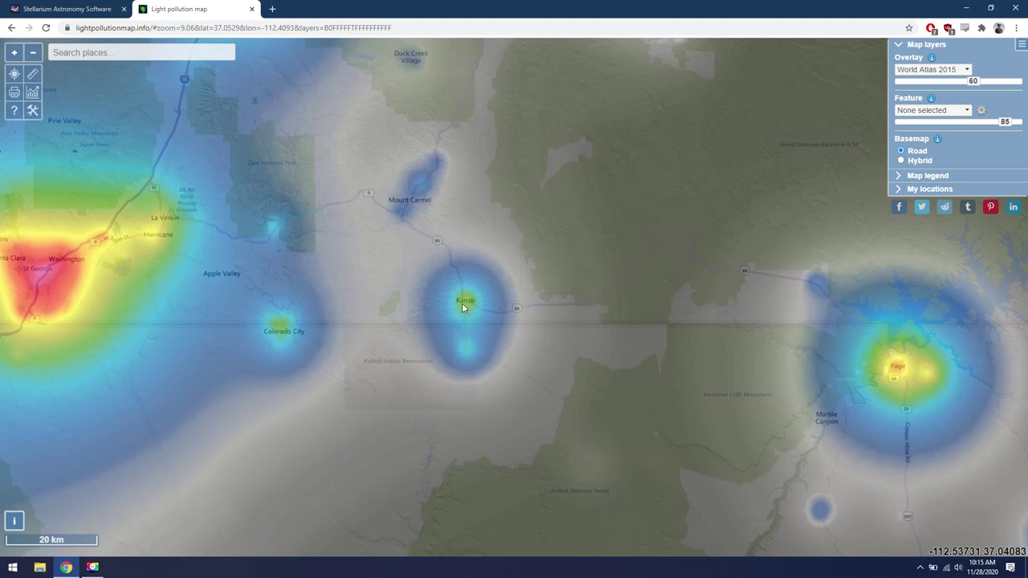
left_click_drag(462, 303, 508, 339)
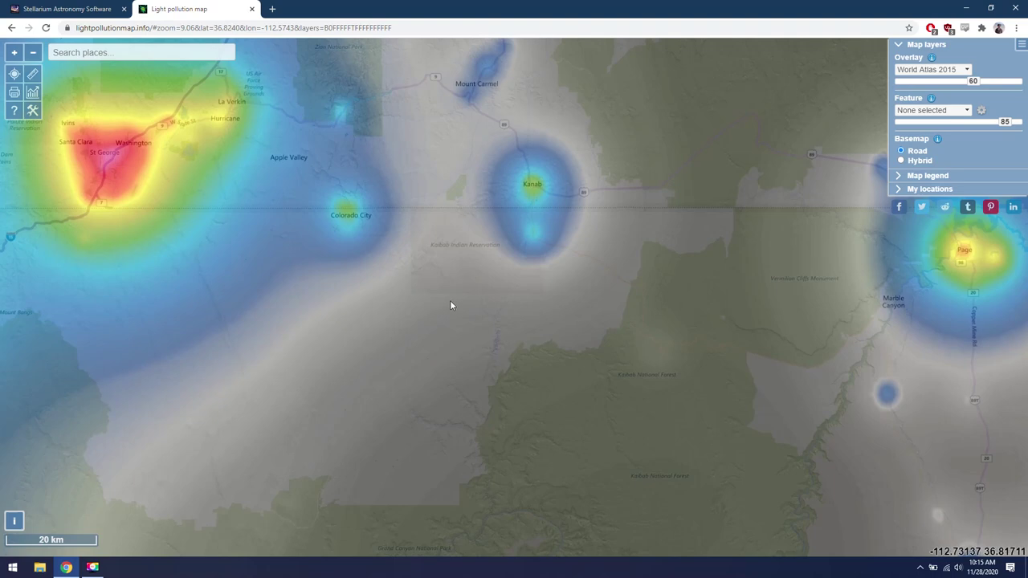
scroll(452, 303, "down", 2)
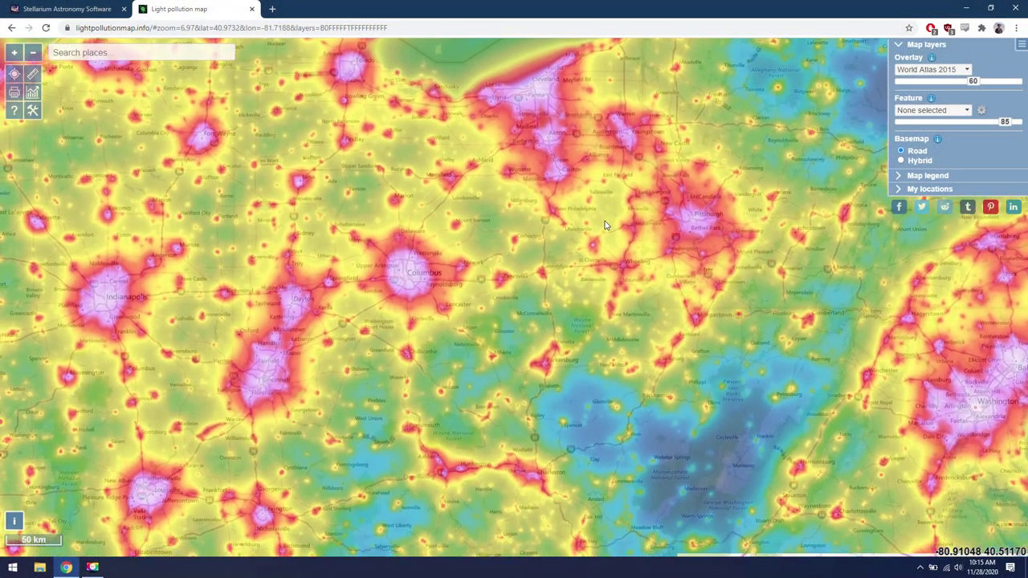
- Pan over Ohio and zoom to the 20 km scale on the Youngstown–Pittsburgh area
left_click_drag(617, 222, 590, 404)
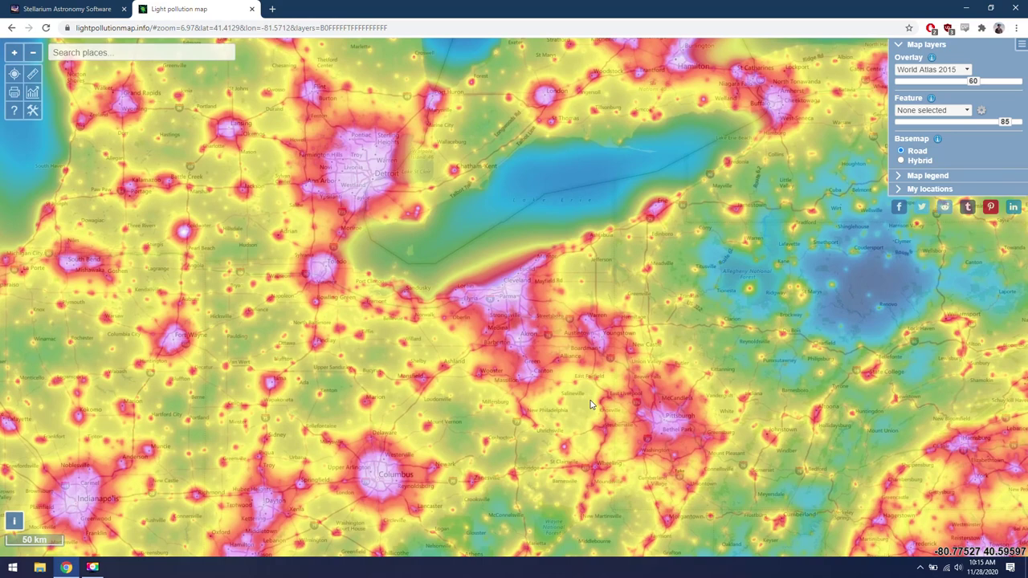
scroll(635, 389, "up", 3)
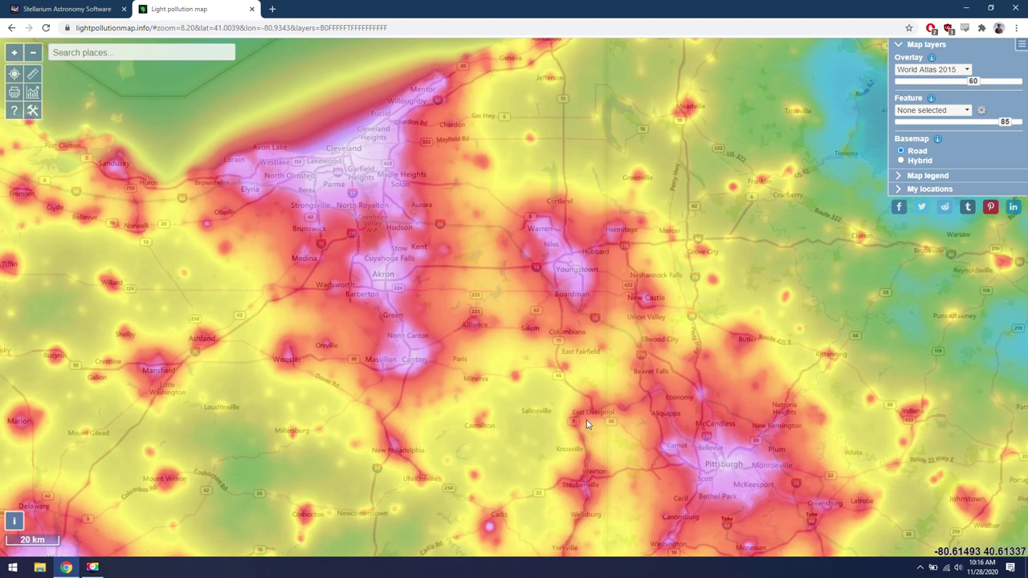
scroll(587, 424, "up", 1)
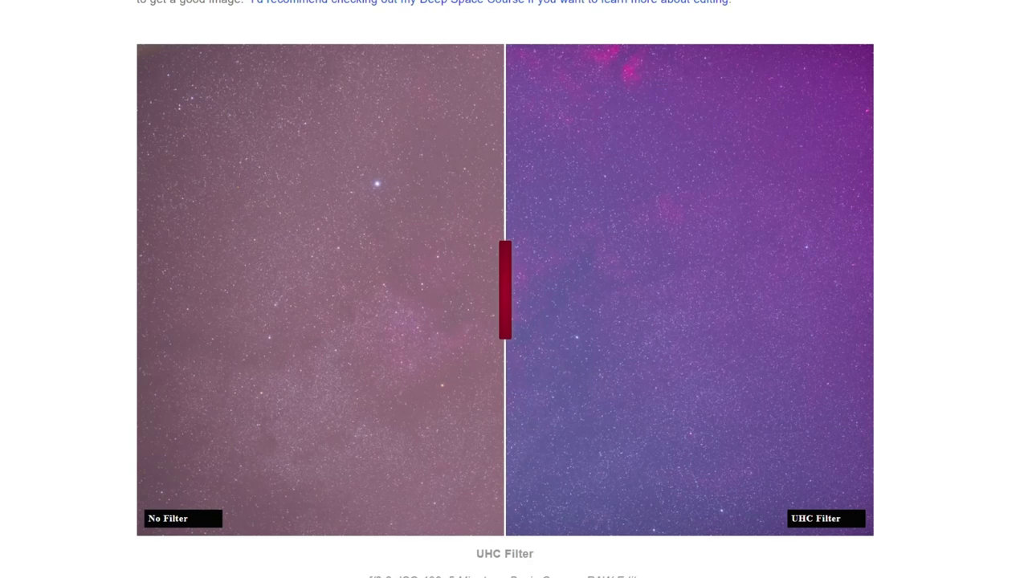
scroll(505, 273, "down", 1)
- Slide across the No Filter vs UHC Filter comparison, then return to the Columbus map
left_click_drag(504, 274, 1009, 301)
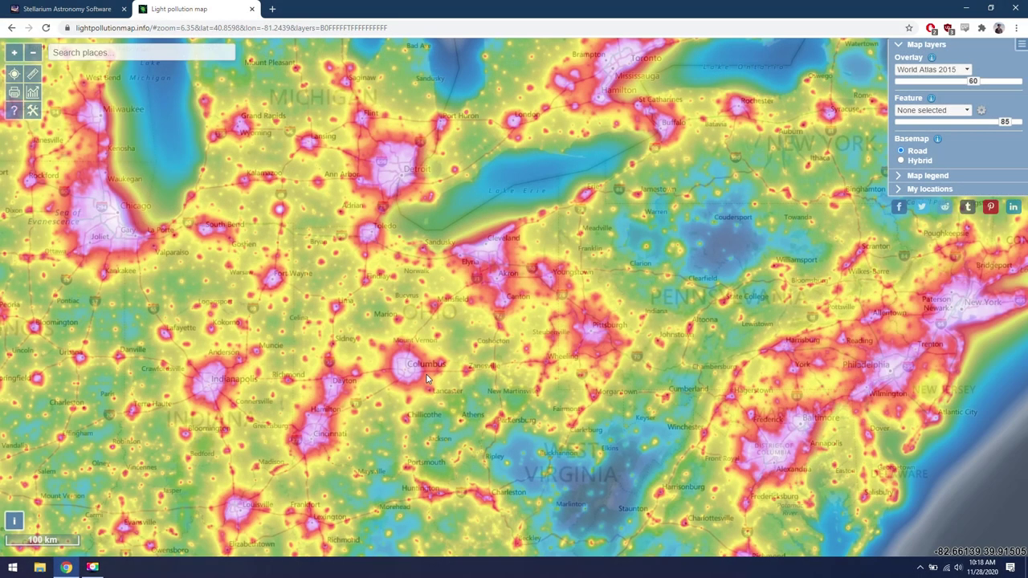
scroll(426, 374, "up", 5)
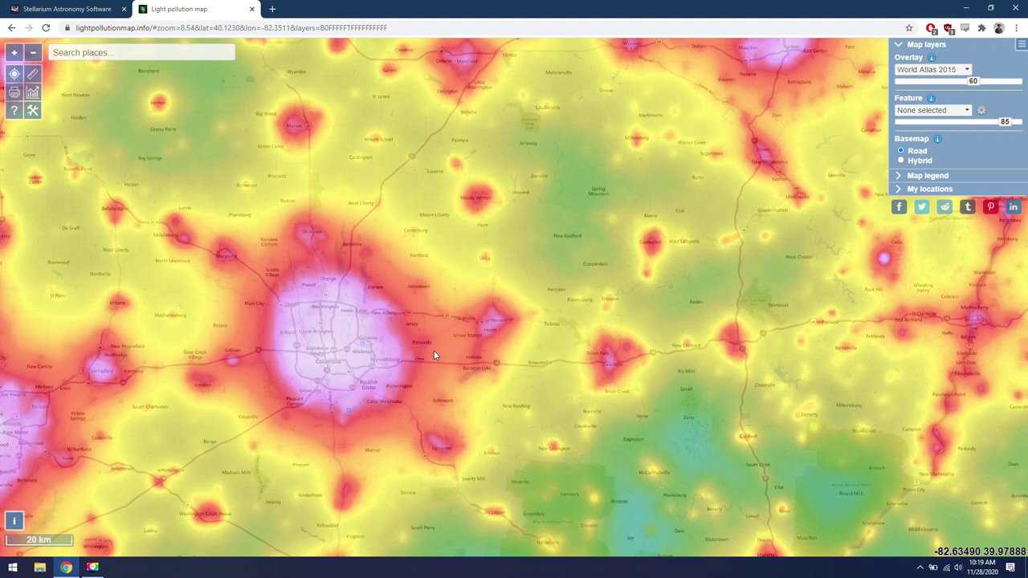
- Zoom the map out from the 20 km to the 50 km scale around Columbus
scroll(434, 350, "down", 3)
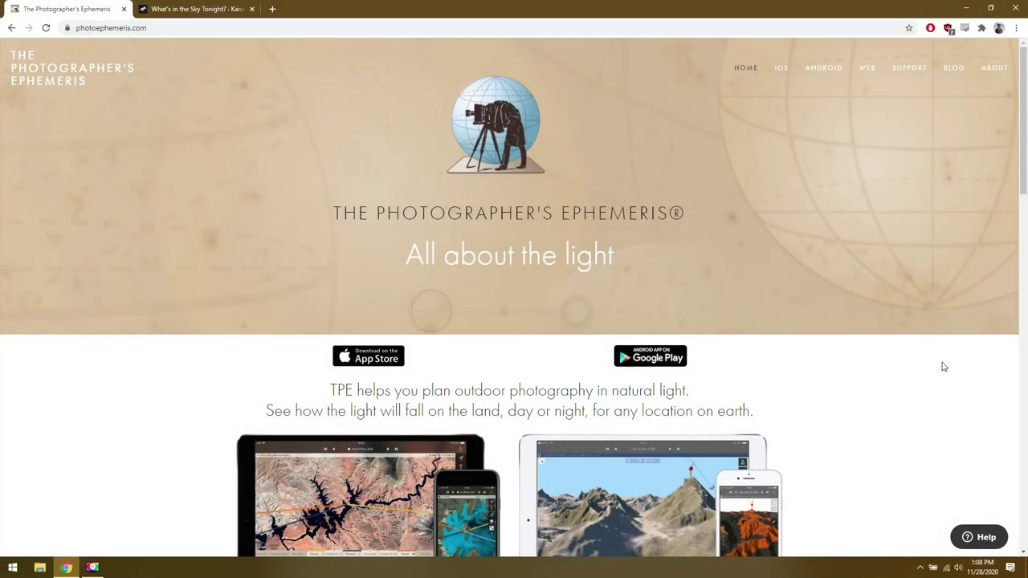
- Highlight and then deselect the site title on The Photographer's Ephemeris home page
left_click_drag(369, 213, 628, 213)
left_click(642, 213)
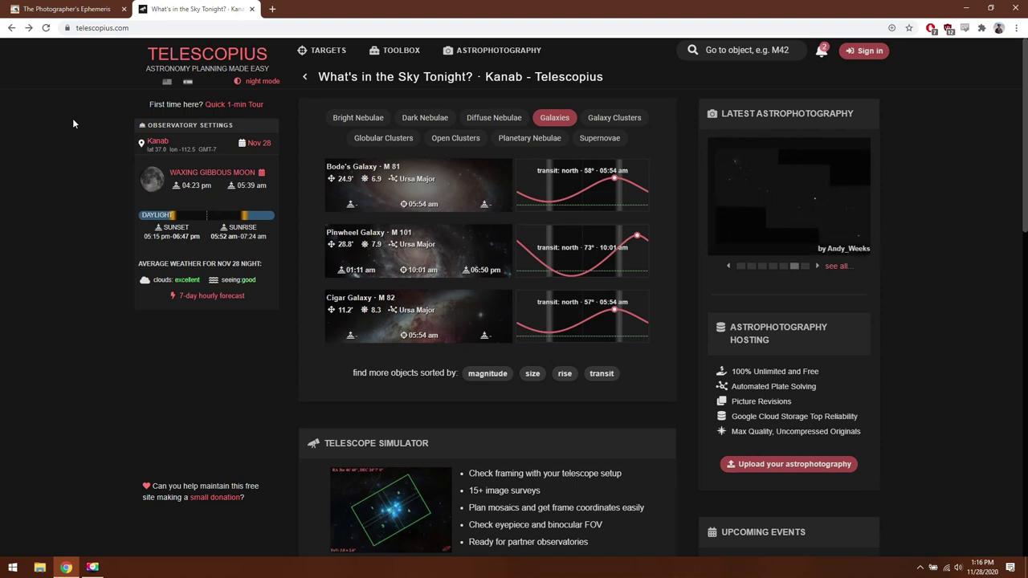
- Search 'orion' to open the Orion Nebula (M 42) page and reach its Telescope Simulator
left_click(747, 51)
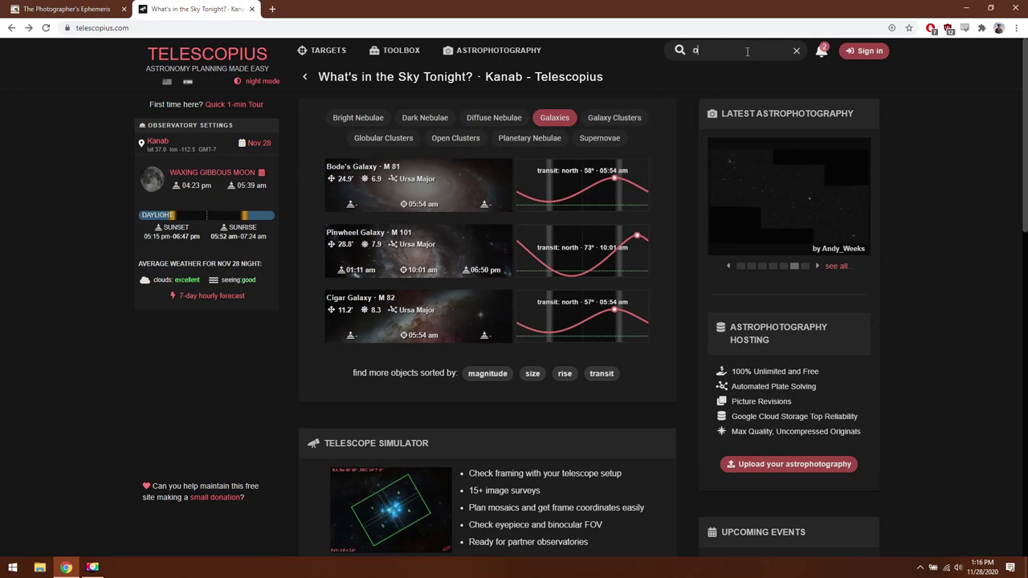
type("orion")
key("Return")
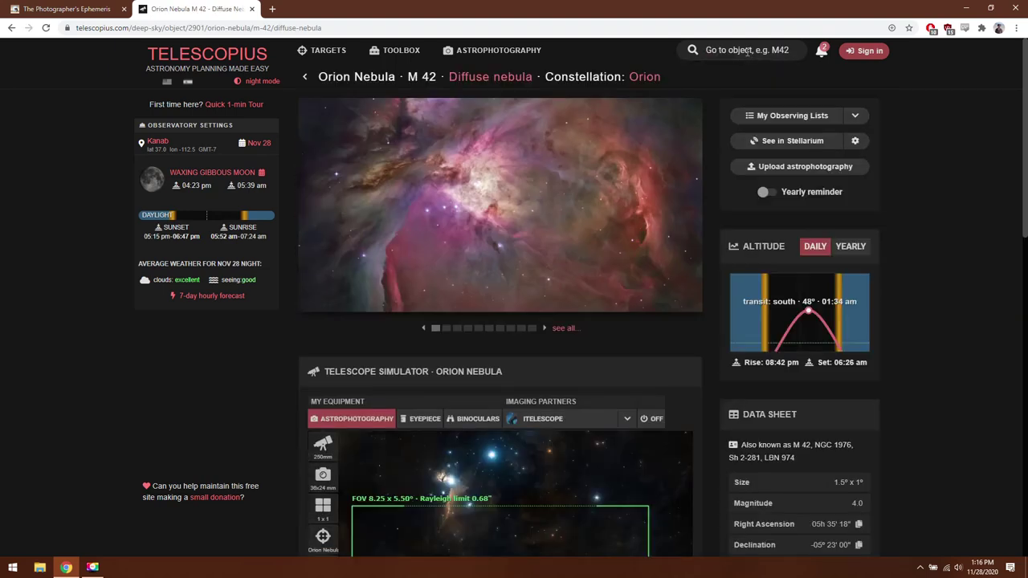
scroll(450, 410, "down", 3)
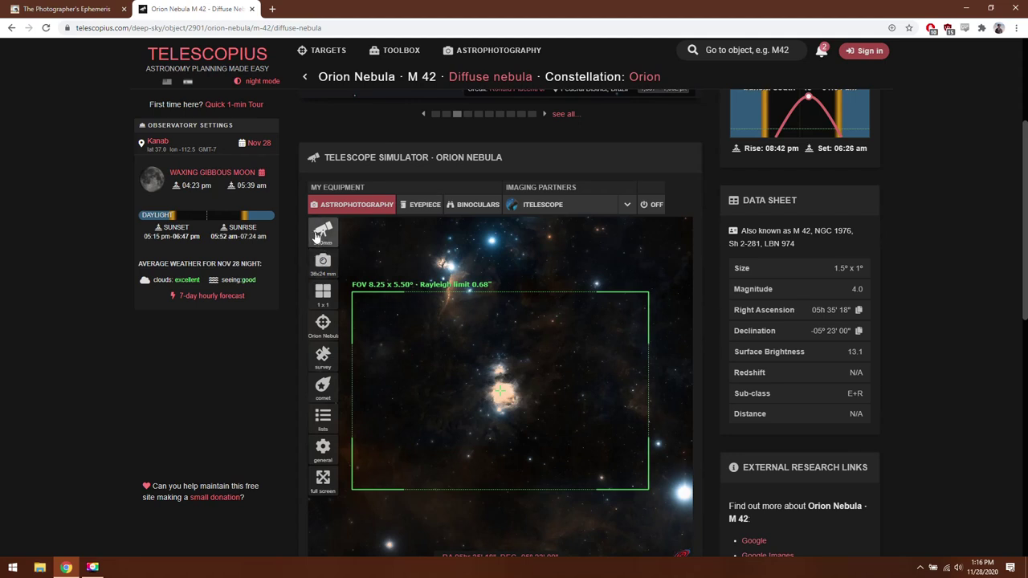
- Set the simulator's focal length to 200 mm and select the 36 mm camera sensor width
left_click(323, 231)
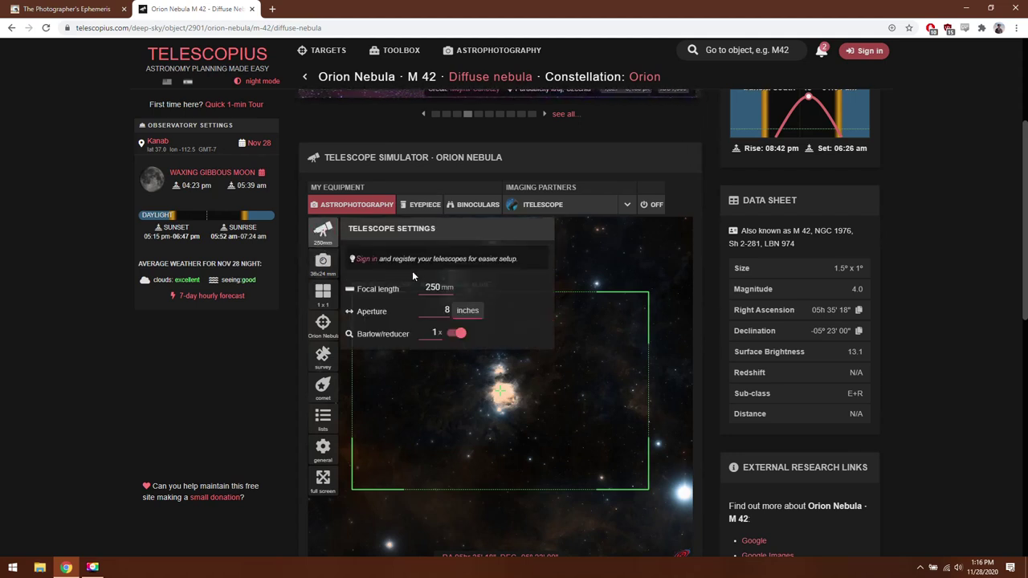
left_click_drag(422, 286, 469, 293)
type("600")
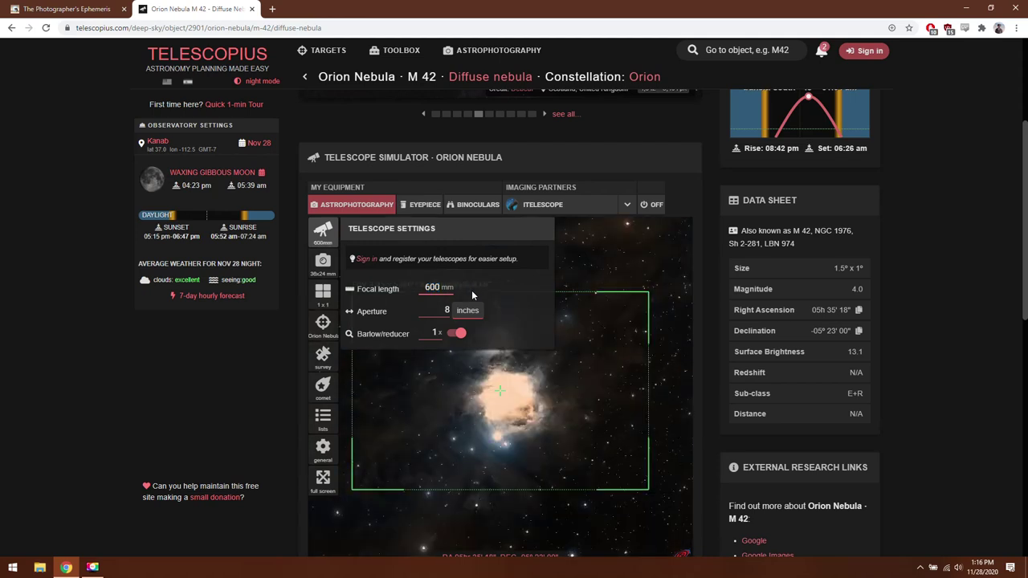
key("BackSpace")
key("BackSpace")
key("BackSpace")
type("200")
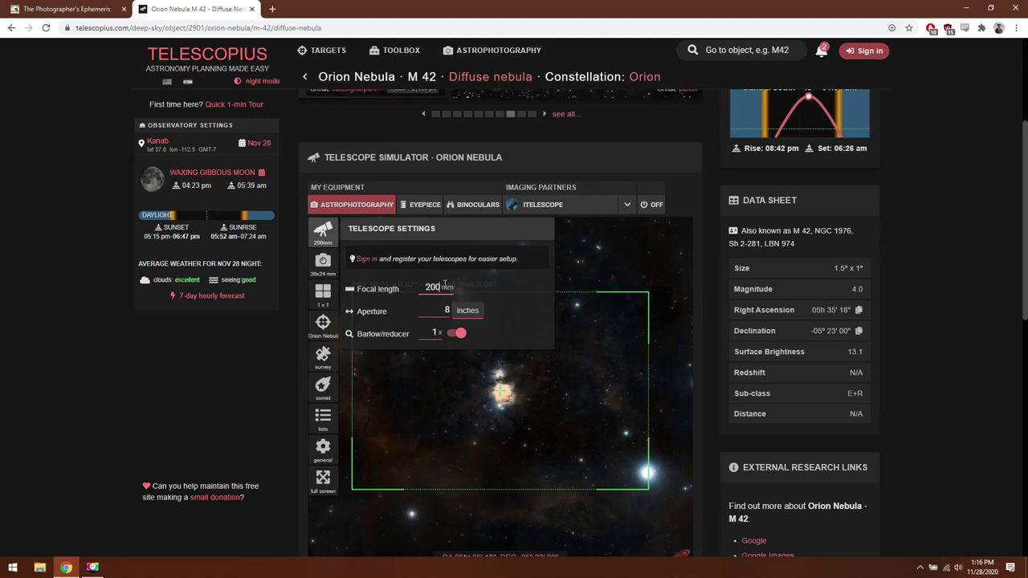
left_click(324, 264)
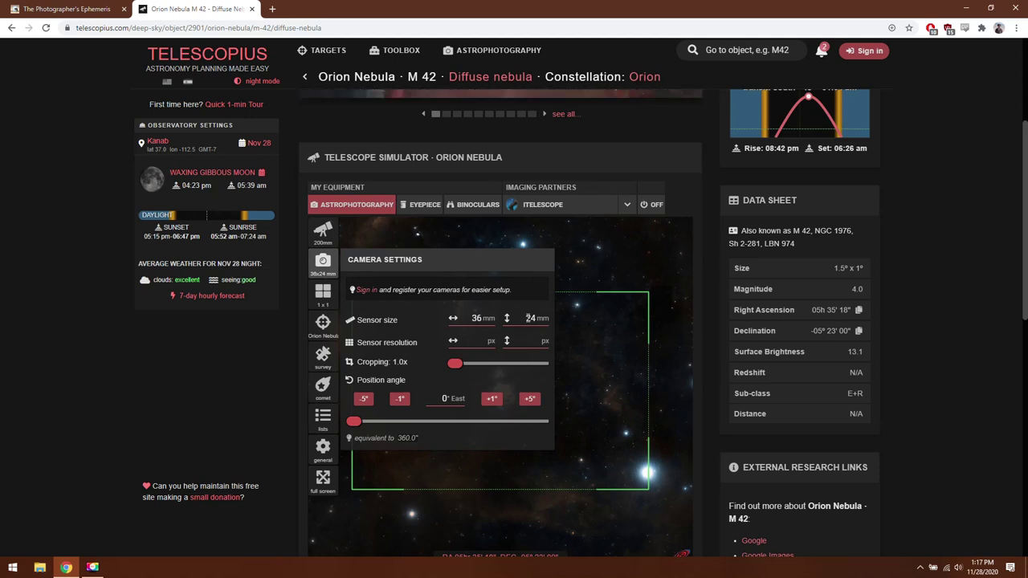
double_click(476, 318)
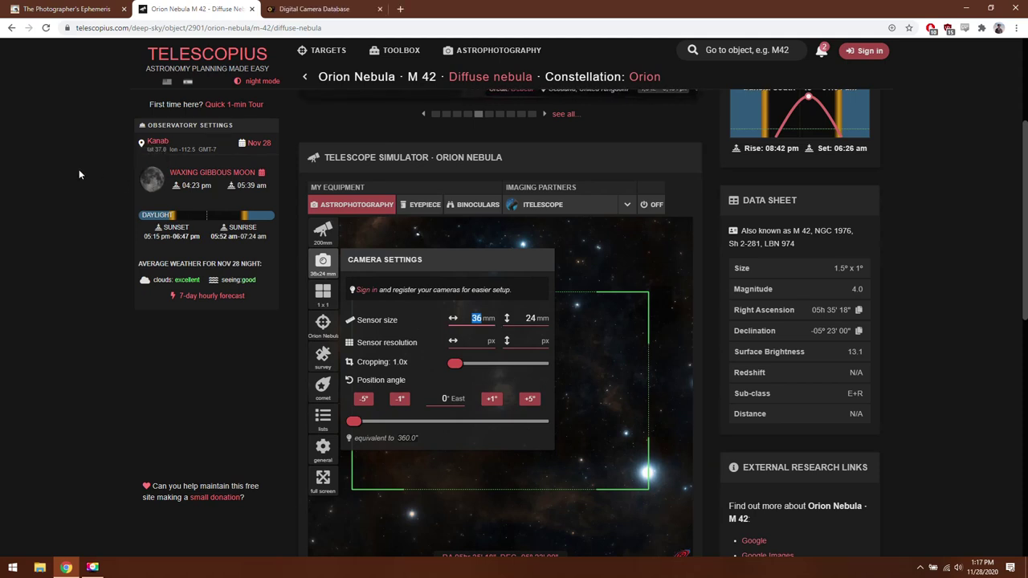
- Look up the Canon EOS Rebel T7i on the Digital Camera Database
left_click(313, 9)
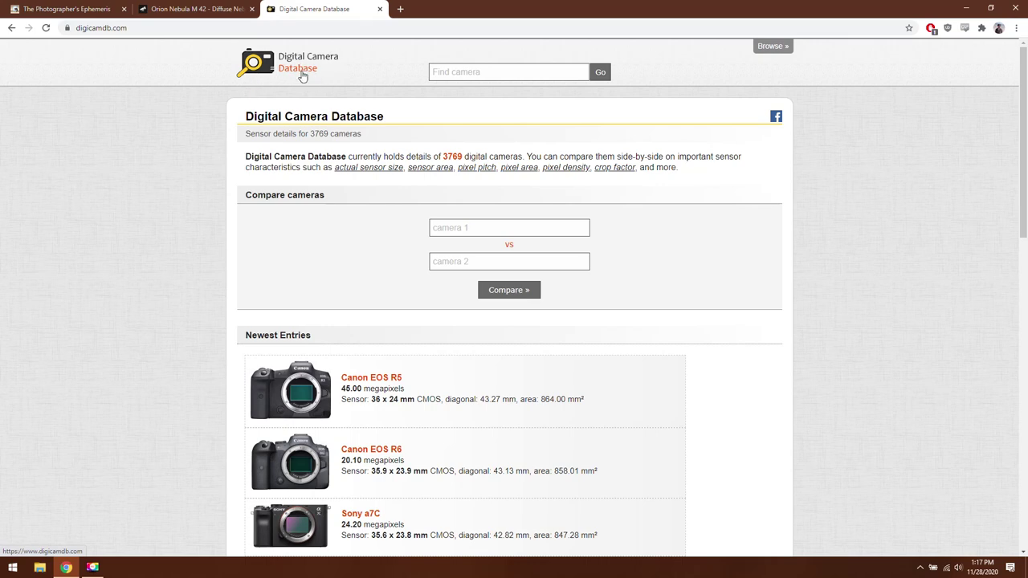
scroll(291, 220, "down", 2)
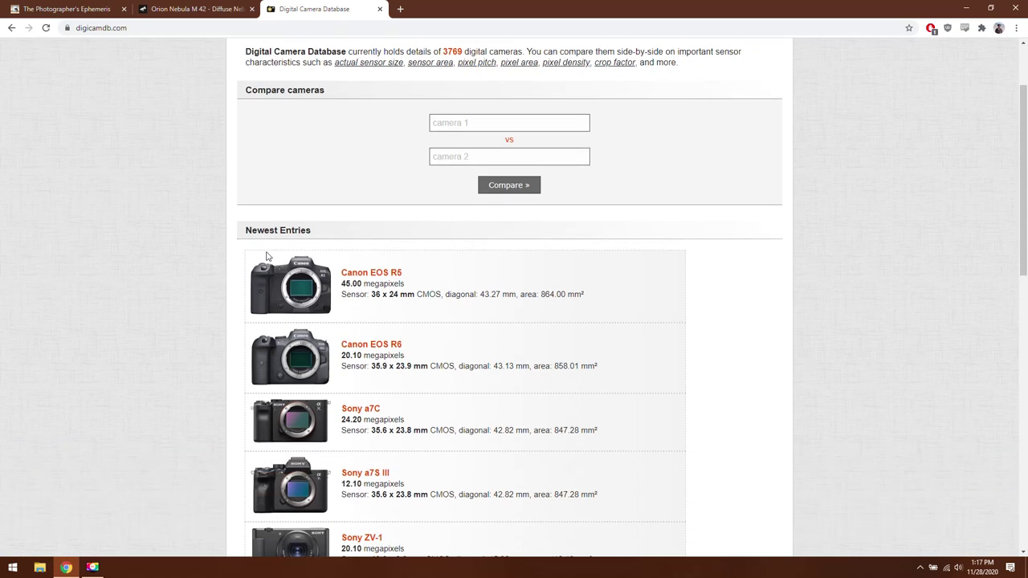
scroll(337, 433, "down", 3)
scroll(412, 373, "up", 5)
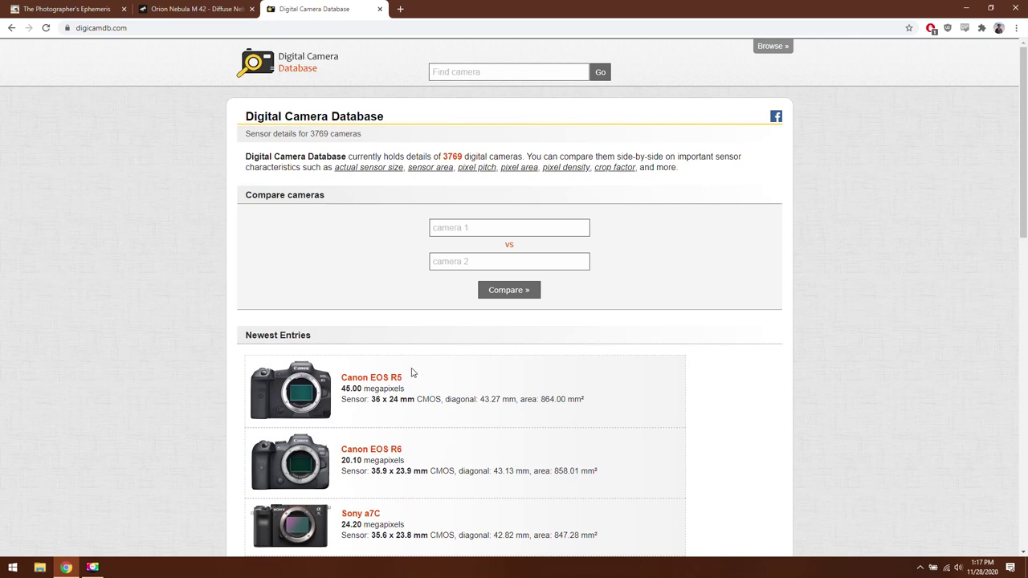
left_click(482, 74)
type("c")
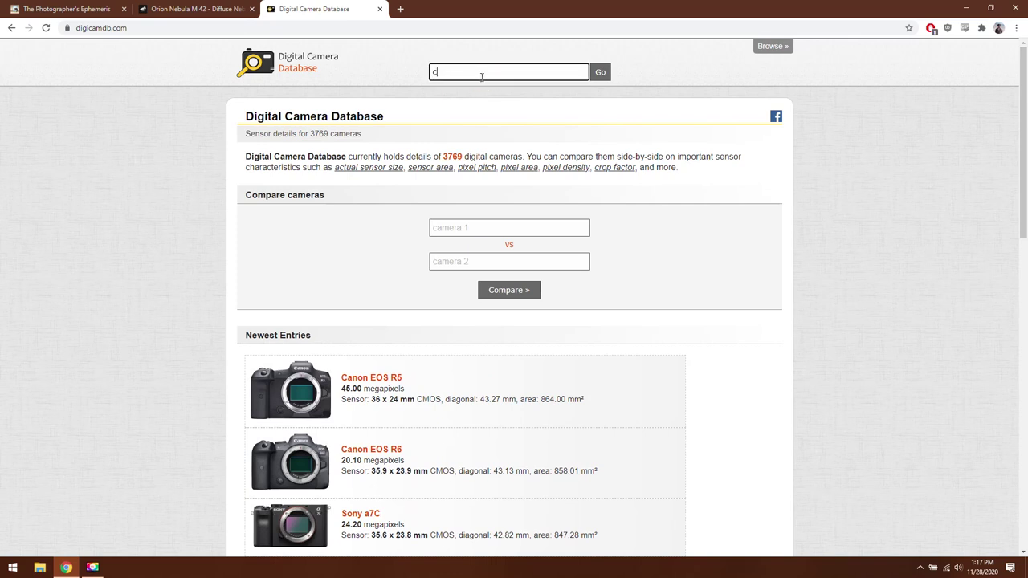
type("anon t7")
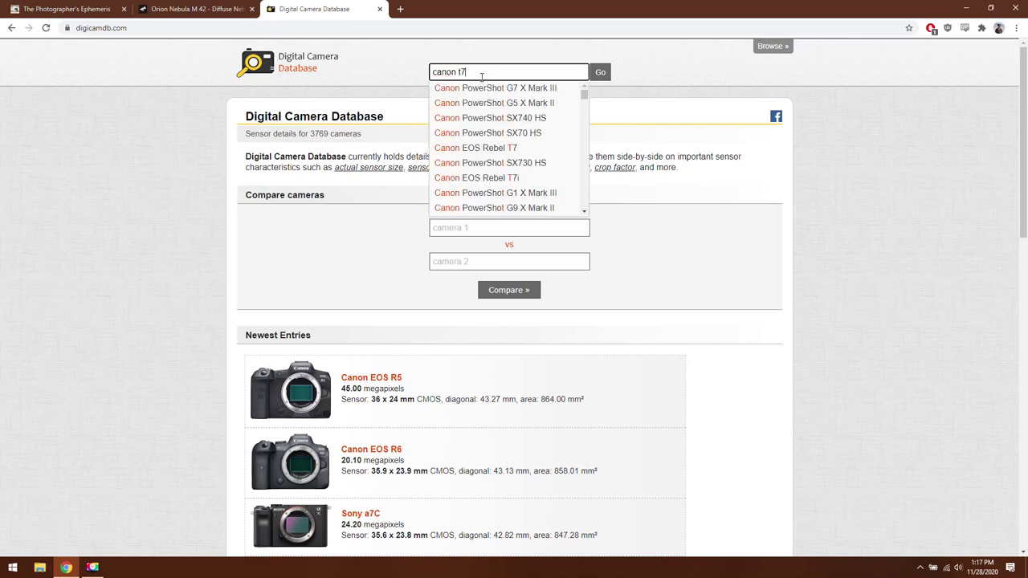
left_click(488, 103)
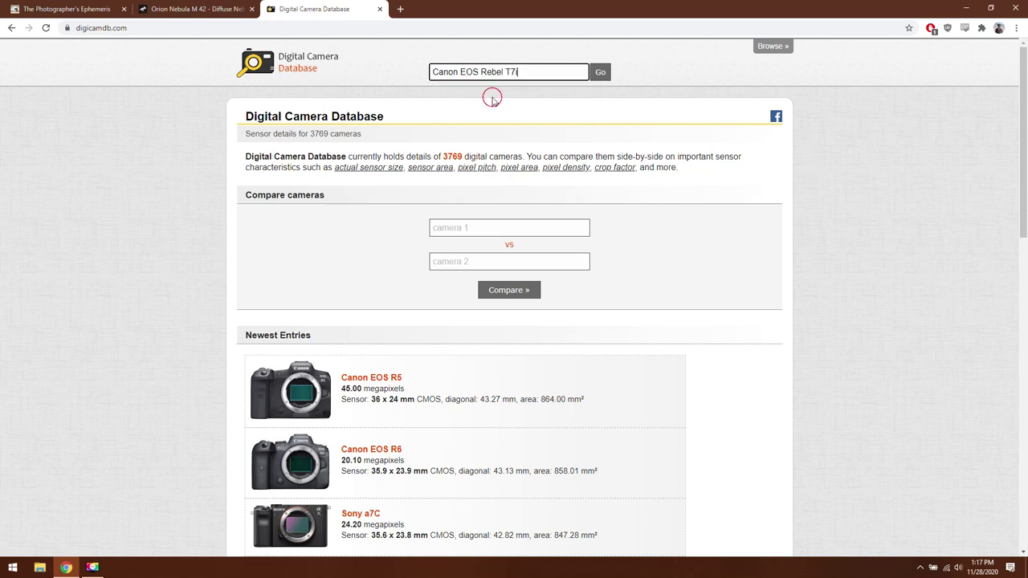
left_click(600, 72)
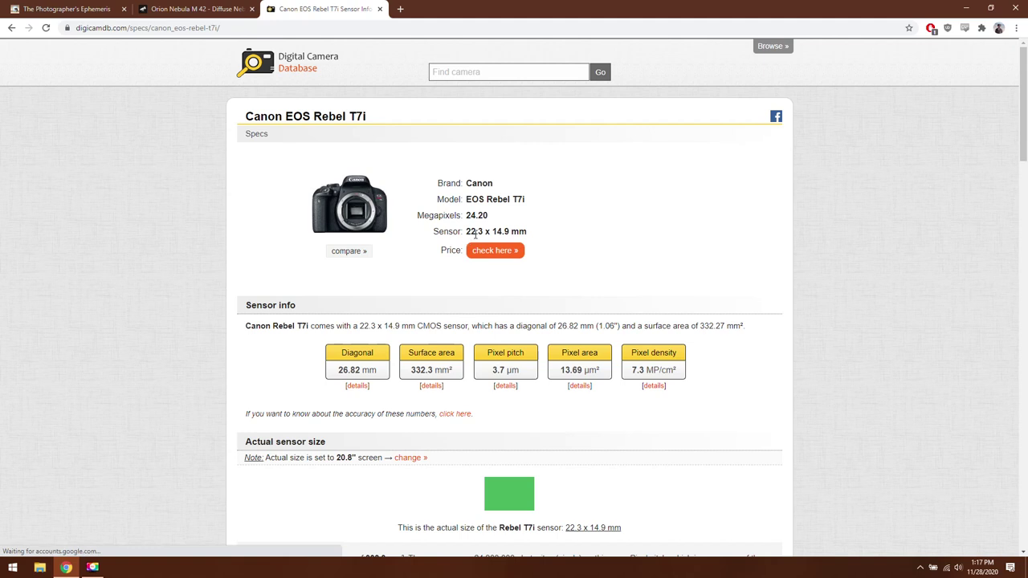
- Note the T7i's 22.3 x 14.9 mm sensor size and return to the Orion Nebula page
double_click(467, 231)
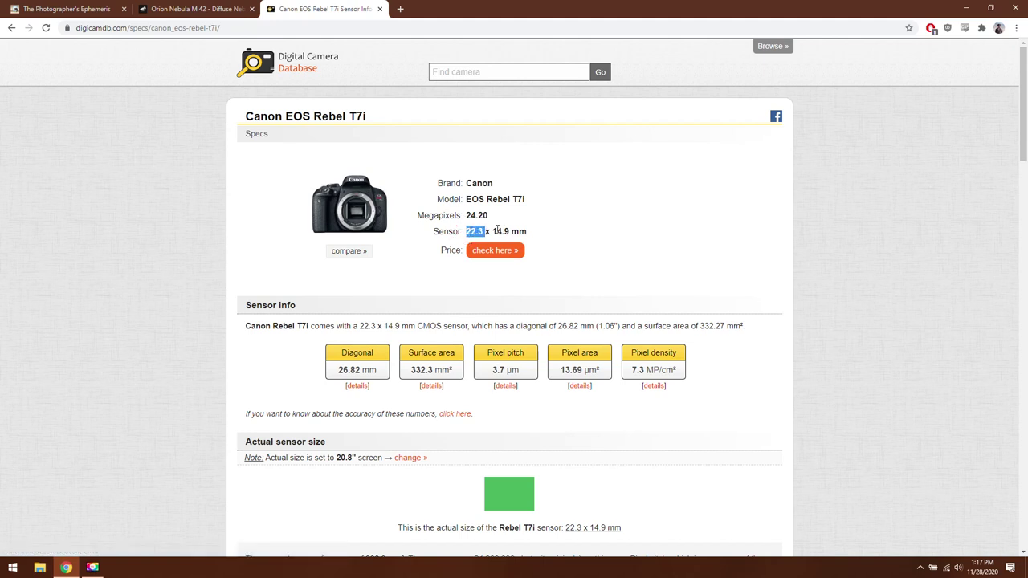
left_click_drag(496, 232, 522, 232)
left_click(522, 231)
left_click(196, 9)
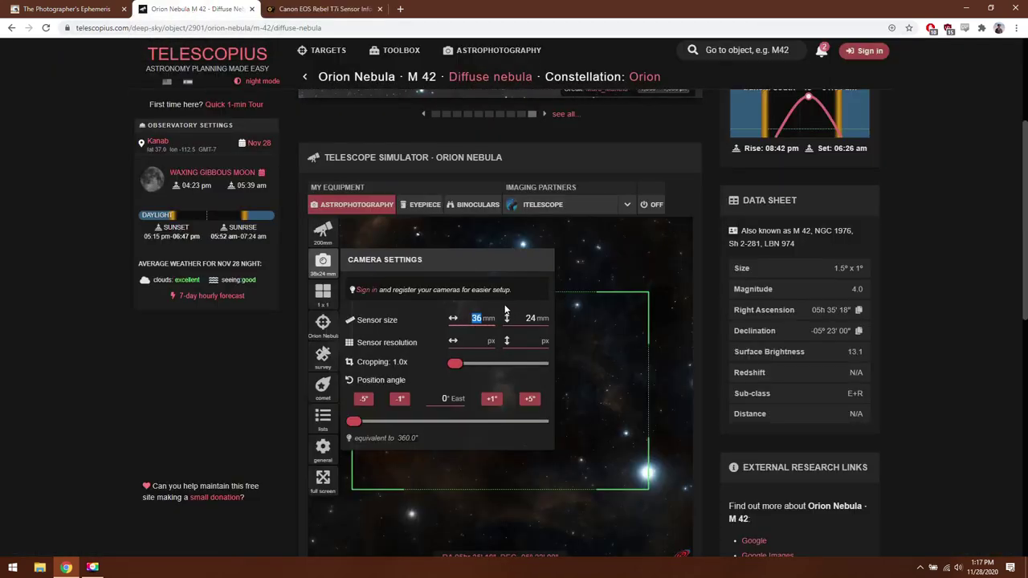
- Enter a 22.3 x 15 mm sensor size, giving a 6.38 x 4.26° Orion Nebula field
type("22.3")
key("Tab")
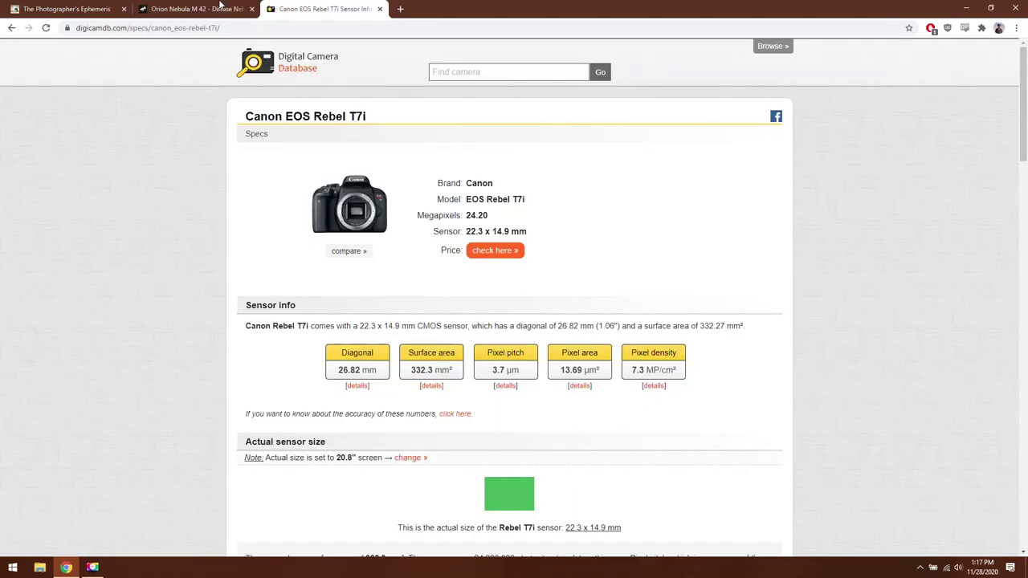
left_click(291, 7)
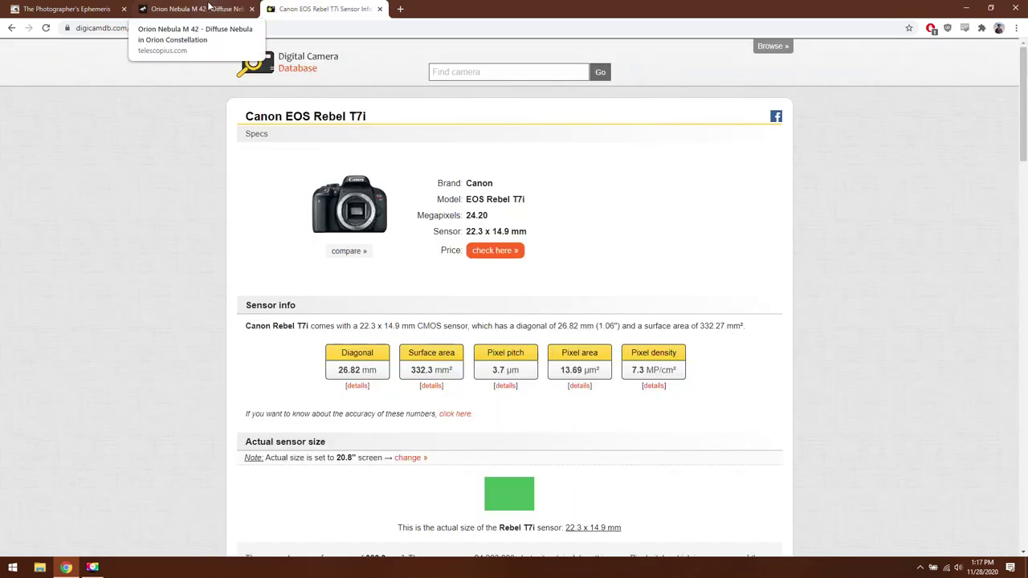
left_click(208, 7)
type("15")
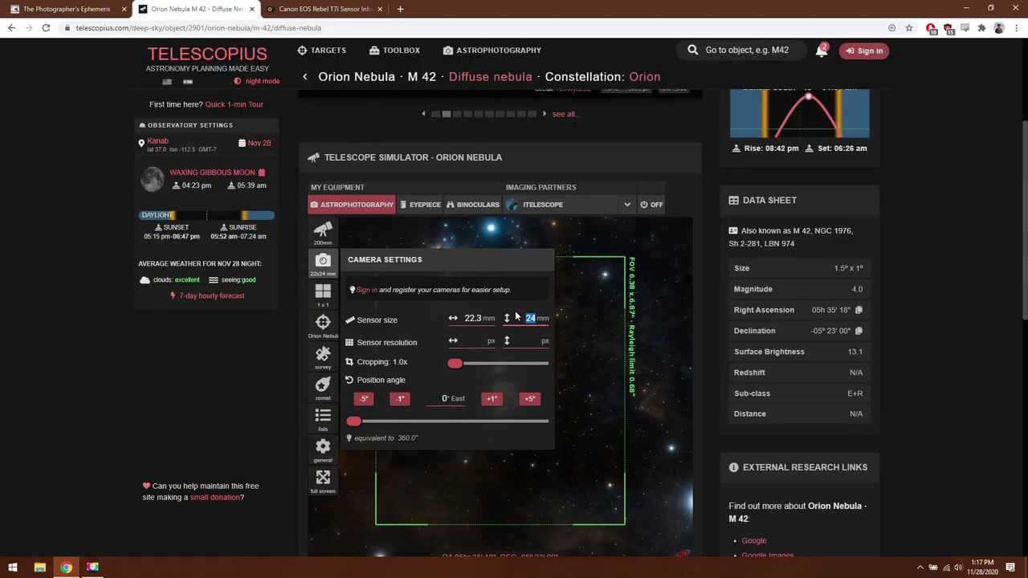
left_click(595, 293)
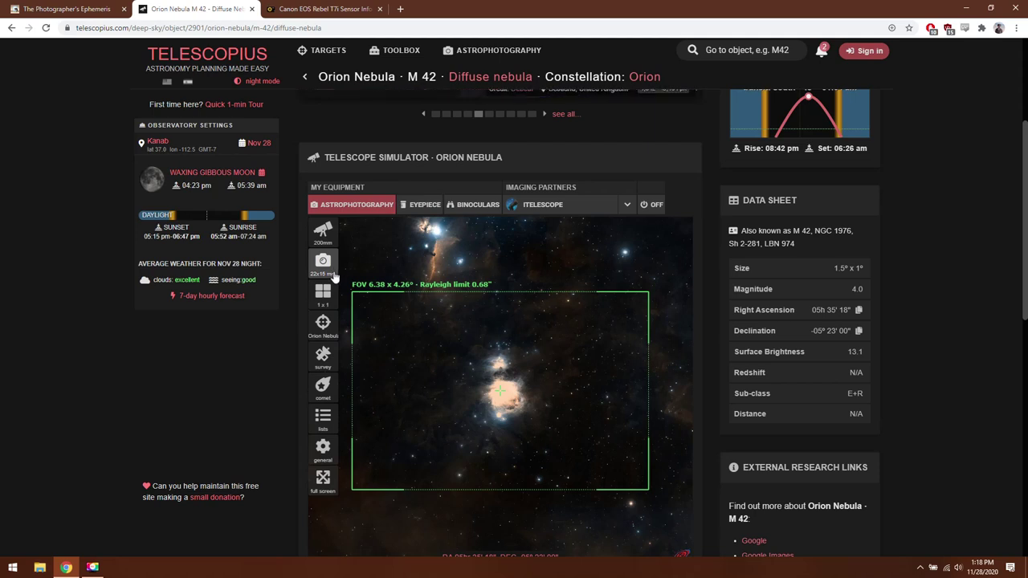
left_click(322, 233)
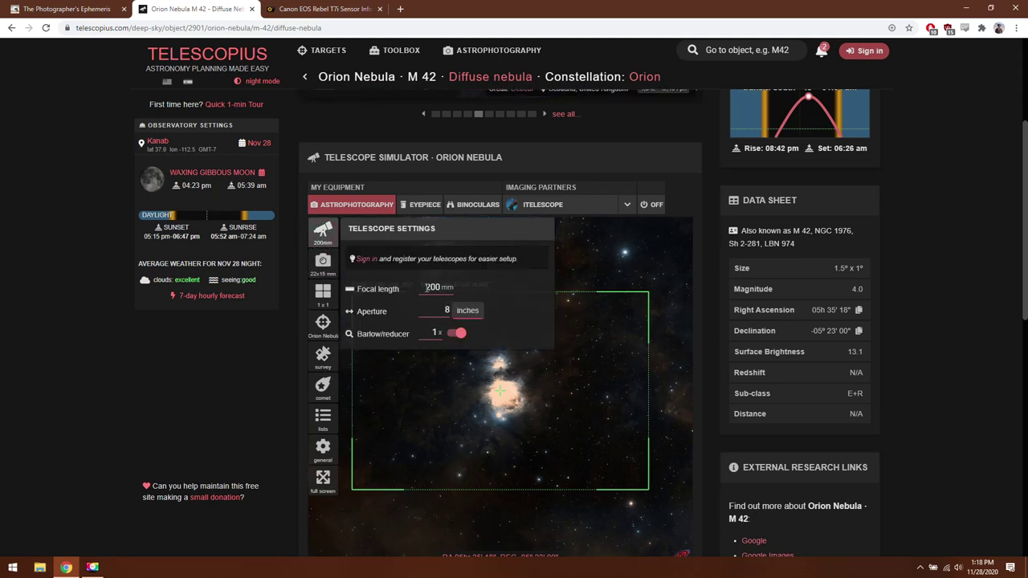
- Try a 600 mm focal length, then settle on 500 mm for a 2.55 x 1.70° field
type("600")
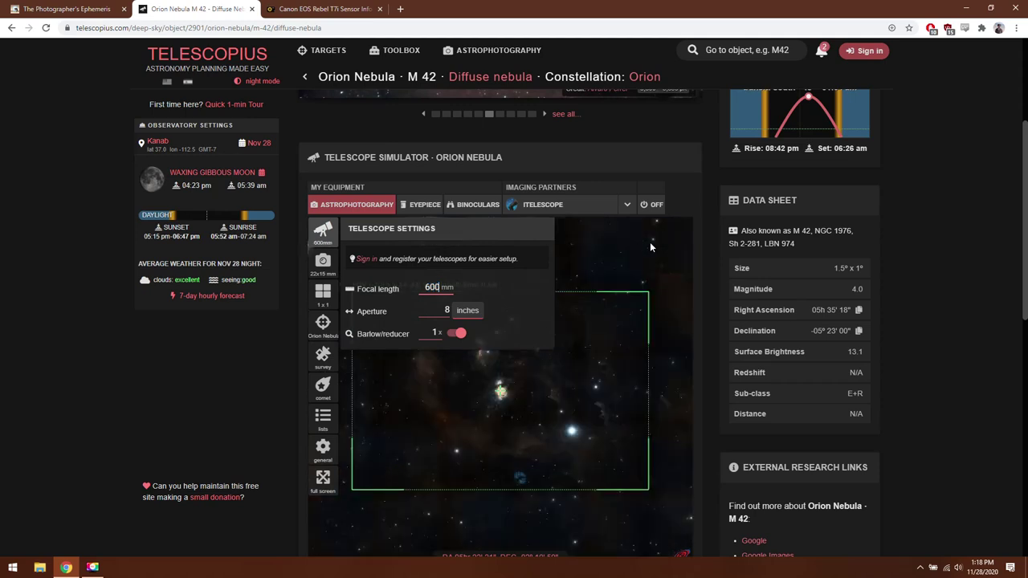
left_click(672, 408)
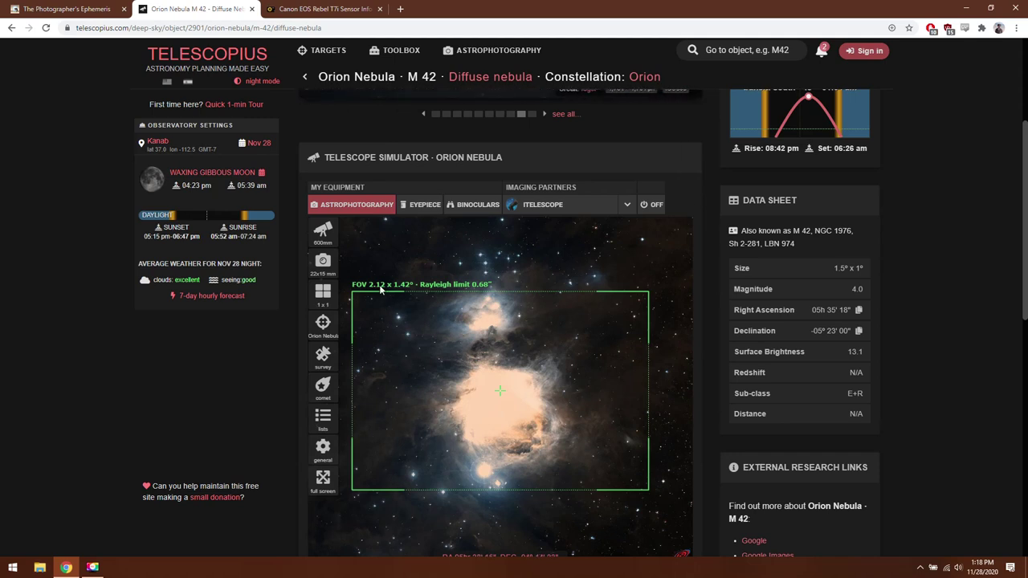
left_click(323, 230)
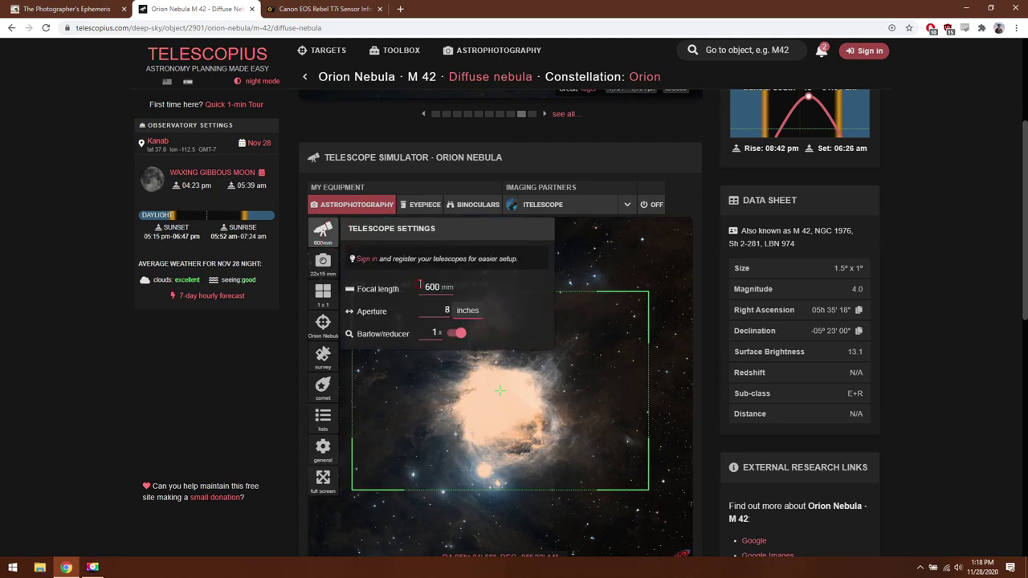
left_click(425, 286)
key("BackSpace")
type("5")
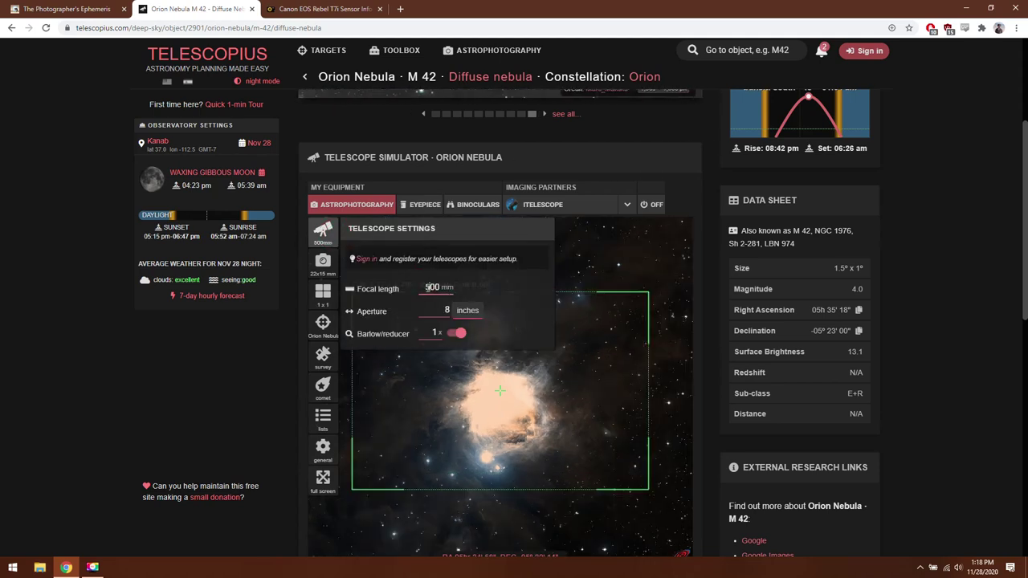
left_click(509, 389)
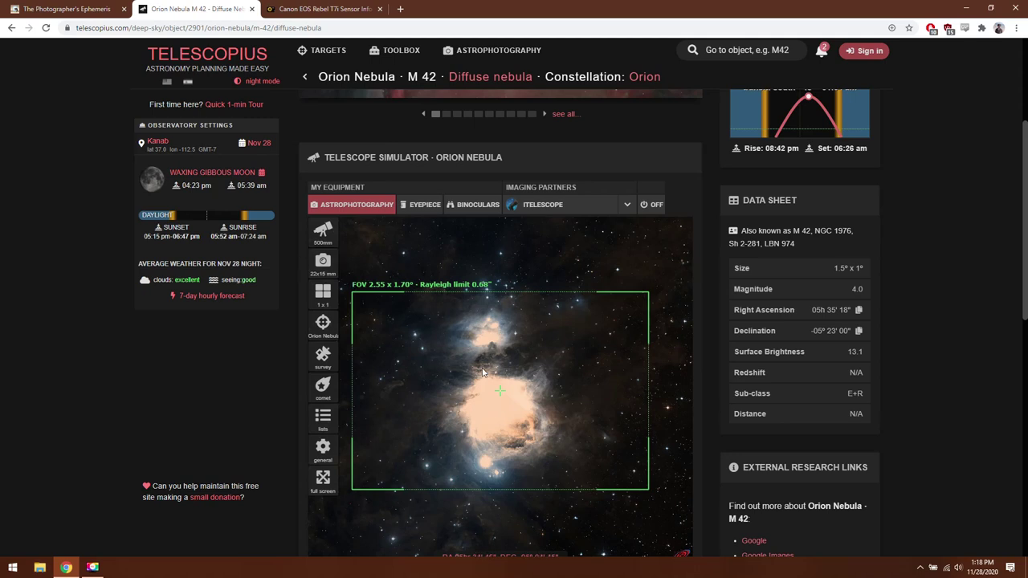
left_click(324, 265)
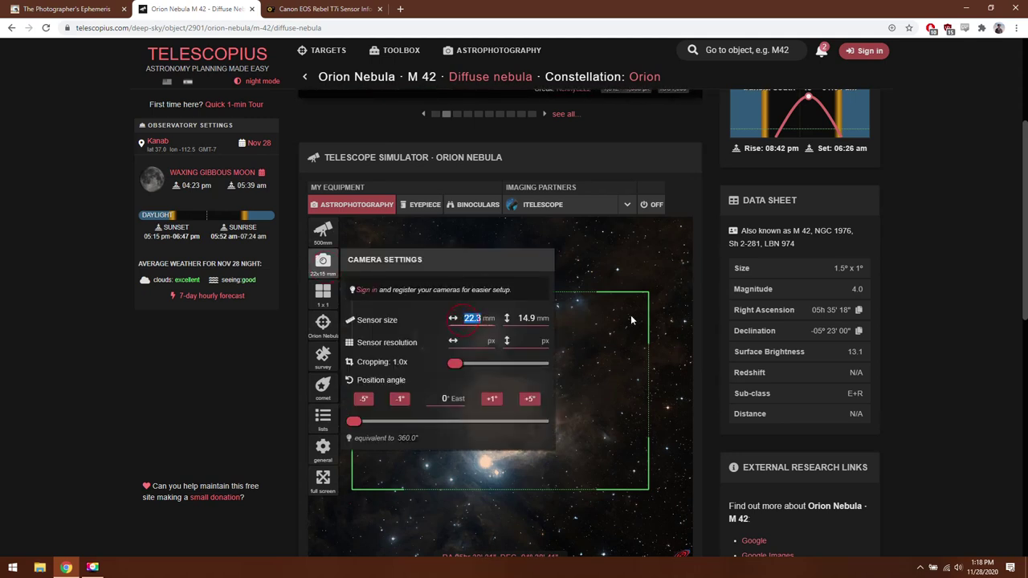
- Enter a full-frame 36 x 24 mm sensor, widening the Orion field to 4.12 x 2.75°
type("36")
key("Tab")
type("2")
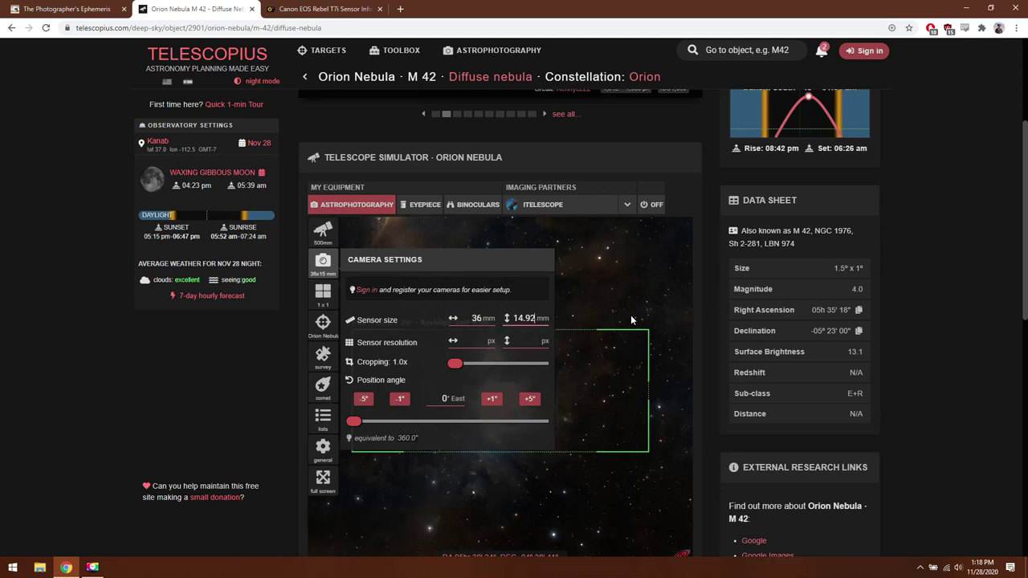
key("BackSpace")
key("BackSpace")
key("BackSpace")
key("BackSpace")
key("BackSpace")
type("2")
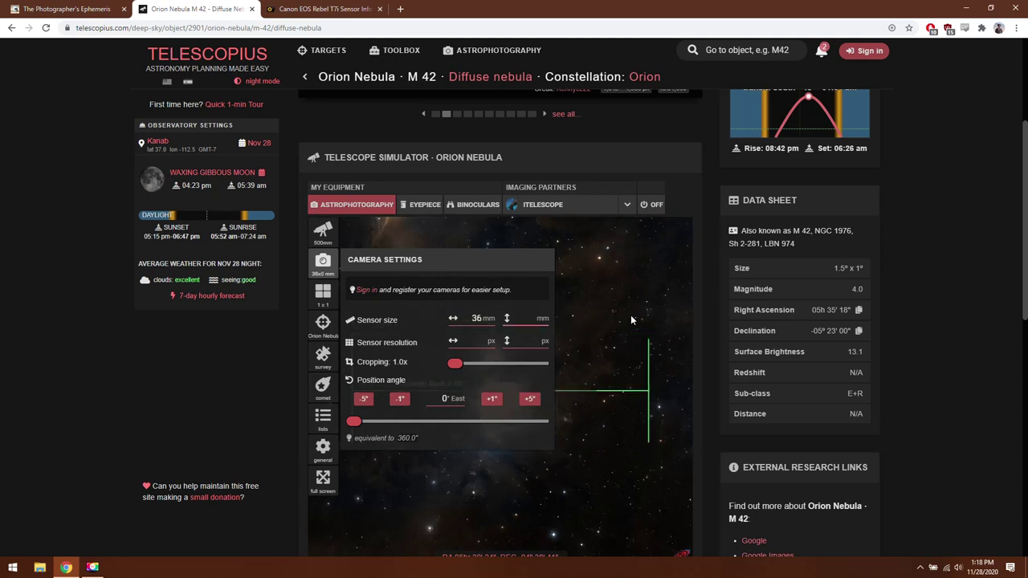
type("4")
left_click(625, 313)
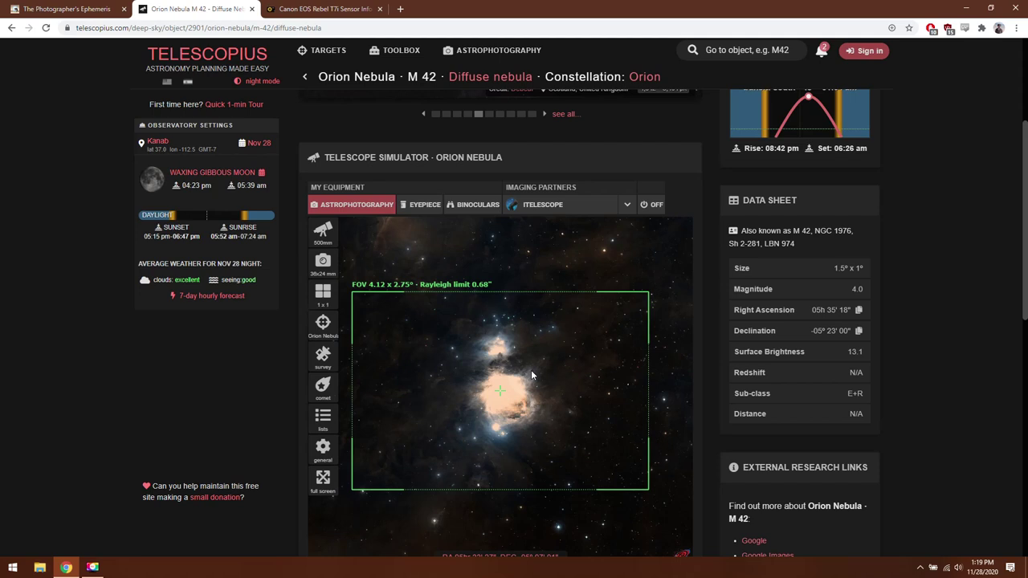
scroll(667, 216, "up", 1)
- Search for 'andromeda' and go to the Andromeda Galaxy (M 31) page
left_click(738, 55)
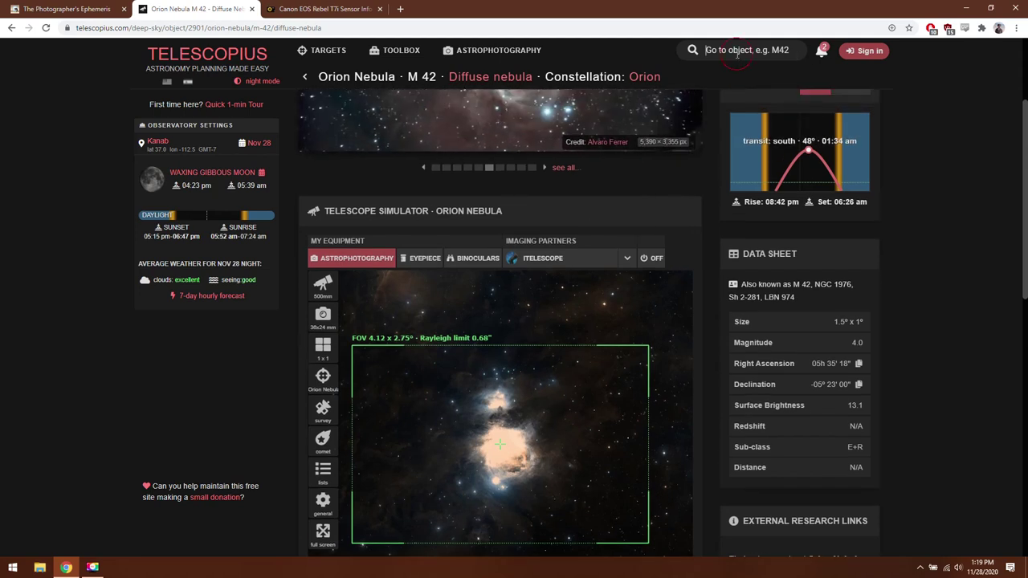
type("andromeda")
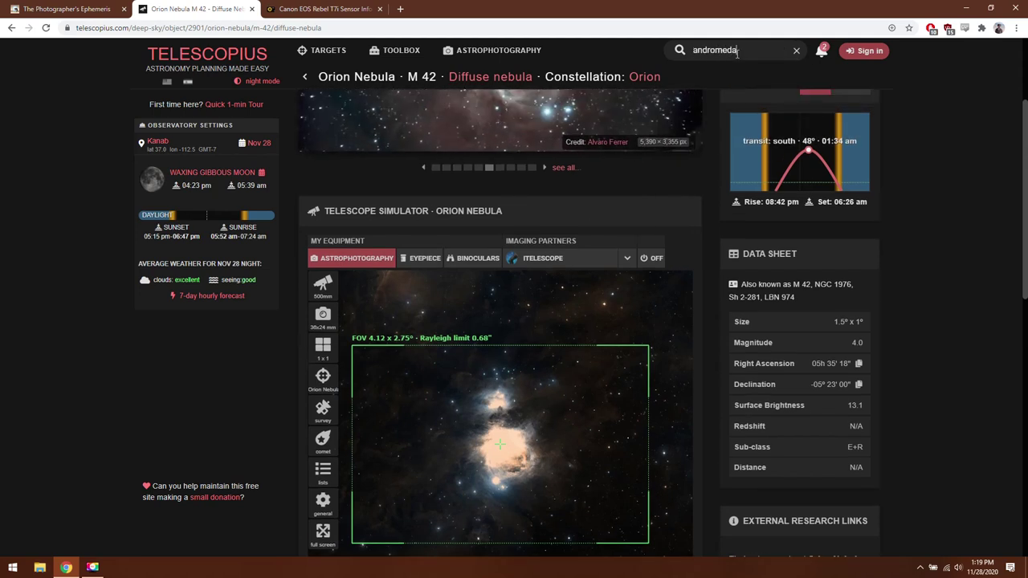
key("Return")
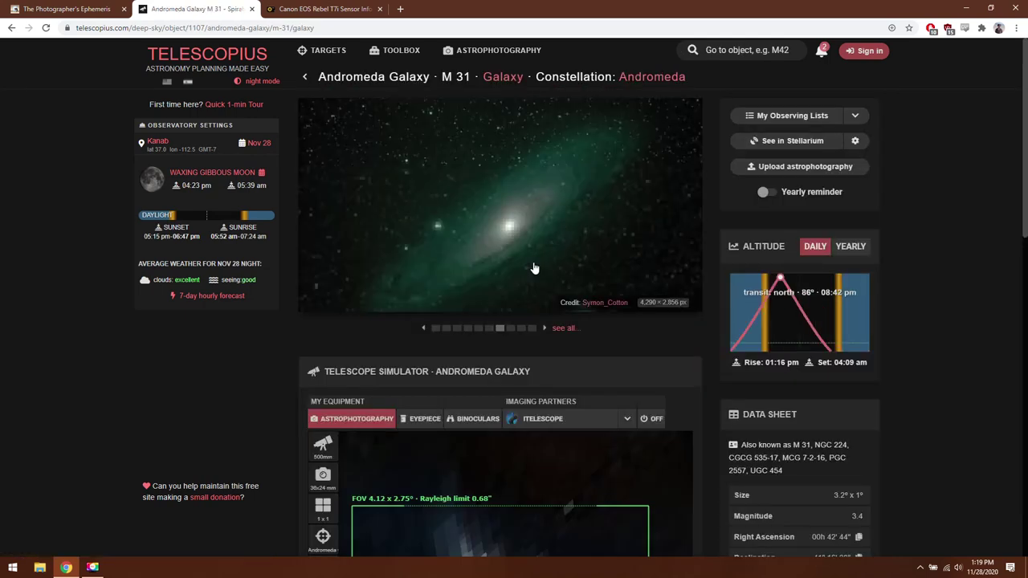
scroll(534, 268, "down", 2)
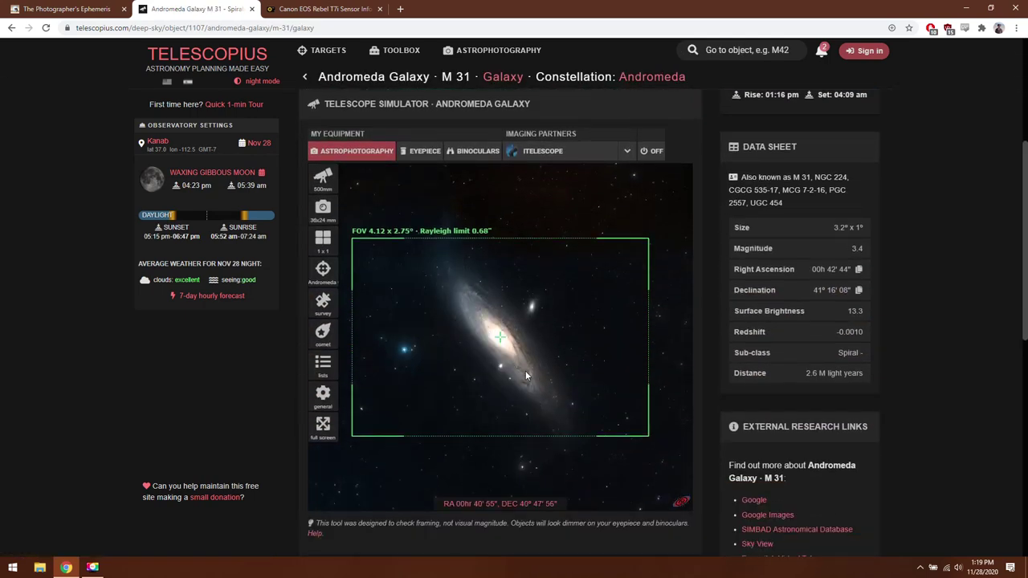
- Set the simulator's focal length to 300 mm, framing M 31 in a 6.87 x 4.58° field
left_click(323, 178)
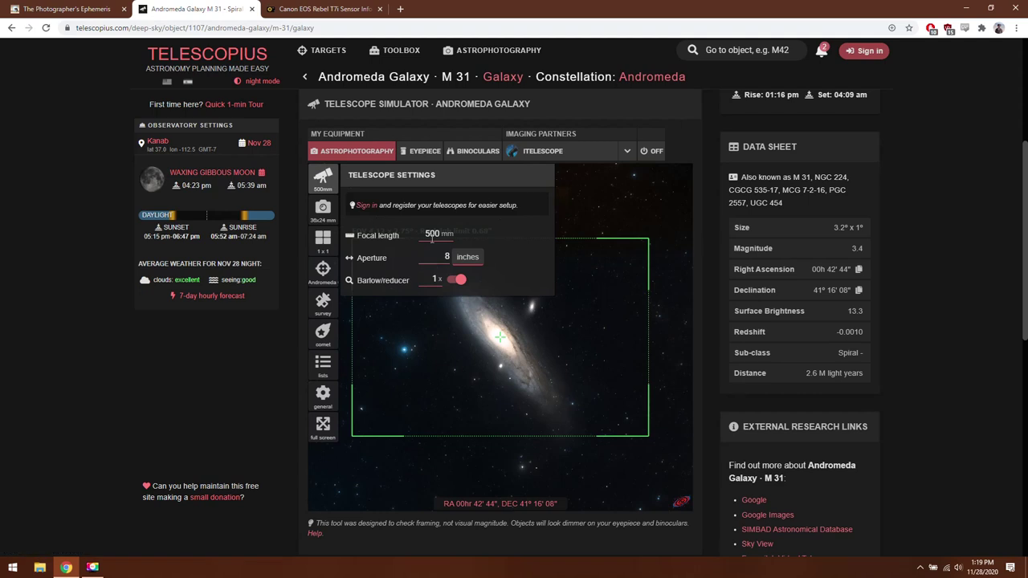
left_click_drag(420, 233, 477, 241)
type("300")
left_click(493, 304)
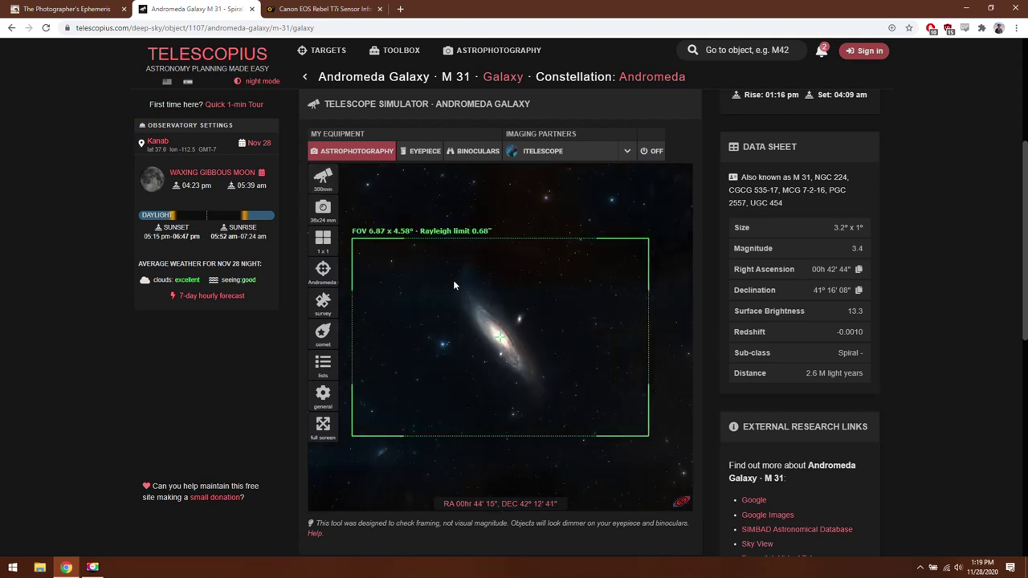
left_click_drag(552, 357, 564, 362)
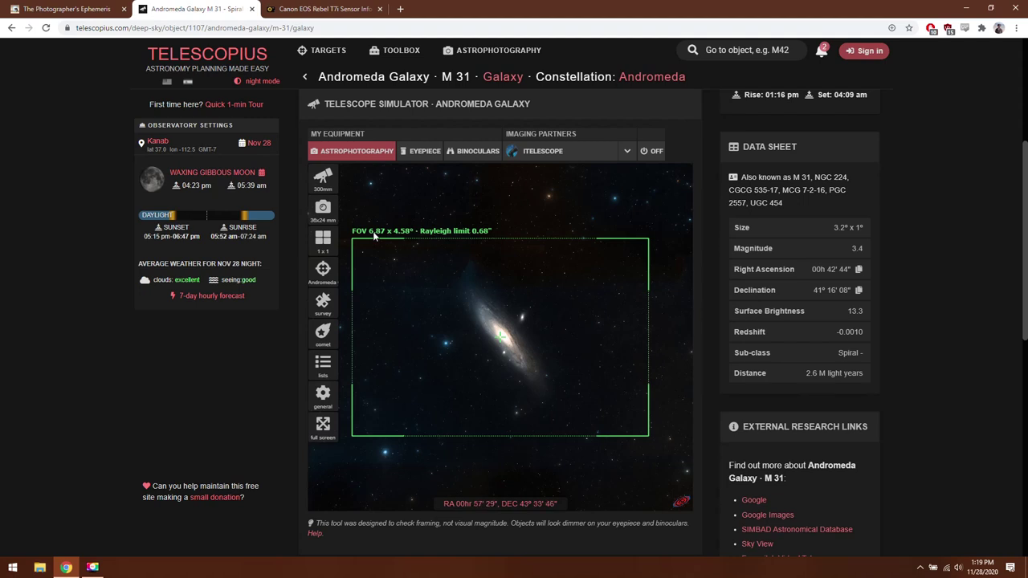
left_click(323, 207)
- Enter a 22.3 x 14.9 mm sensor size, framing Andromeda at 4.25 x 2.84°
double_click(477, 264)
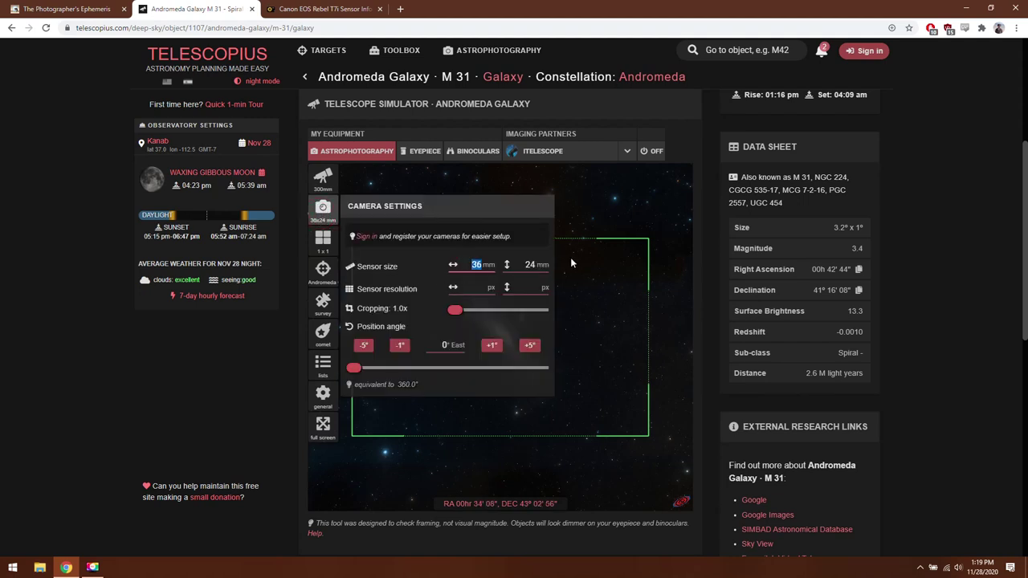
type("22.3")
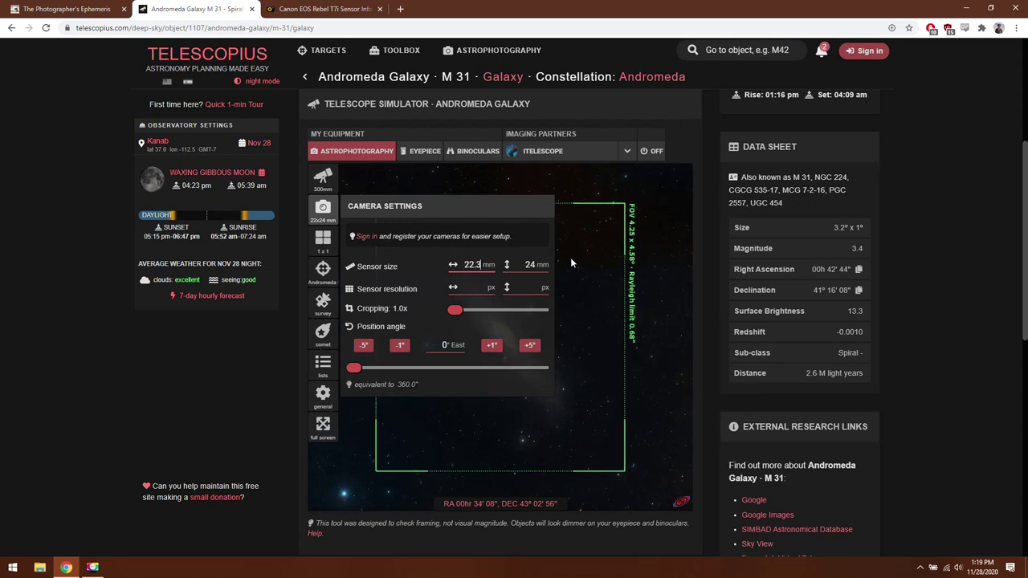
type("14.9")
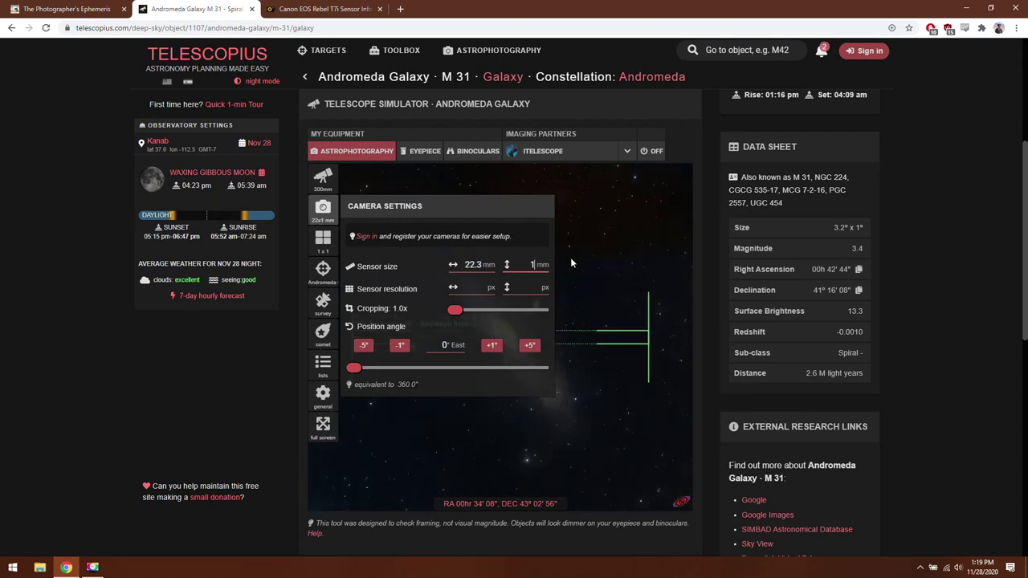
left_click(608, 292)
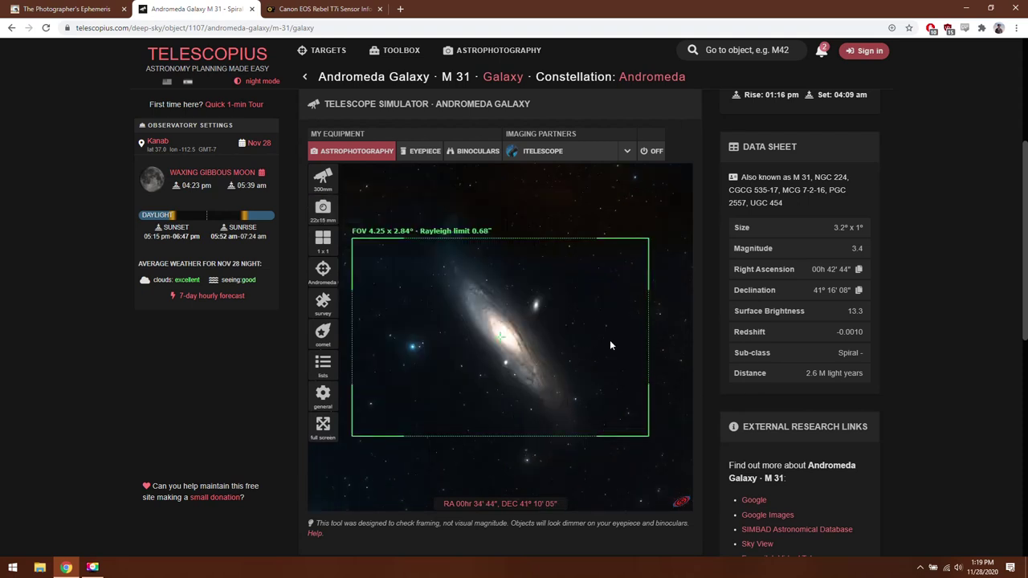
left_click_drag(602, 347, 602, 355)
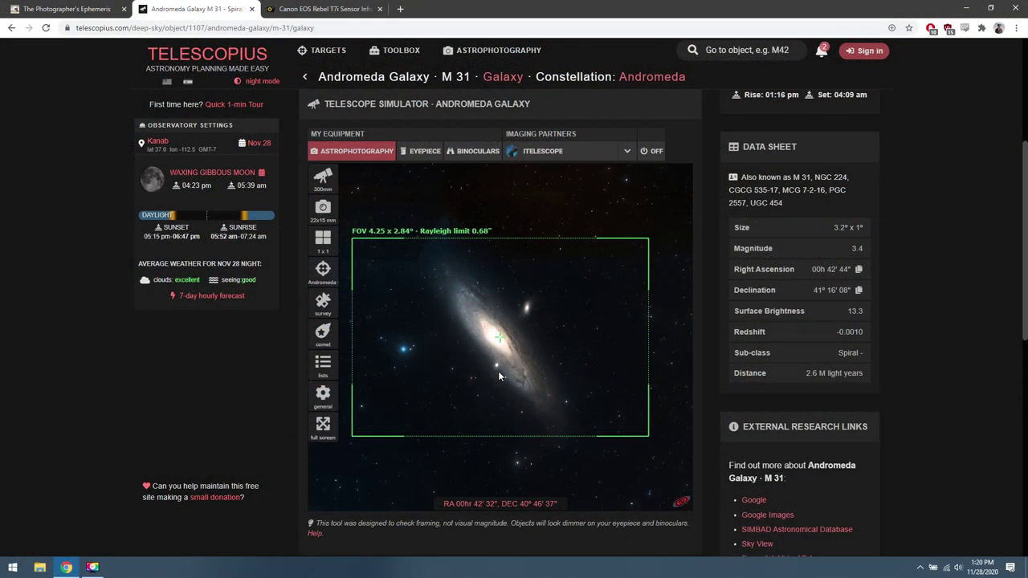
scroll(499, 375, "up", 3)
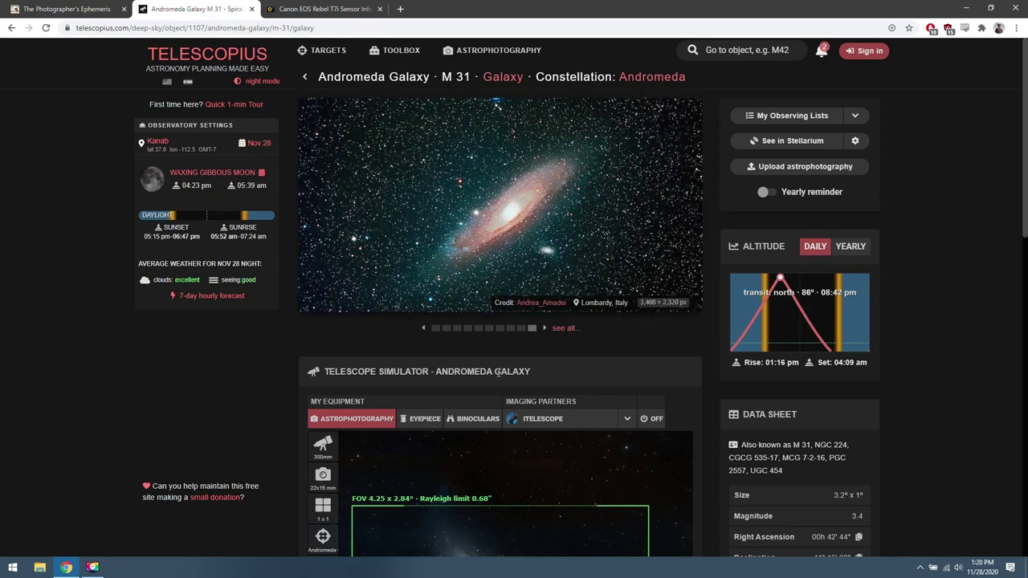
scroll(497, 373, "down", 3)
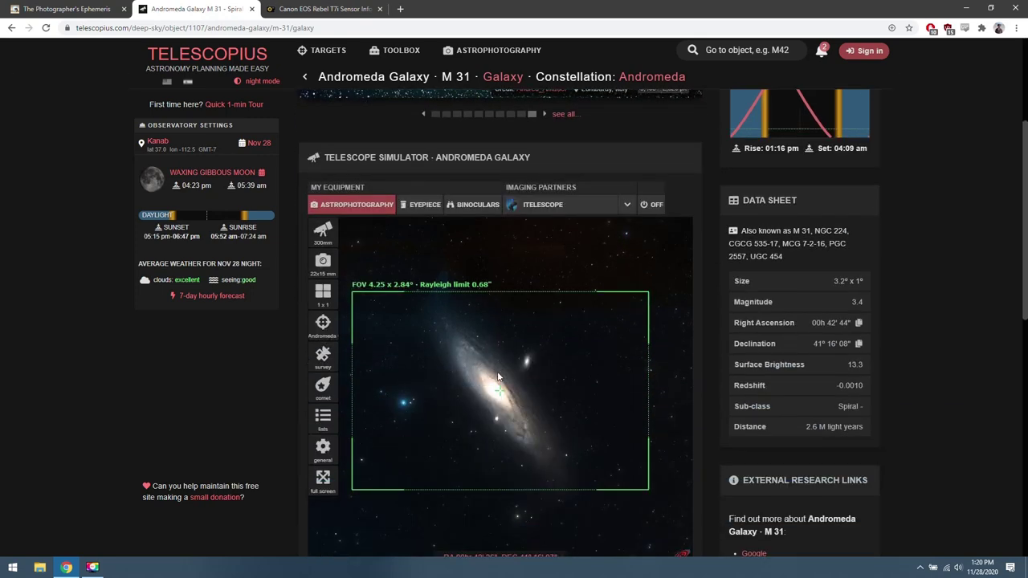